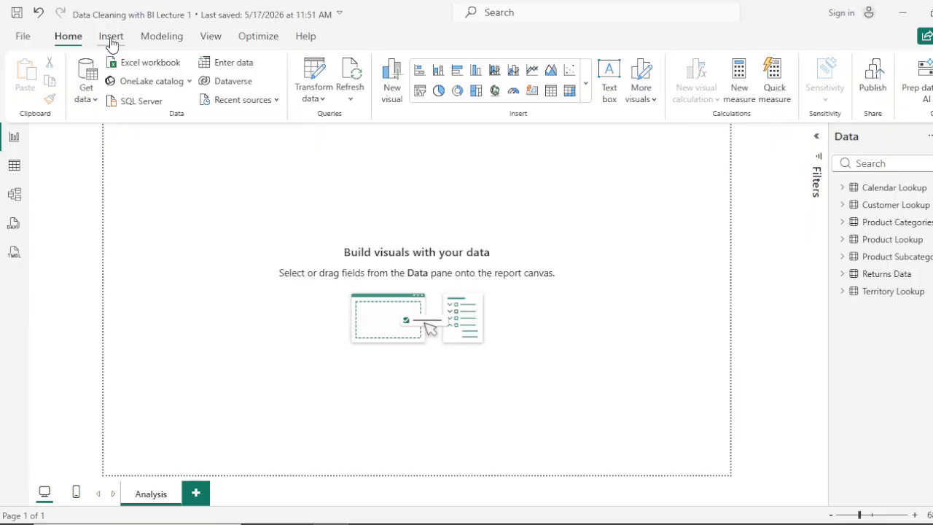
- Import the AdventureWorks Sales Data 2020 CSV file from the Sales folder and open it for data transformation
click(86, 93)
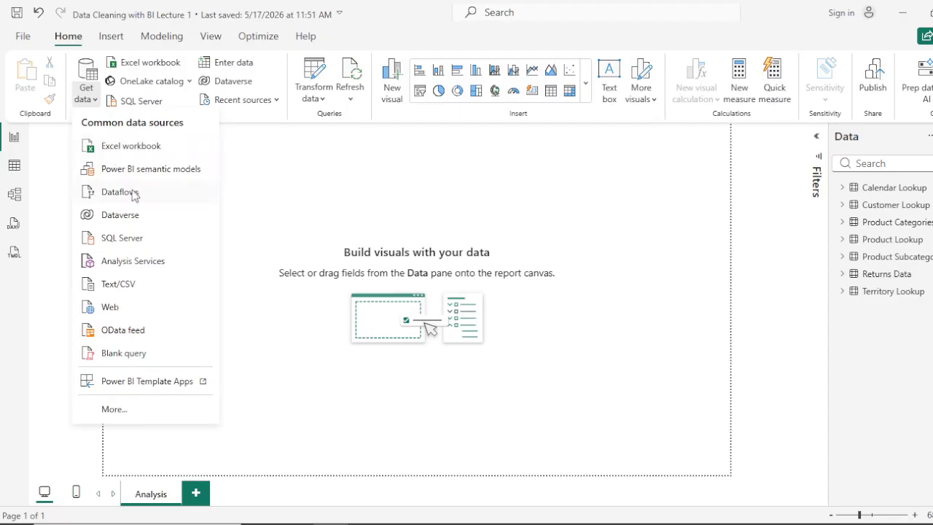
click(118, 284)
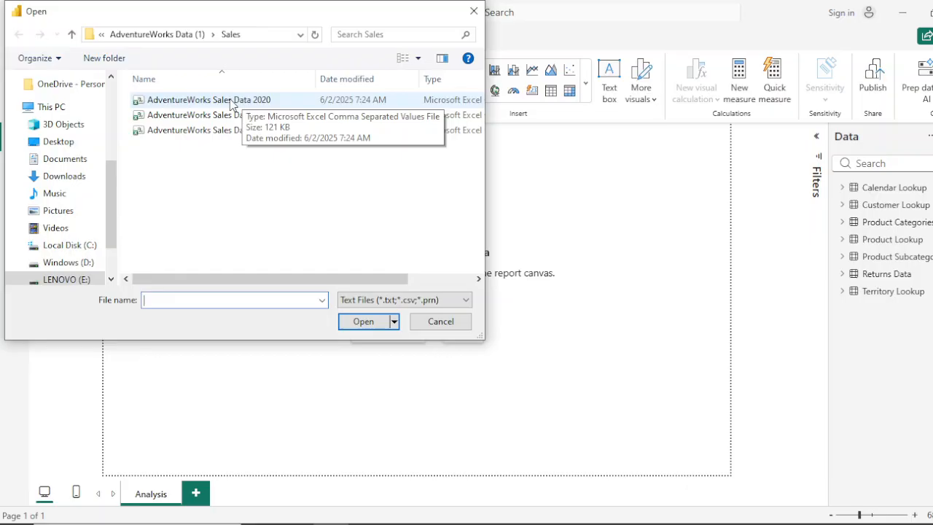
double_click(221, 100)
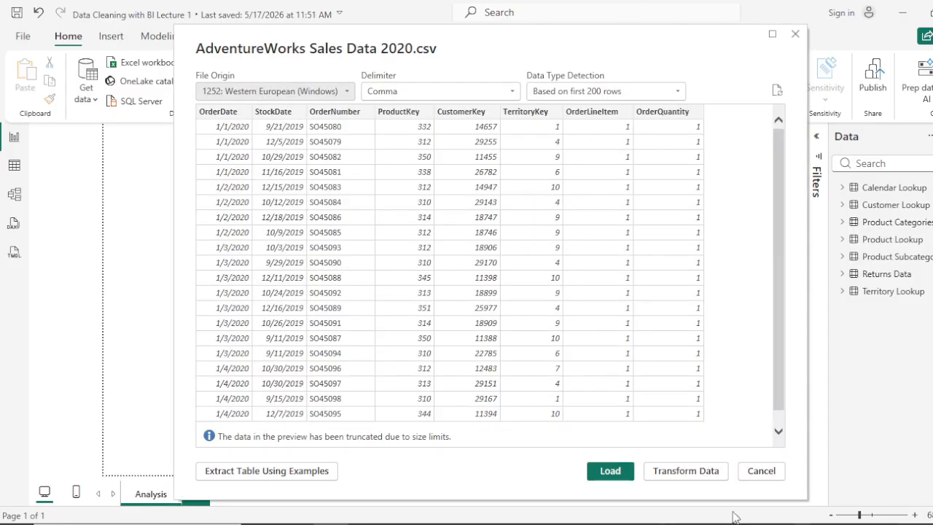
click(685, 473)
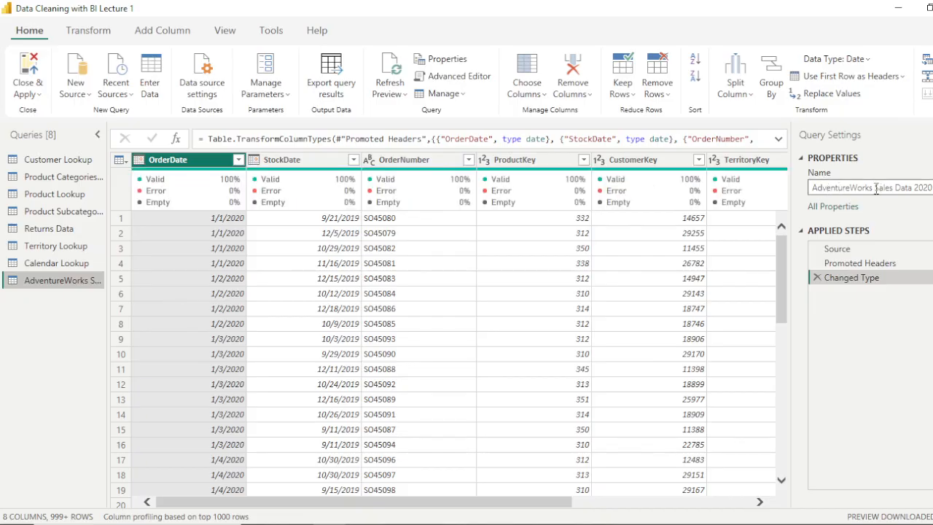
- Rename the new query to Sales Data 2020 and base column profiling on the entire data set
click(876, 188)
drag(874, 188, 782, 192)
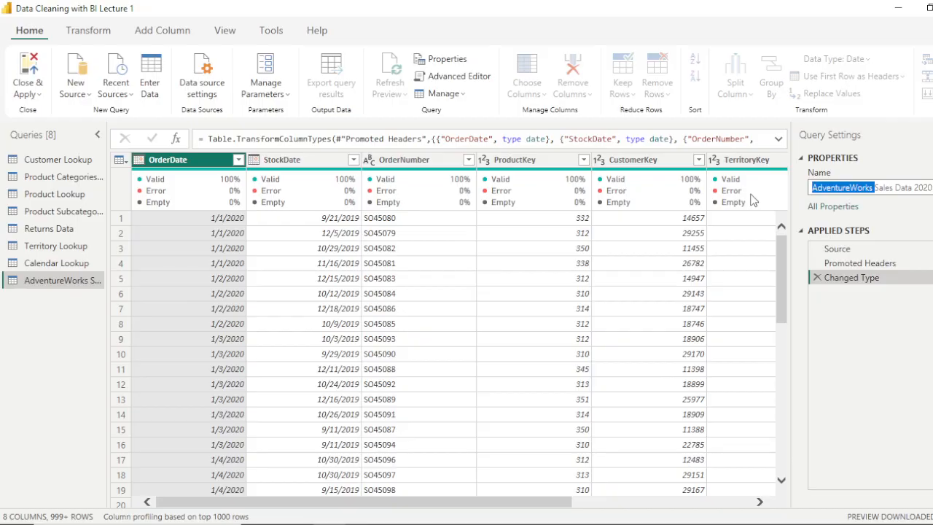
key(BackSpace)
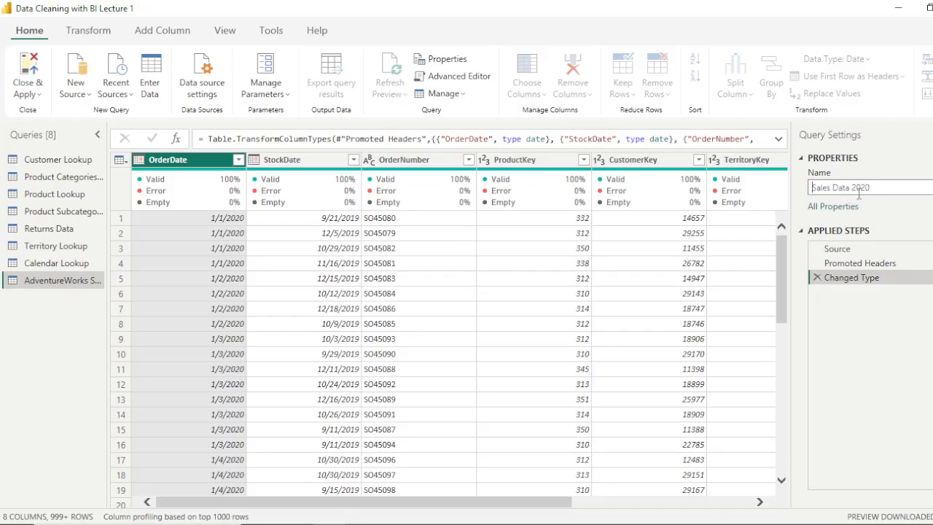
click(811, 366)
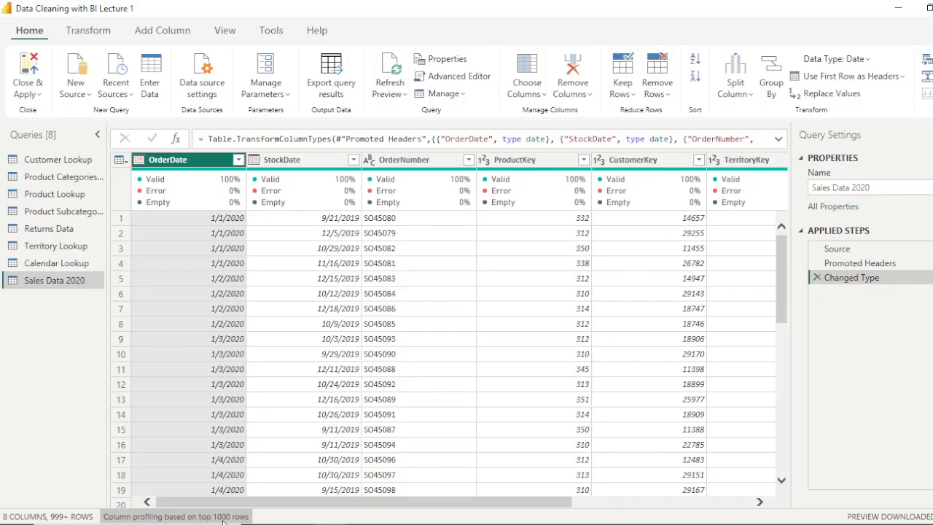
click(224, 518)
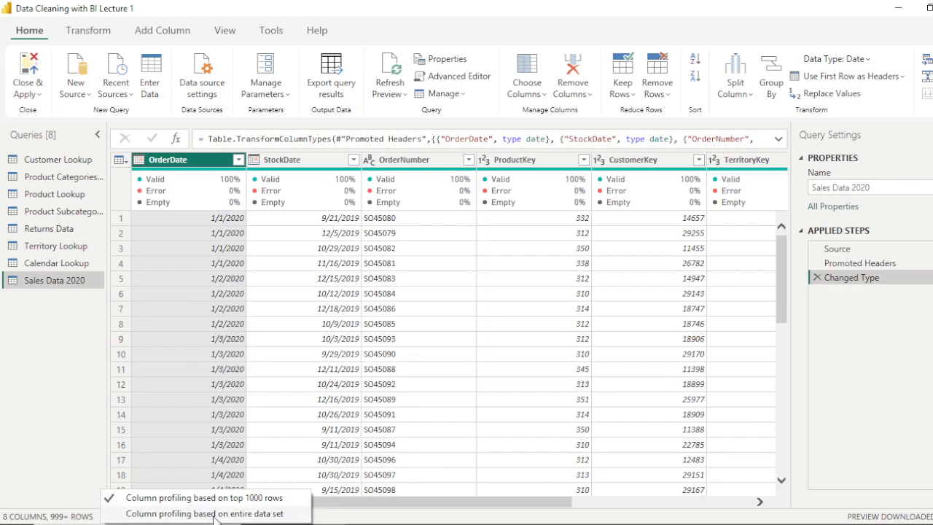
click(215, 514)
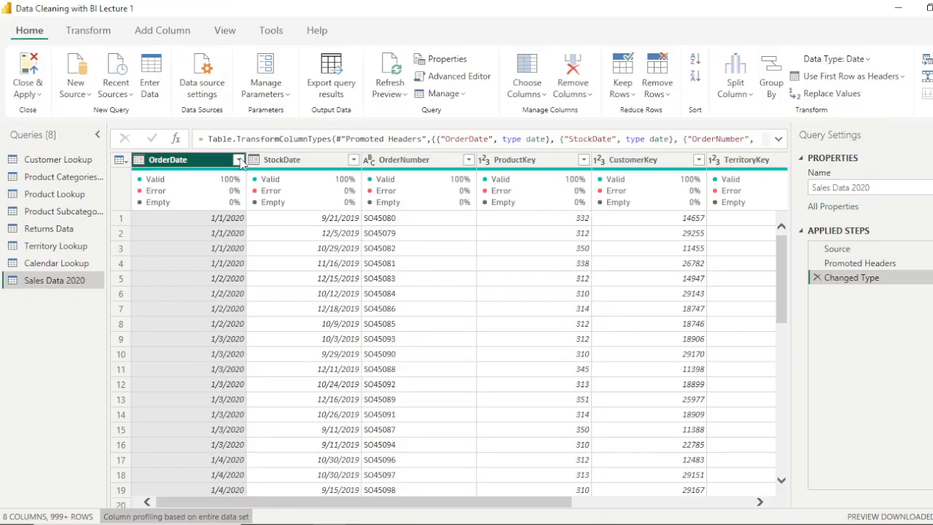
- Rename the OrderDate and StockDate columns to Order Date and Stock Date
double_click(177, 159)
click(171, 158)
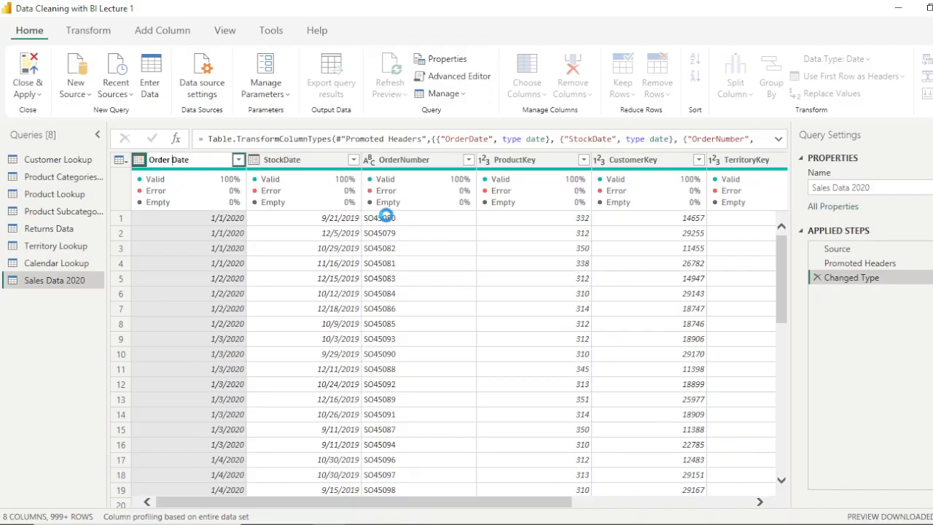
key(Return)
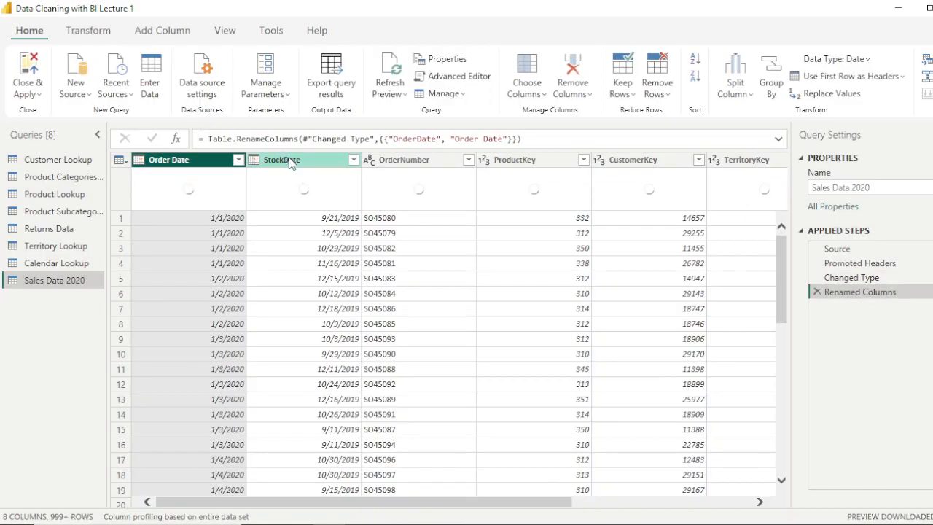
double_click(291, 160)
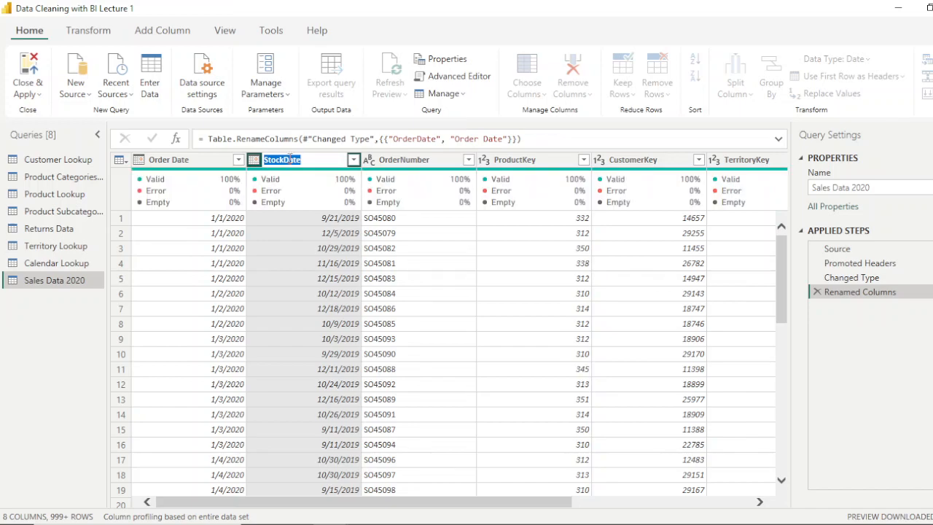
click(284, 161)
key(Return)
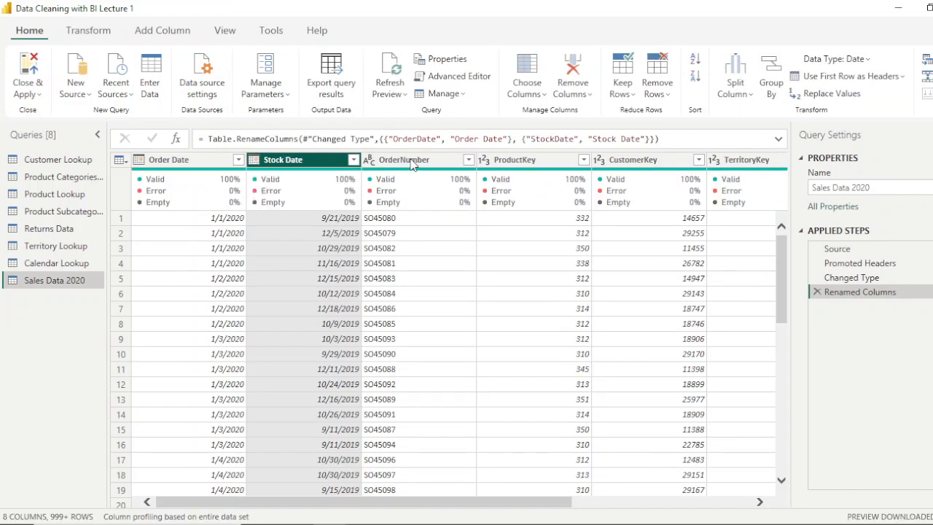
- Rename the OrderNumber and ProductKey columns to Order Number and Product Key
double_click(408, 160)
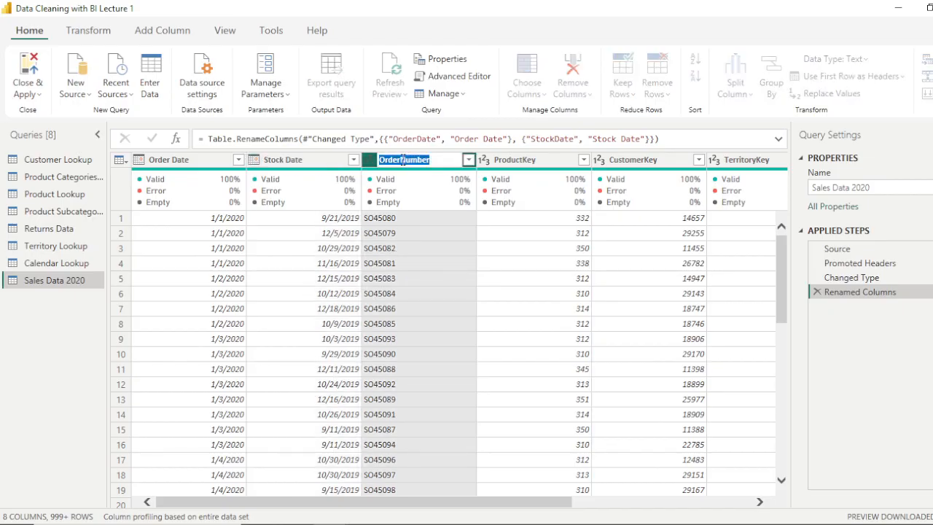
click(403, 160)
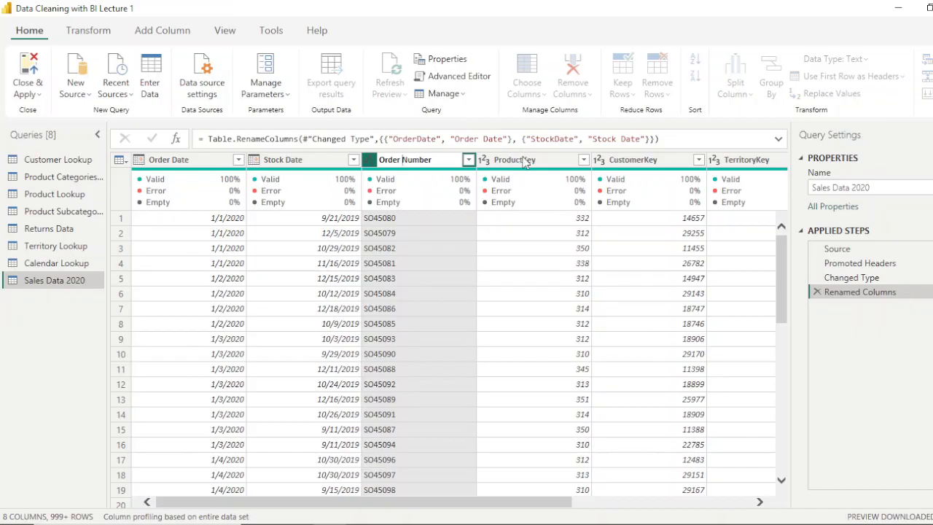
key(Return)
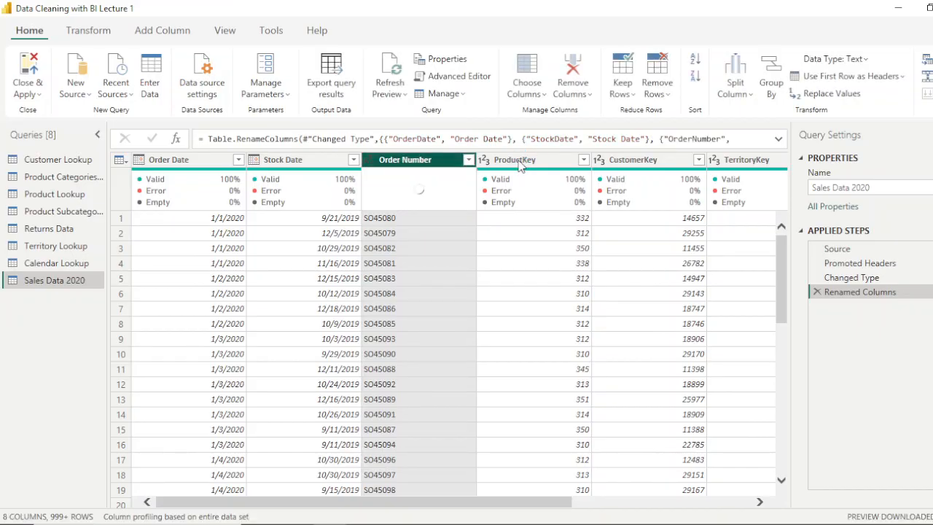
double_click(519, 160)
click(523, 163)
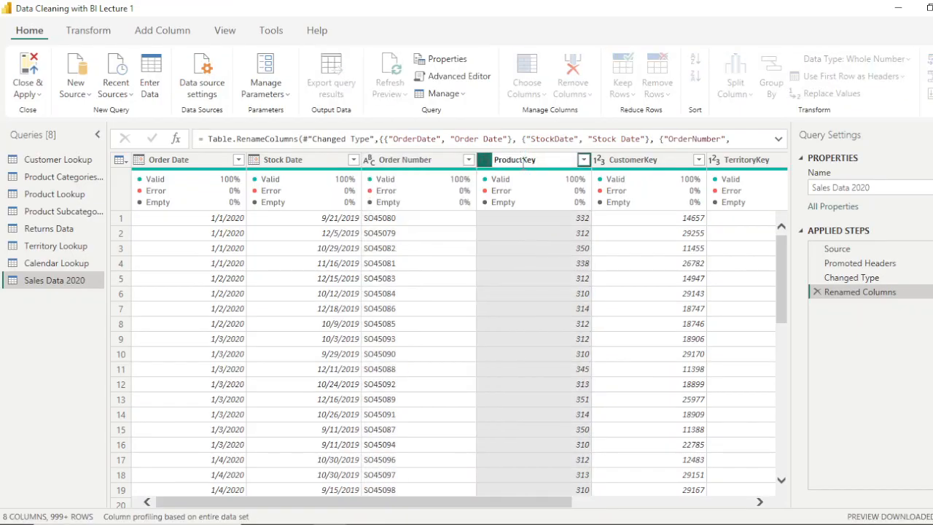
key(Return)
- Rename the CustomerKey and TerritoryKey columns to Customer Key and Territory Key
double_click(640, 160)
click(642, 161)
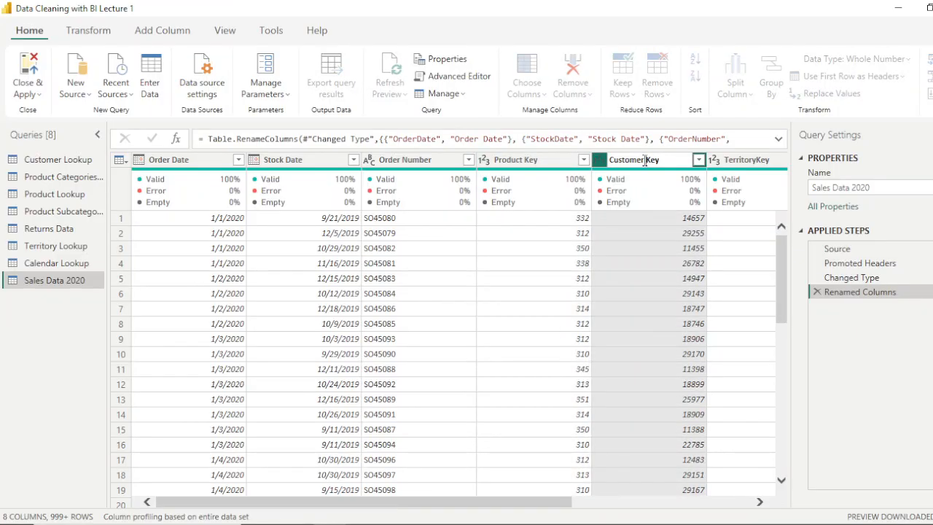
key(Return)
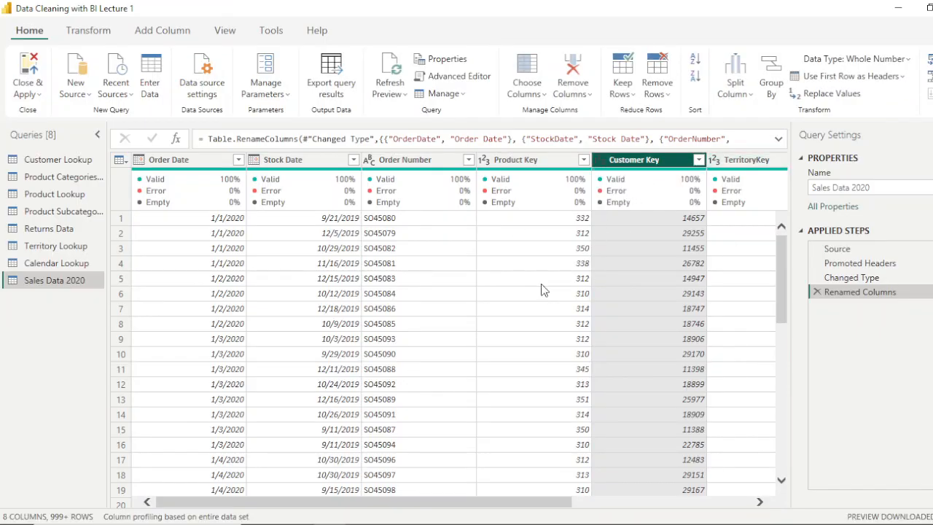
double_click(758, 163)
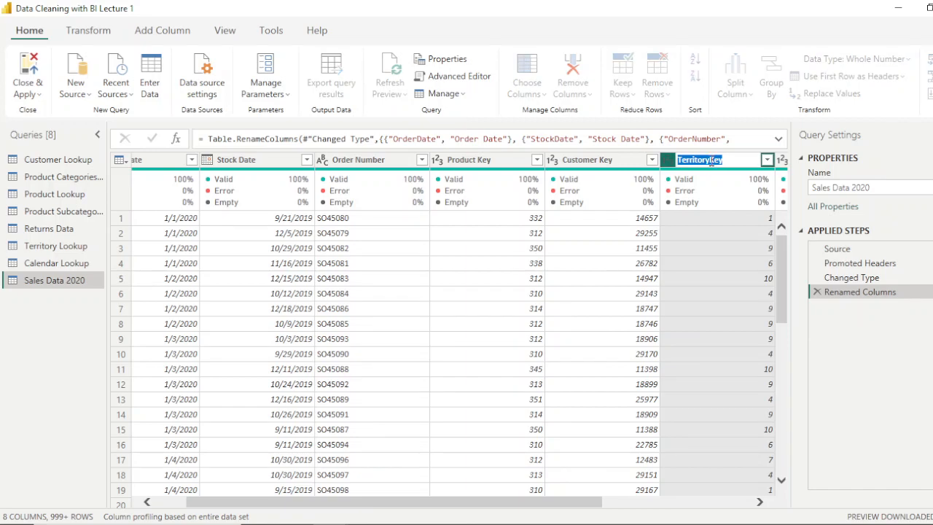
click(710, 161)
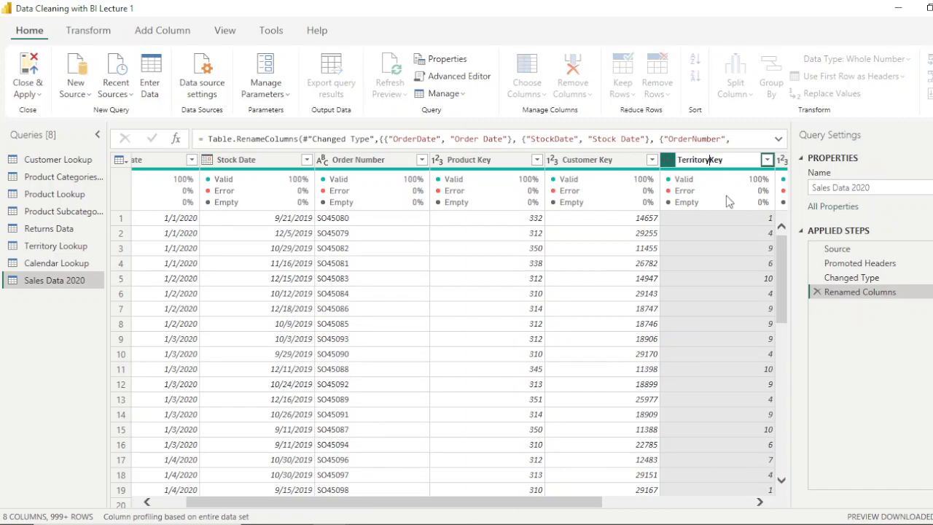
key(Return)
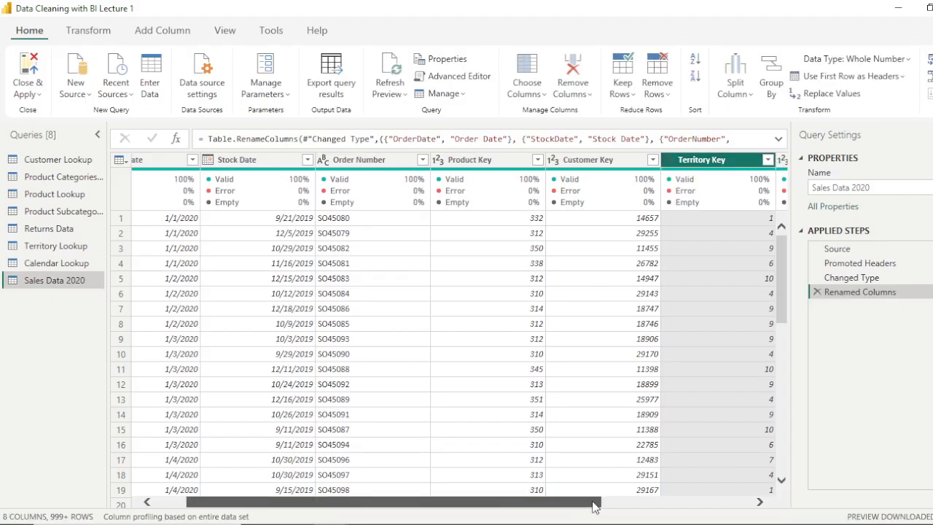
- Rename the OrderLineItem and OrderQuantity columns to Order Line Item and Order Quantity
drag(593, 502, 760, 502)
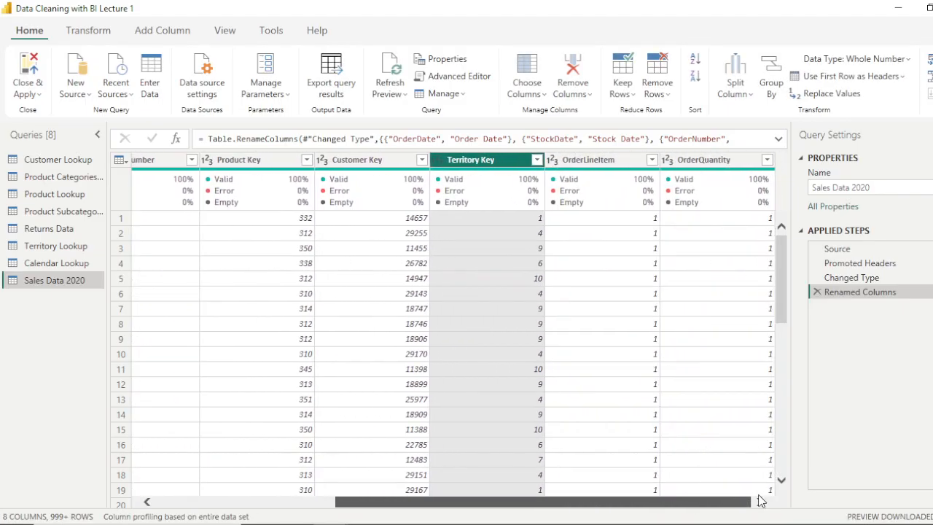
click(589, 160)
double_click(589, 161)
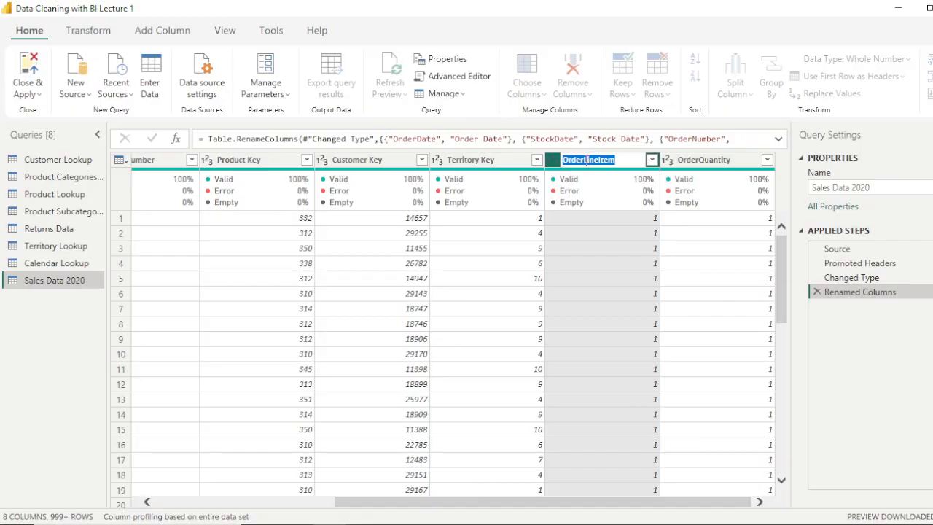
click(583, 160)
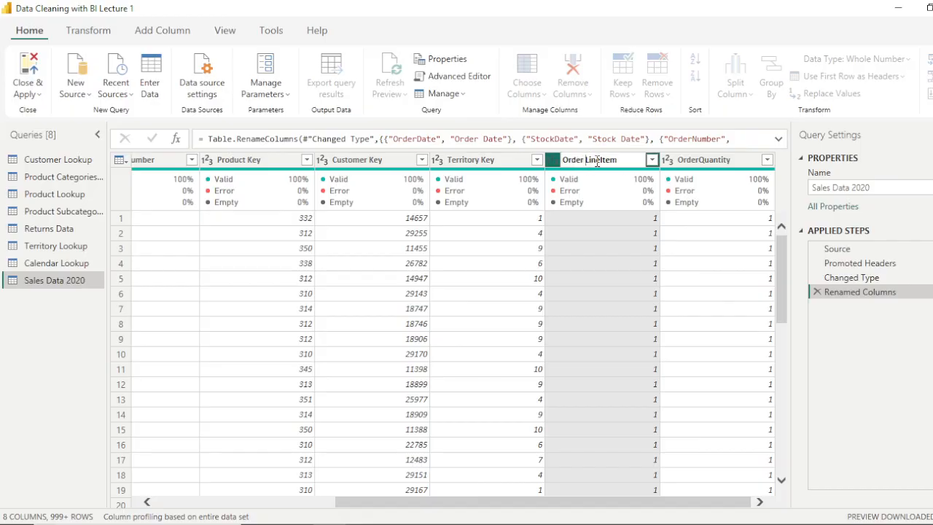
click(602, 161)
key(Escape)
double_click(713, 162)
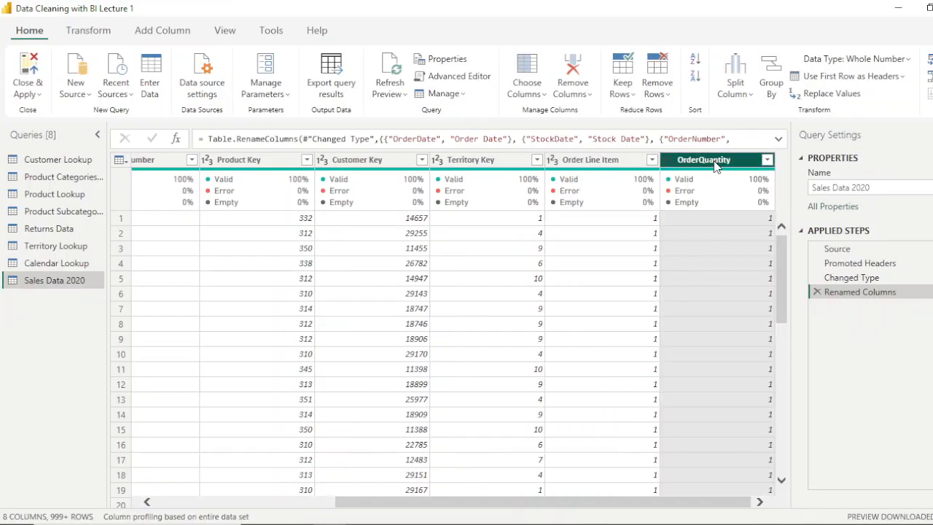
click(698, 162)
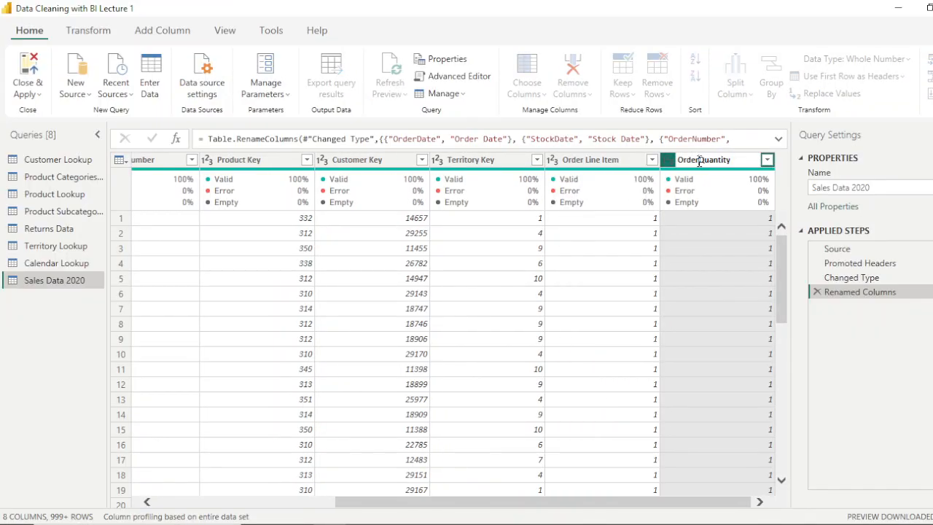
key(Return)
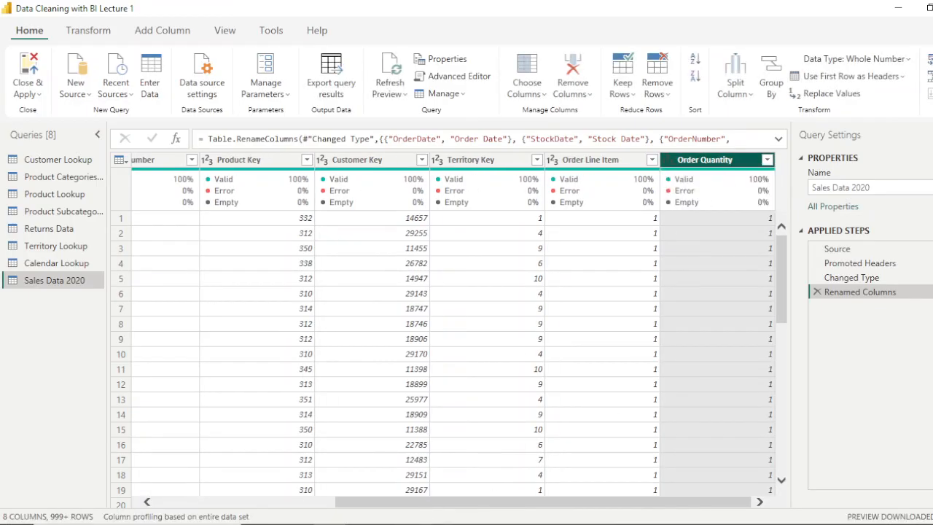
mouse_move(445, 519)
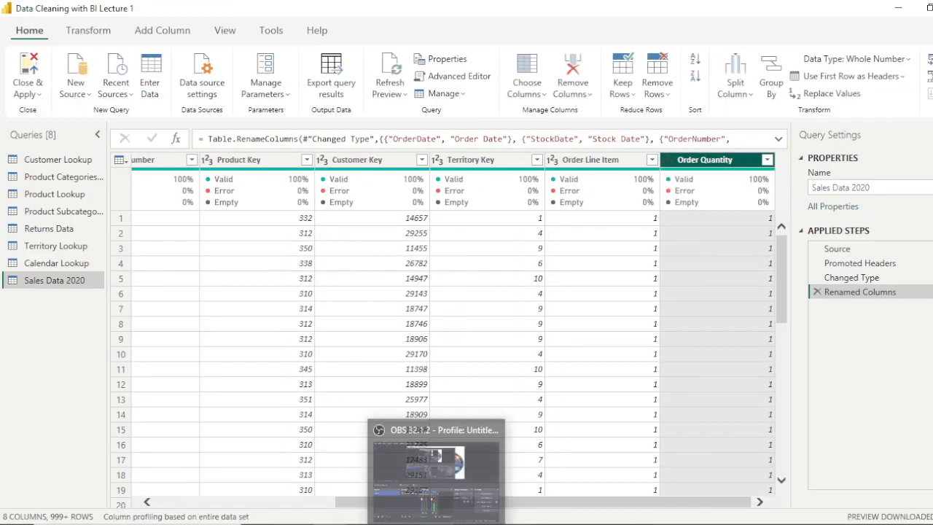
click(438, 467)
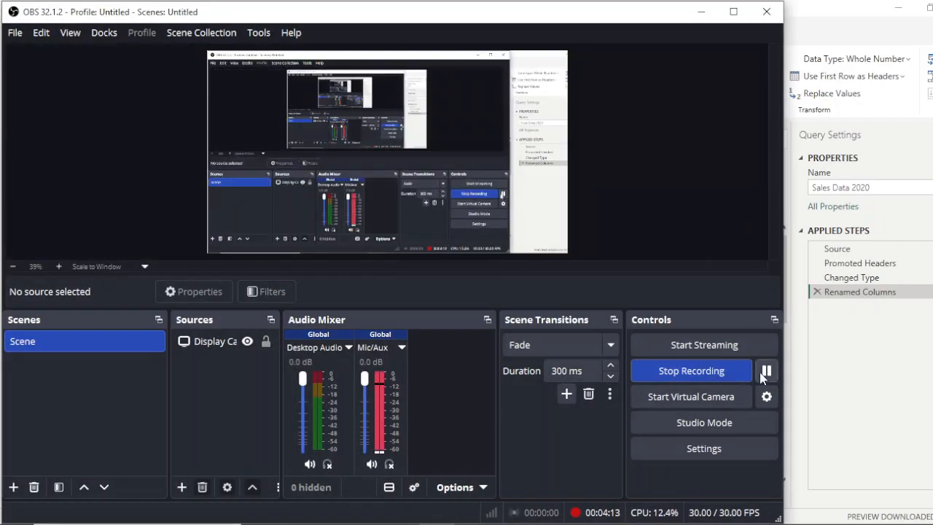
click(702, 14)
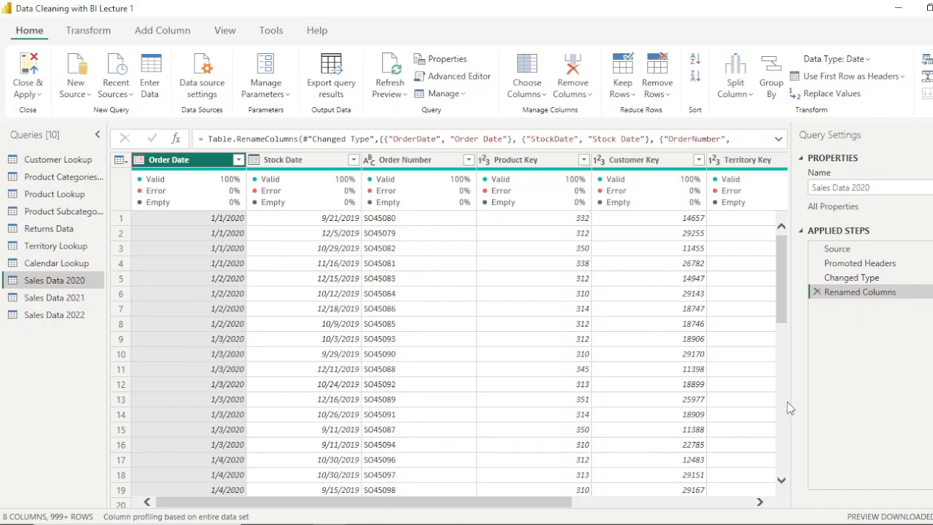
- Review the column names and column quality in the Sales Data 2020, Sales Data 2021 and Sales Data 2022 queries
drag(483, 508, 762, 494)
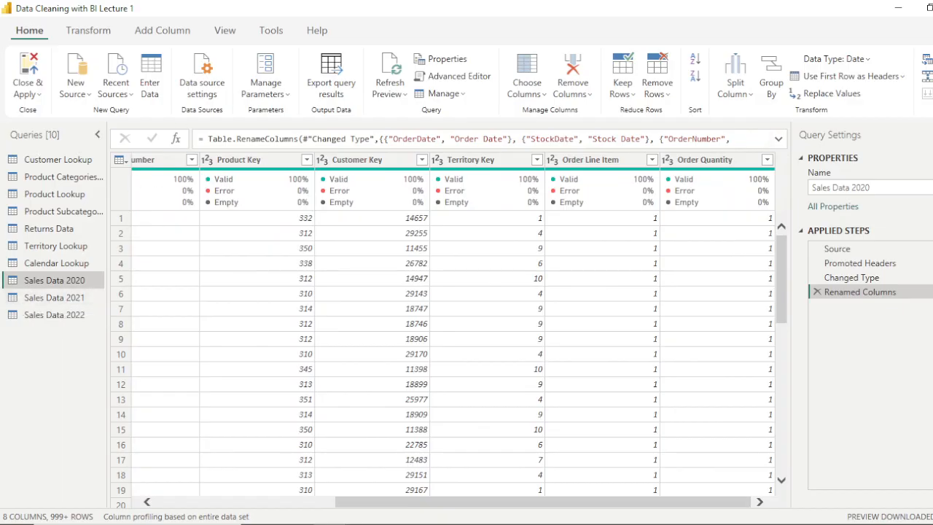
mouse_move(500, 512)
mouse_down()
mouse_move(320, 509)
mouse_move(499, 503)
mouse_up()
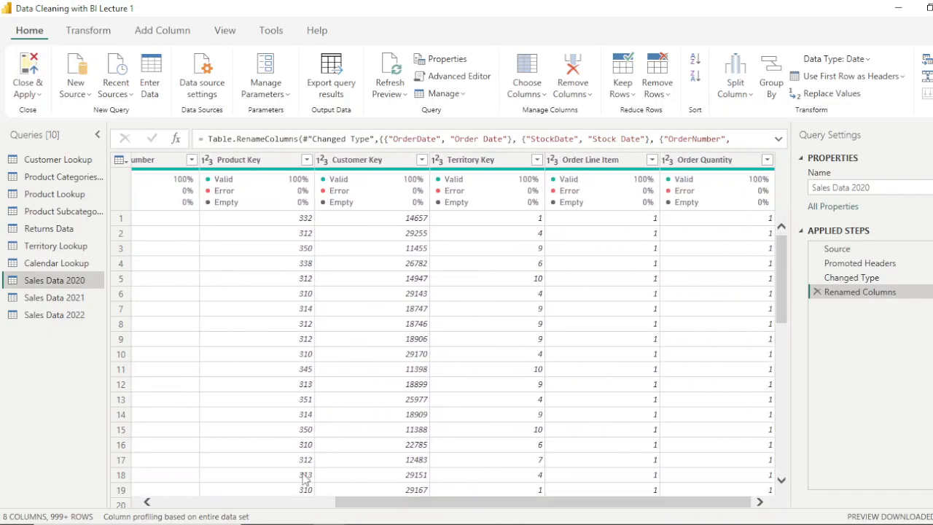
click(78, 300)
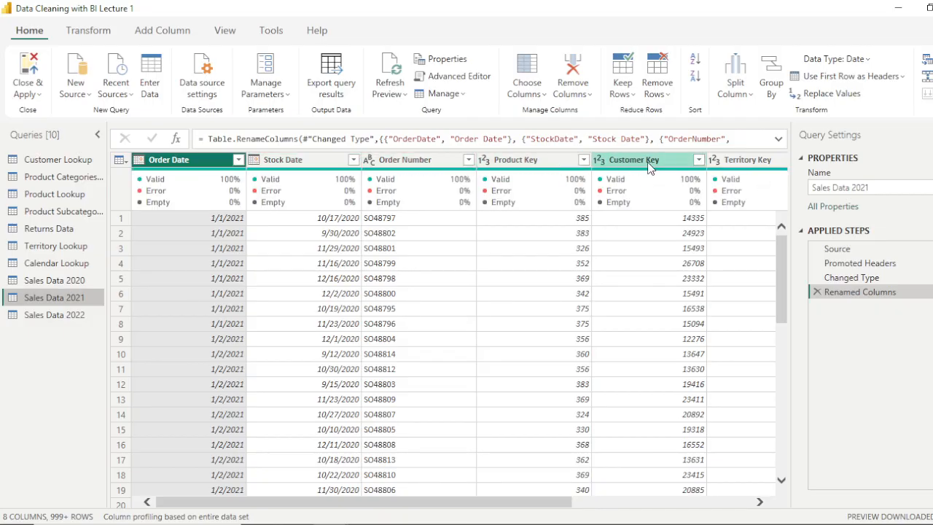
click(42, 322)
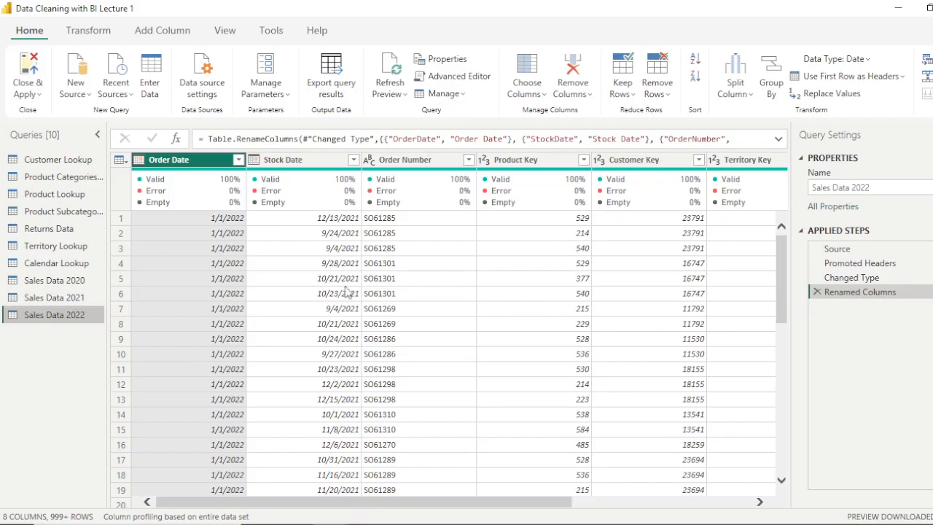
- Set the Order Date and Stock Date columns of the Sales Data 2020 query to the Date data type
click(63, 281)
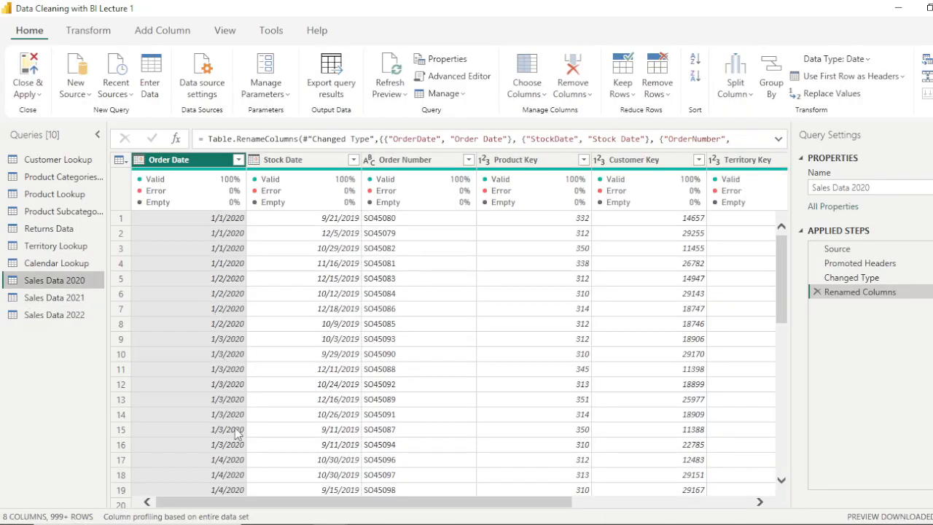
click(137, 160)
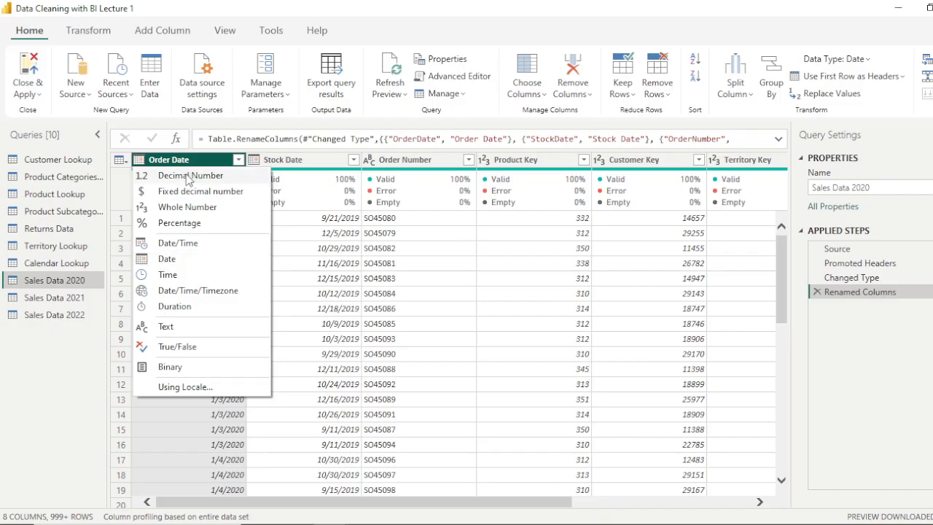
click(167, 261)
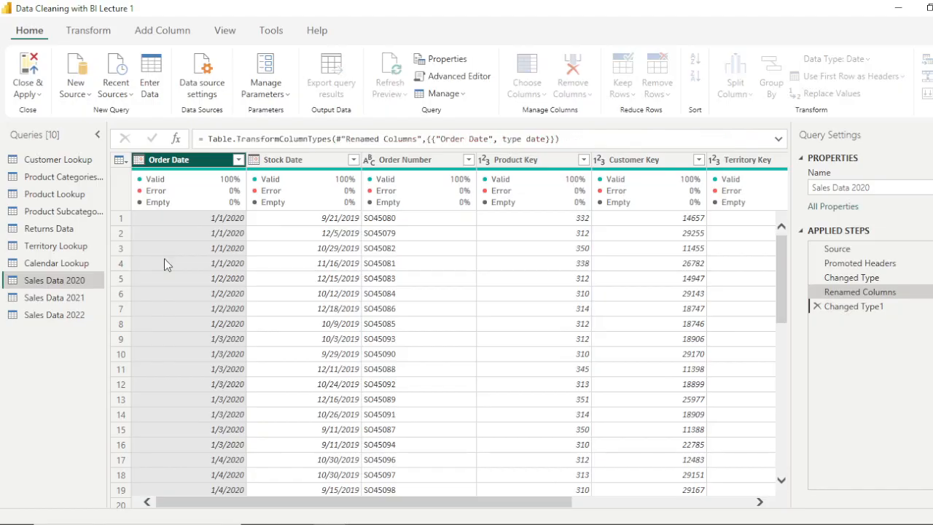
click(255, 161)
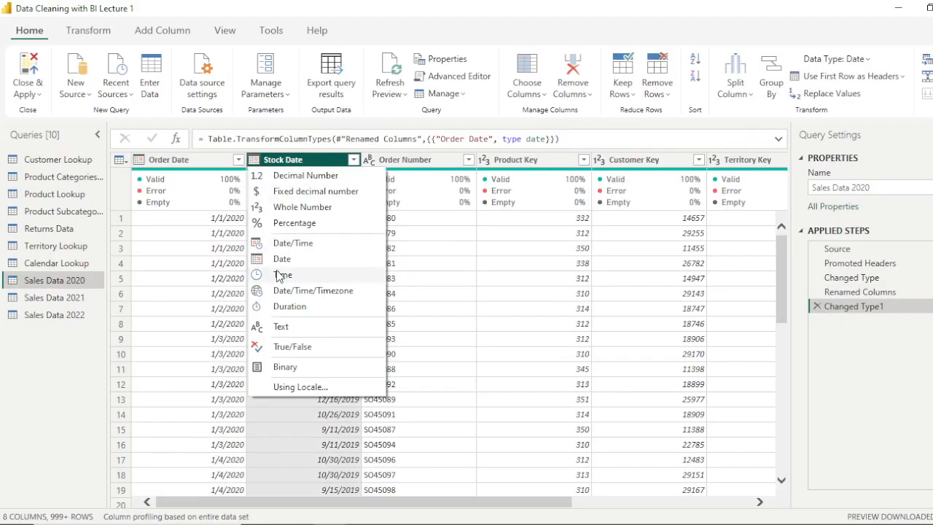
click(281, 260)
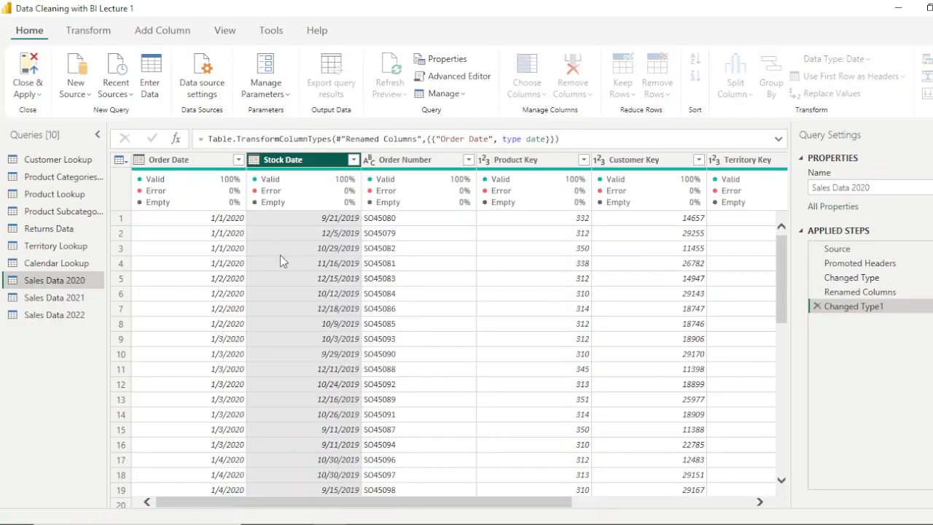
- Set the Order Number column of Sales Data 2020 to the Text data type
click(371, 161)
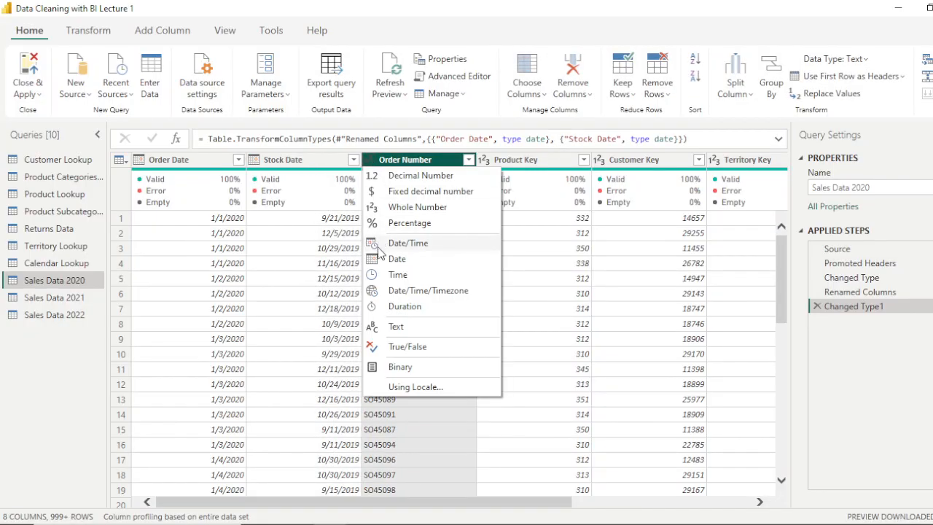
click(394, 328)
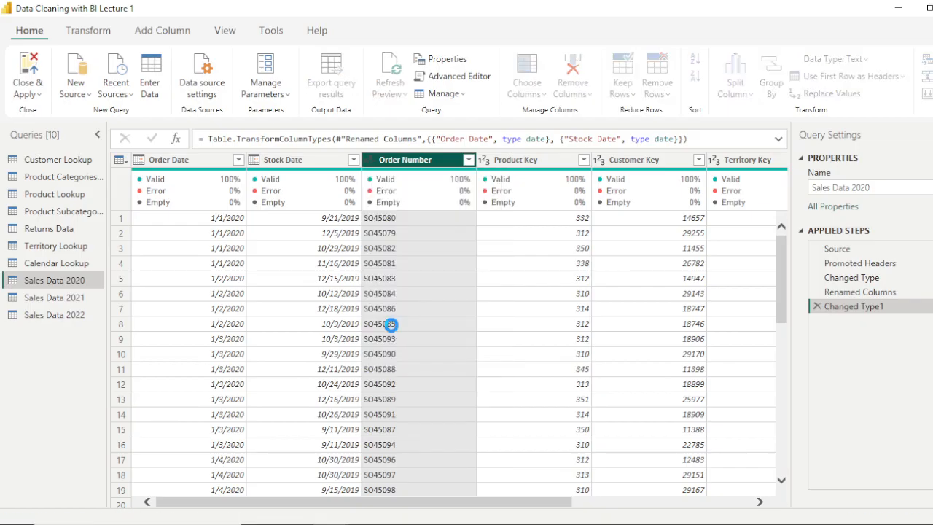
mouse_move(398, 180)
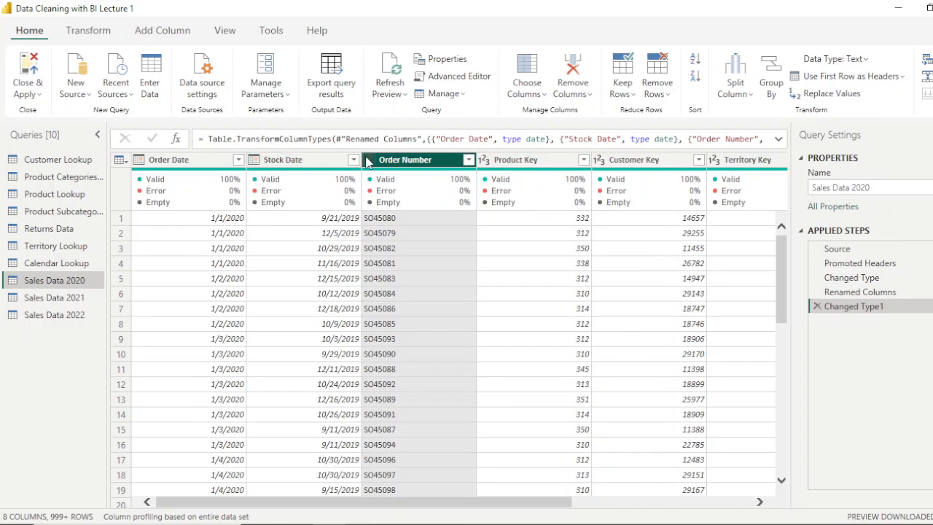
- Set the Product Key, Customer Key and Territory Key columns of Sales Data 2020 to Whole Number
click(514, 159)
click(485, 160)
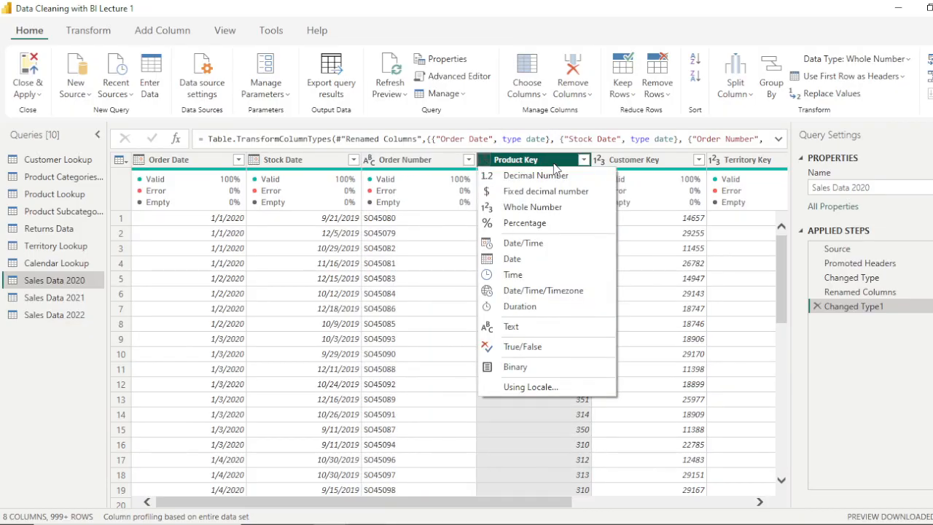
click(540, 208)
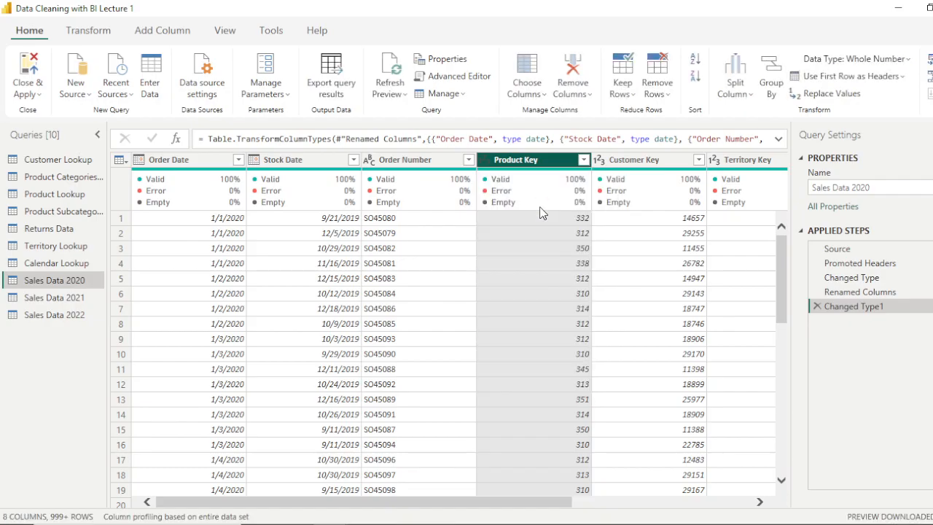
click(602, 160)
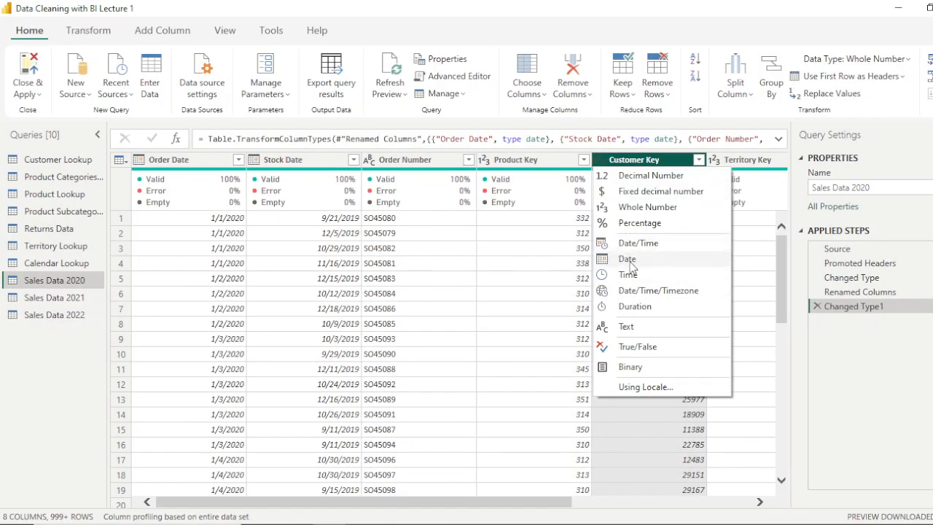
click(629, 207)
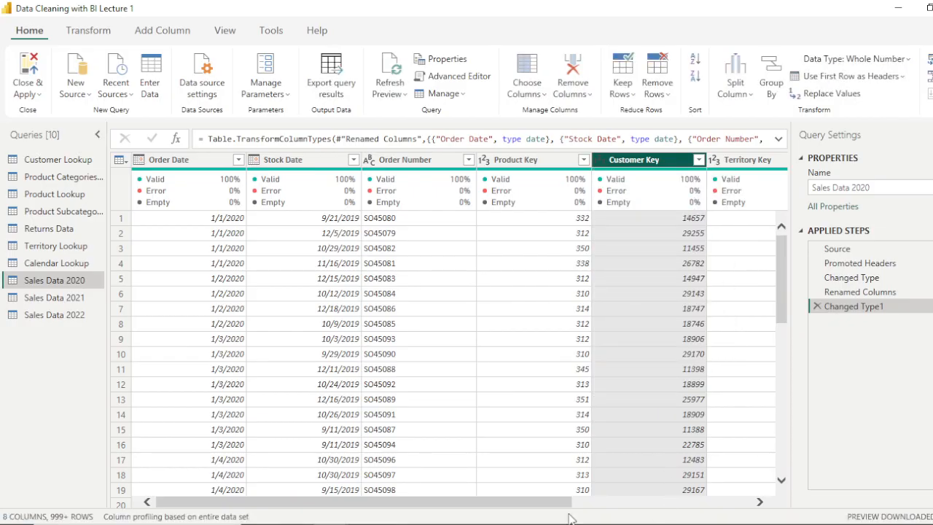
drag(528, 503, 755, 514)
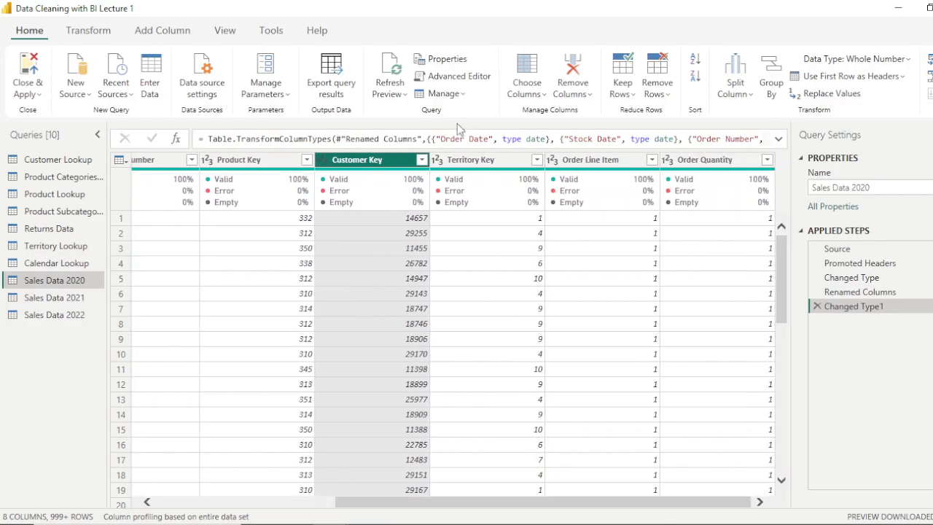
click(439, 159)
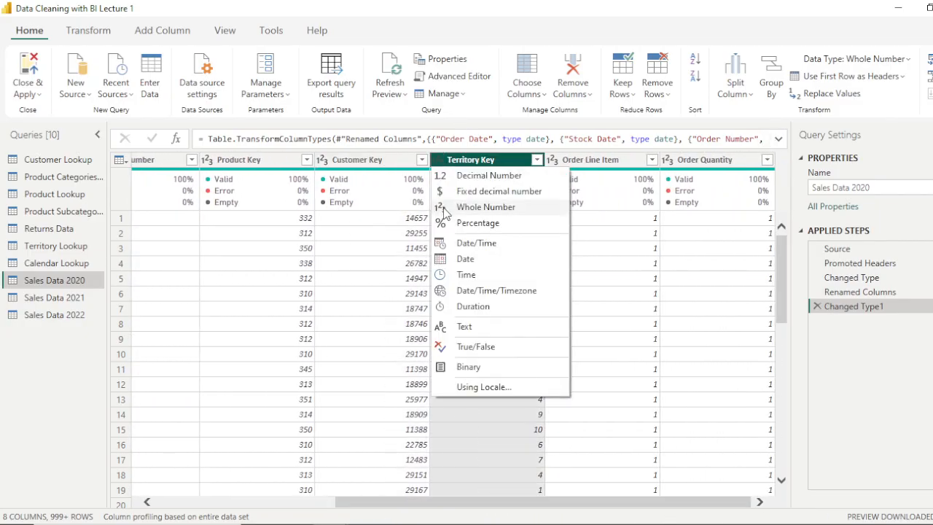
click(446, 208)
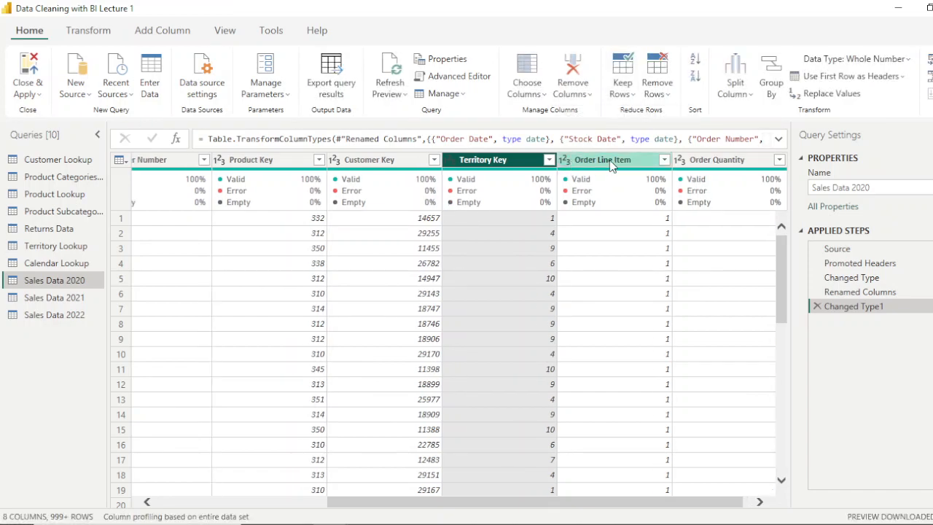
- Set the Order Line Item and Order Quantity columns of Sales Data 2020 to Whole Number
click(564, 161)
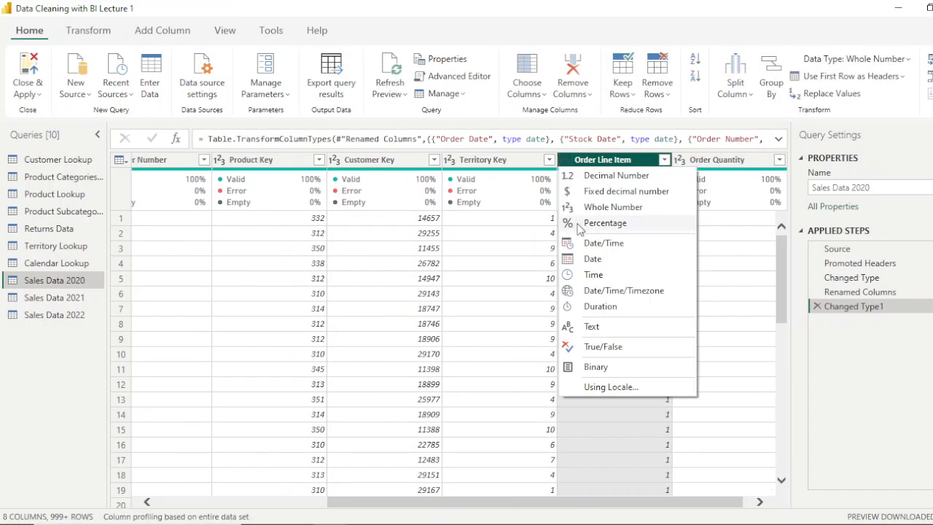
click(603, 208)
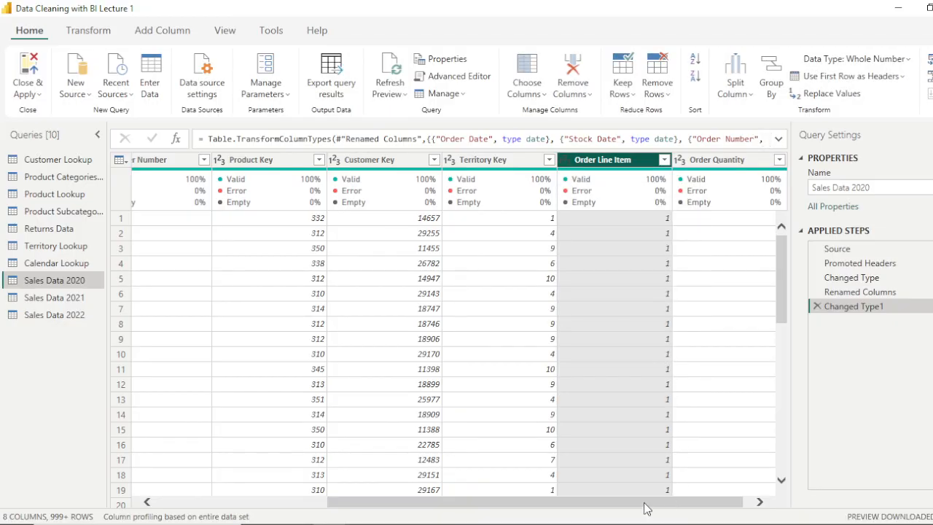
drag(645, 508, 708, 510)
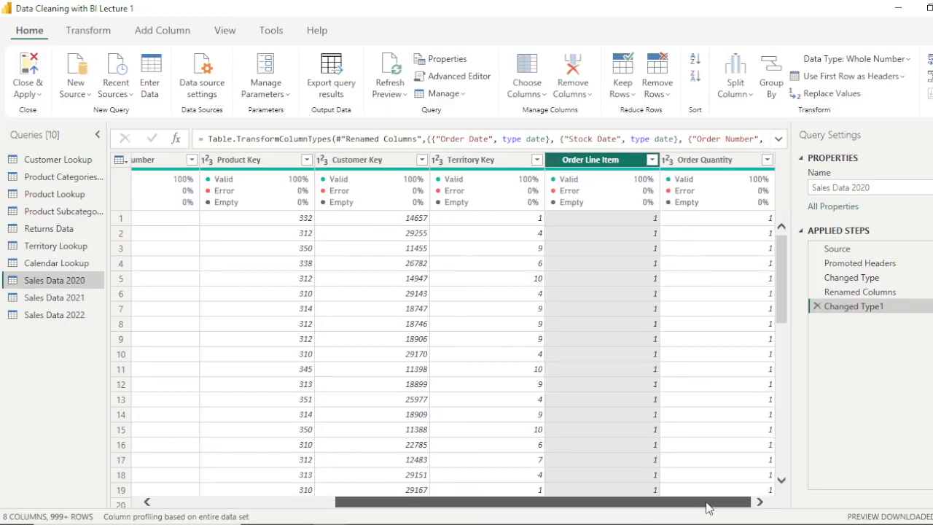
click(665, 162)
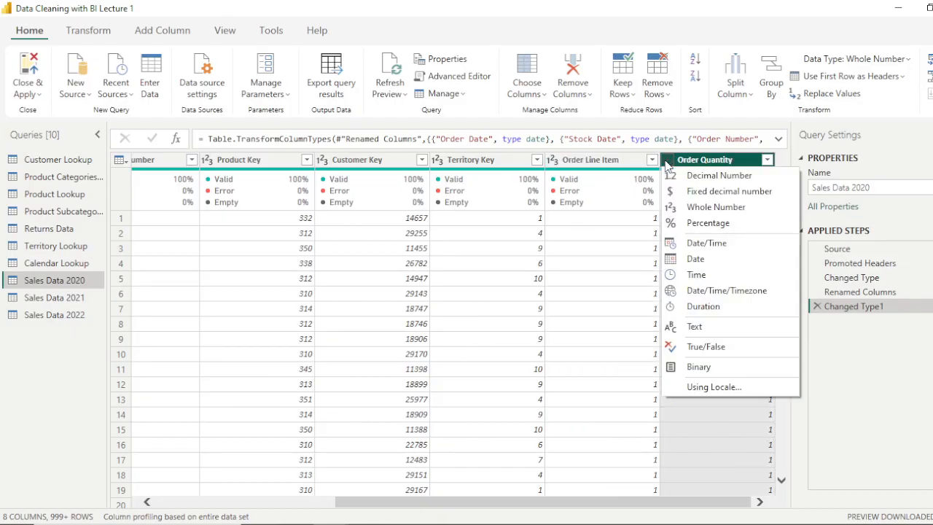
click(700, 208)
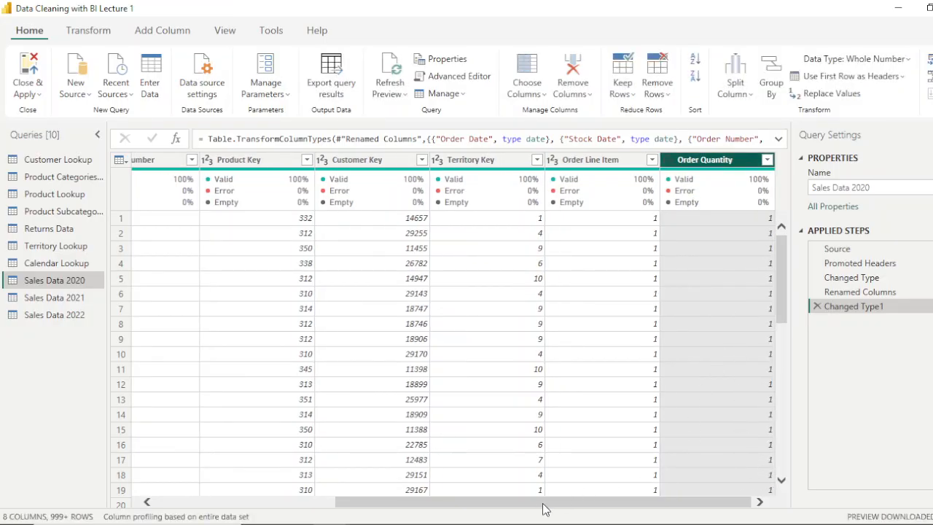
drag(545, 509, 341, 506)
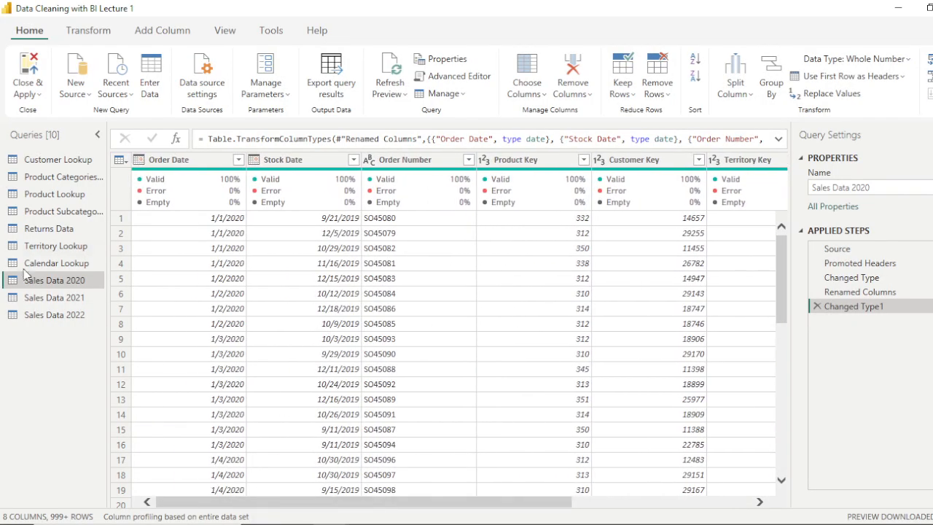
- Look through the Sales Data 2021 and Sales Data 2022 queries to check their column data types
click(35, 305)
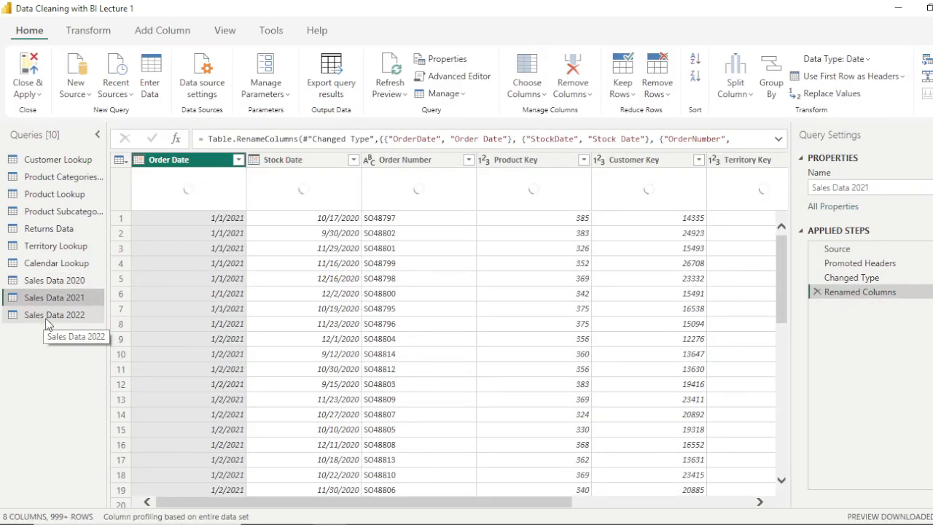
click(47, 320)
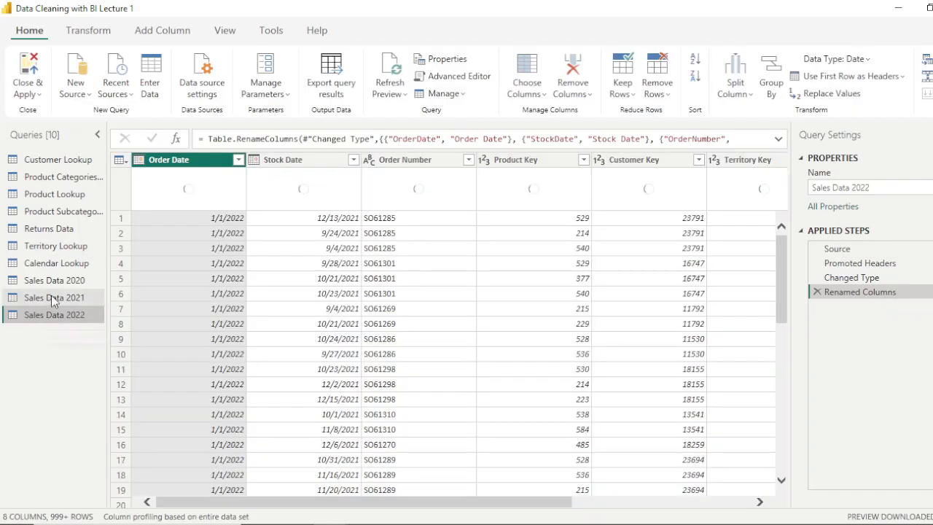
click(58, 279)
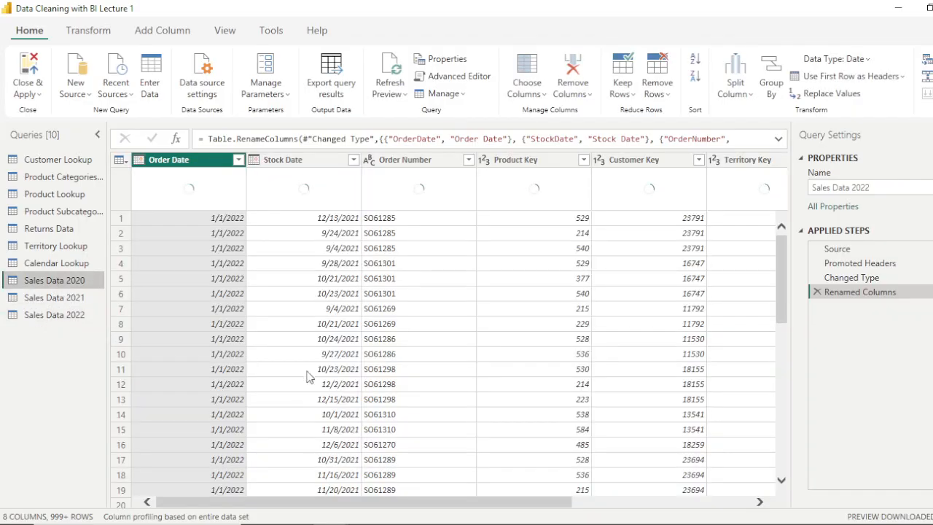
drag(387, 297, 398, 247)
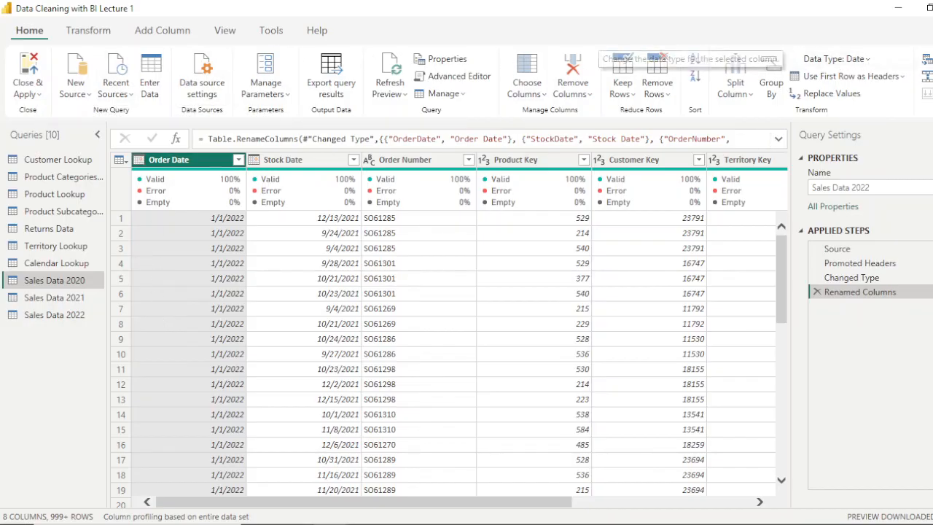
- Merge Product Lookup into the existing Sales Data 2022 query, matching on the Product Key columns with a Left Outer join
click(929, 64)
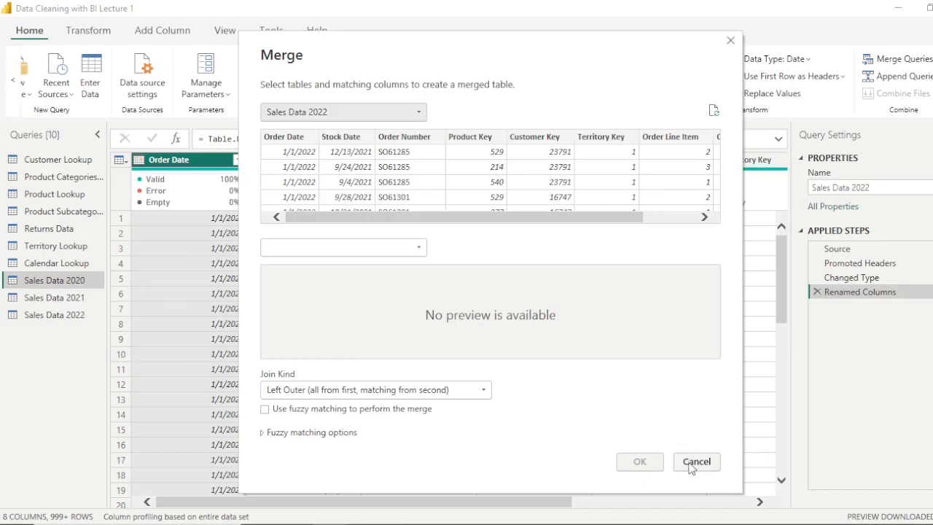
click(695, 462)
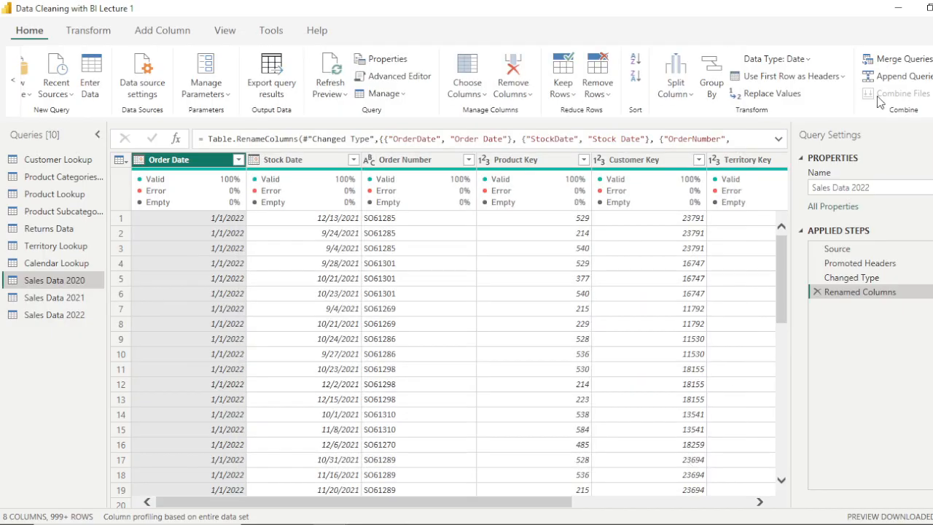
click(921, 60)
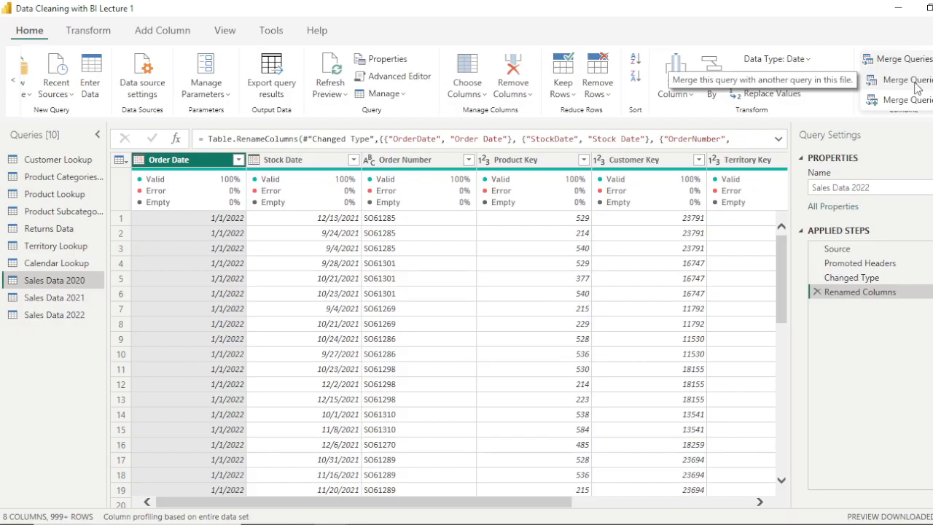
click(918, 87)
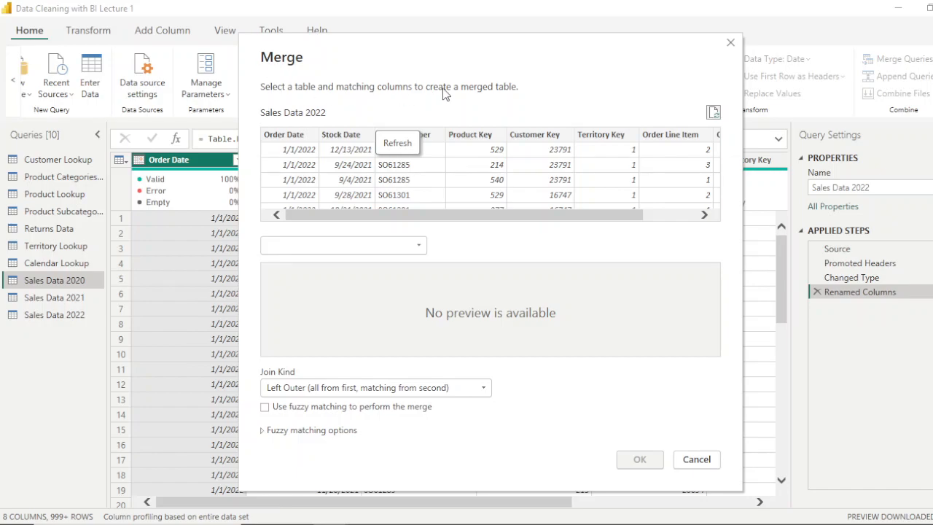
click(416, 250)
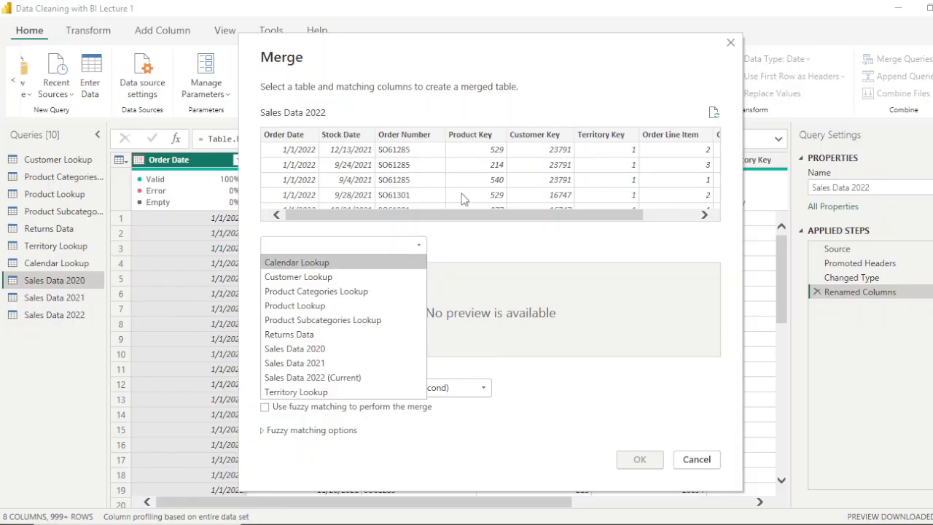
click(310, 308)
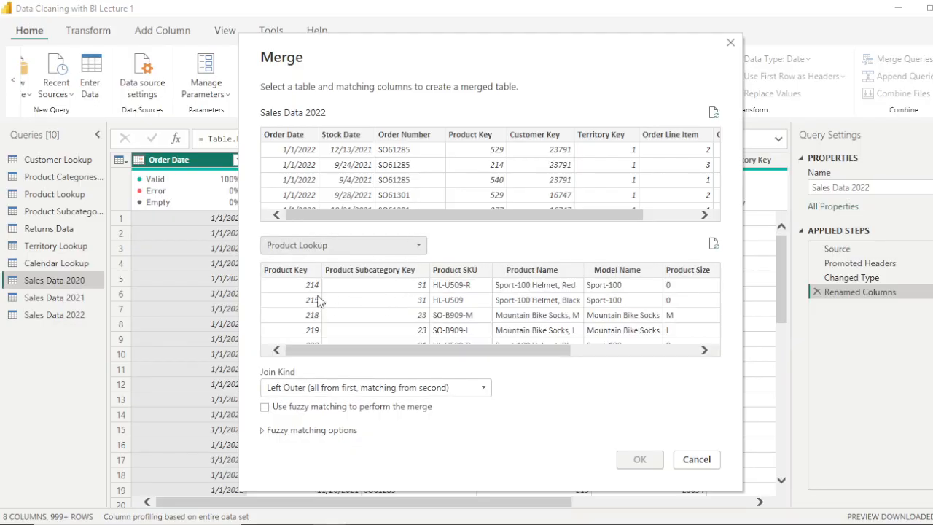
click(482, 140)
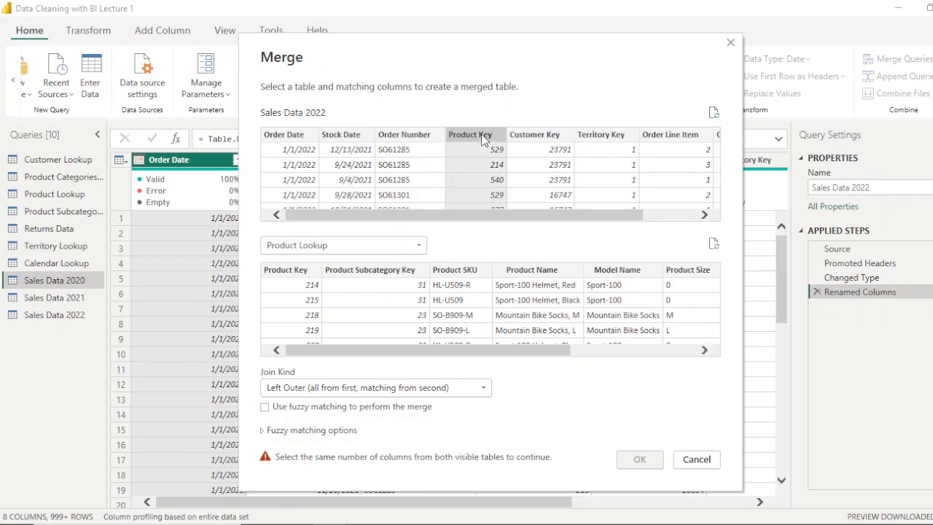
click(290, 298)
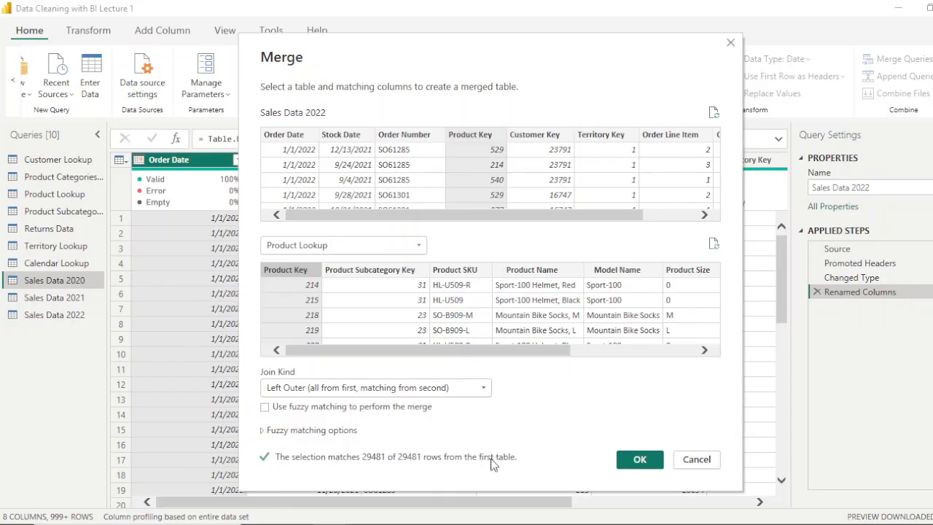
click(640, 460)
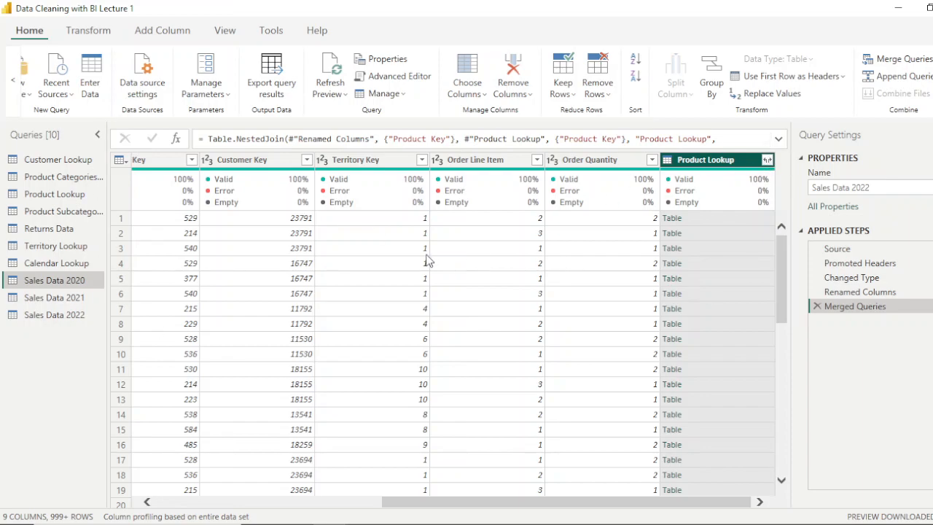
drag(503, 504, 212, 510)
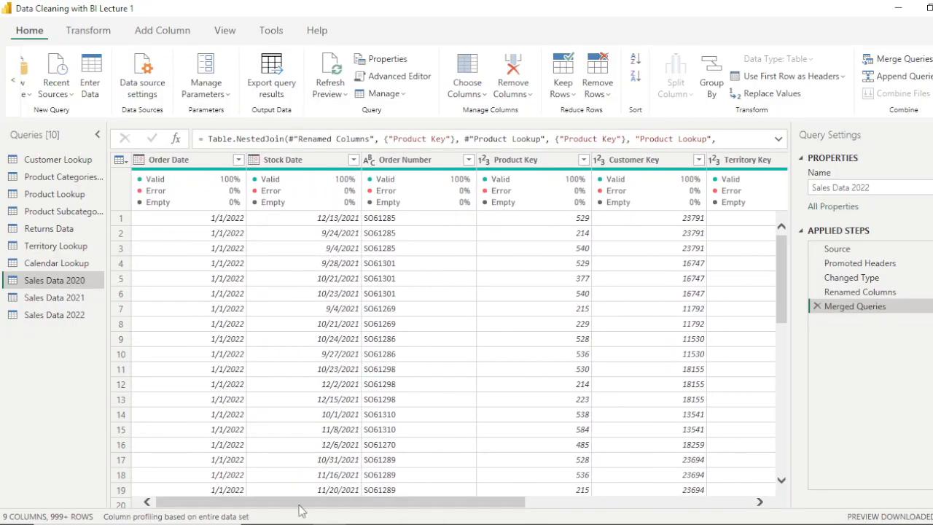
- Expand the merged Product Lookup column to only Product Subcategory Key, Product Name, Product Cost and Product Price, without the original column name prefix
drag(327, 504, 667, 506)
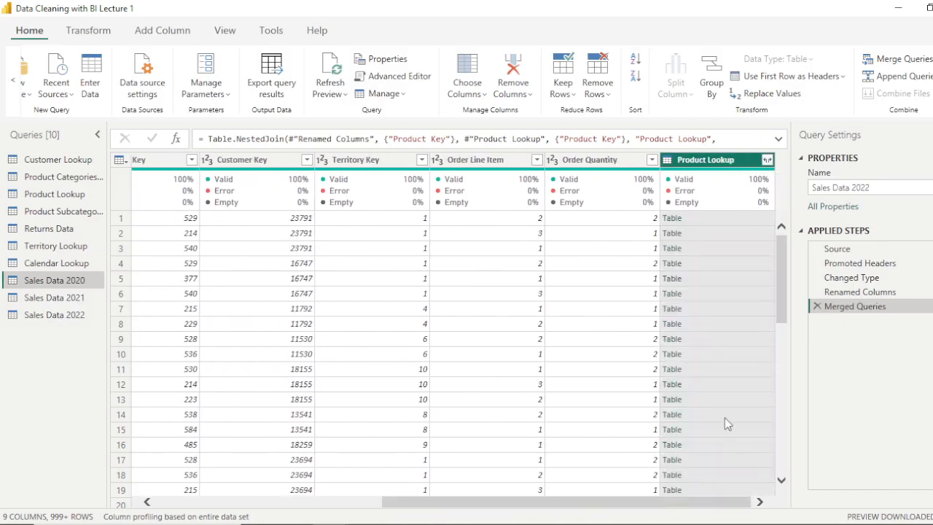
click(768, 160)
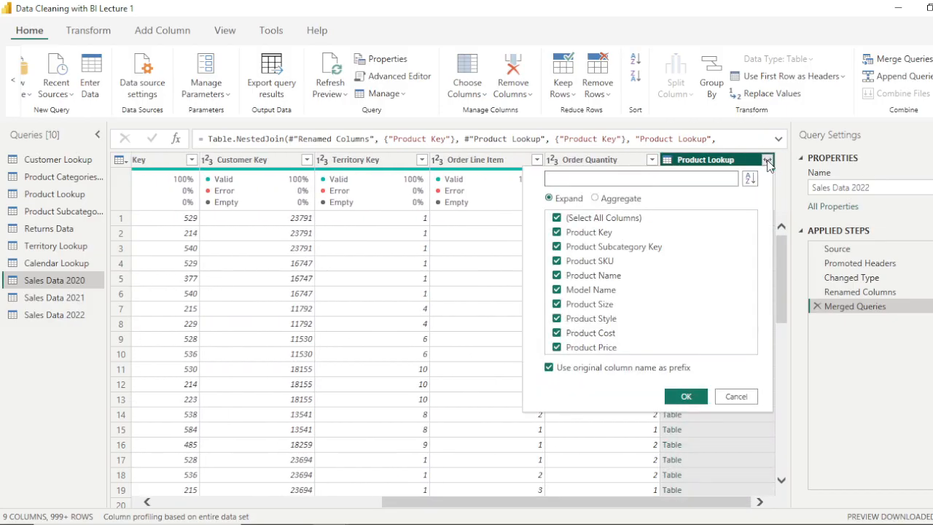
click(557, 220)
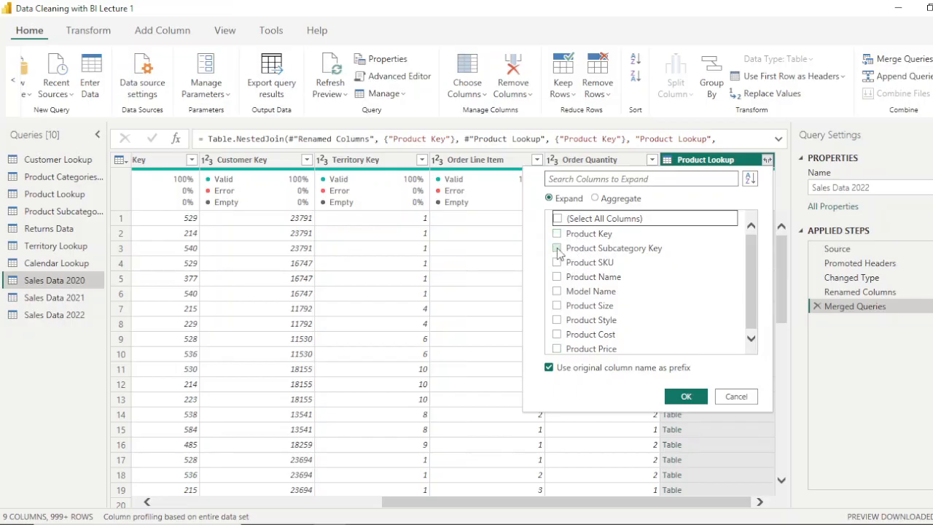
click(557, 248)
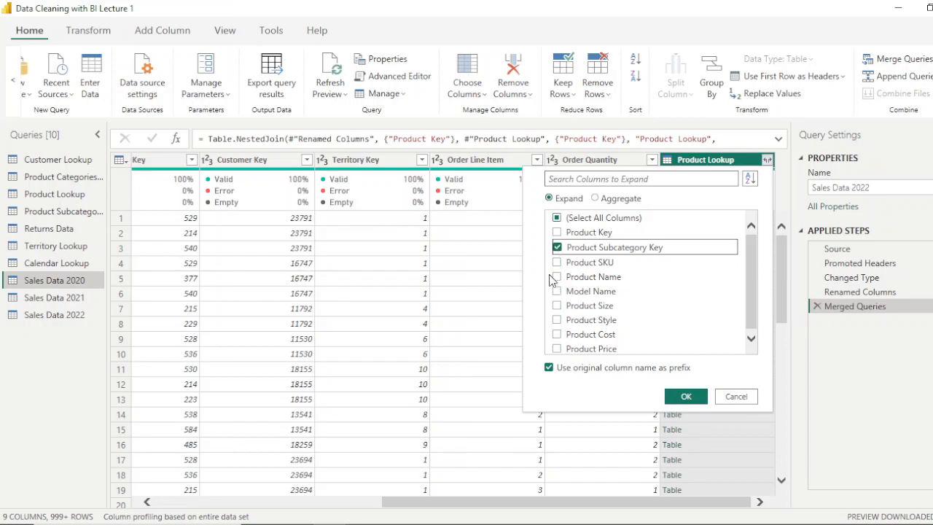
click(557, 278)
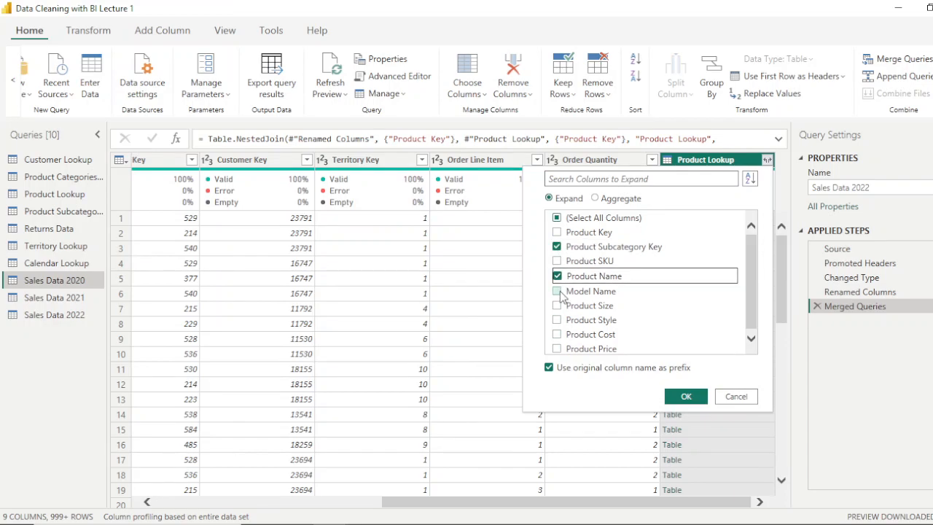
click(558, 333)
click(557, 348)
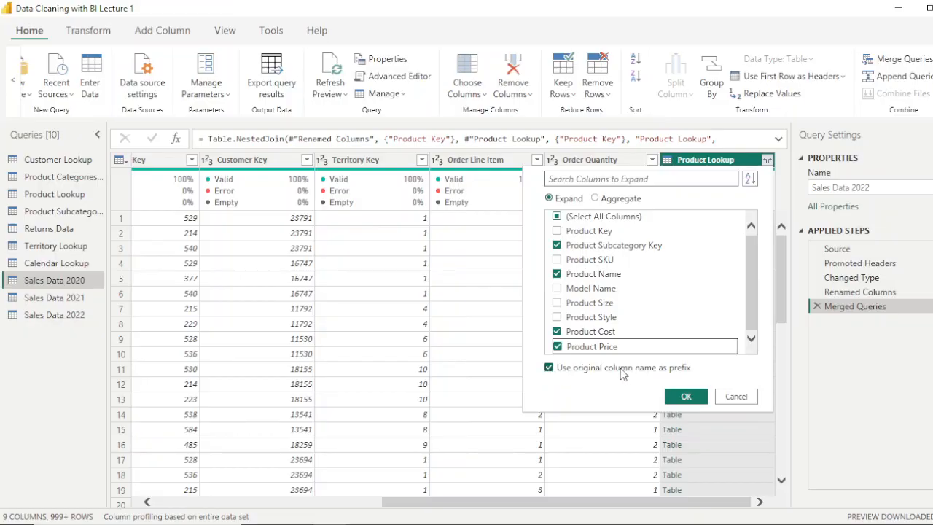
click(549, 368)
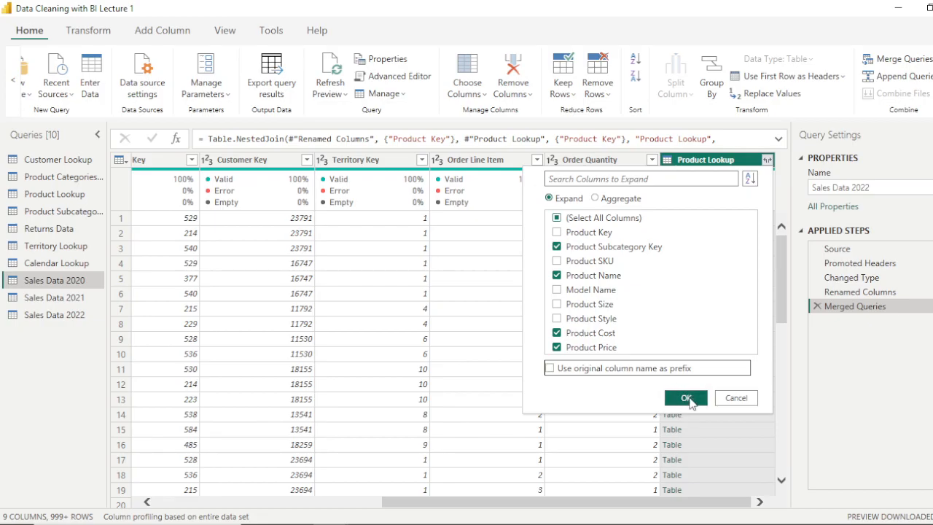
click(689, 399)
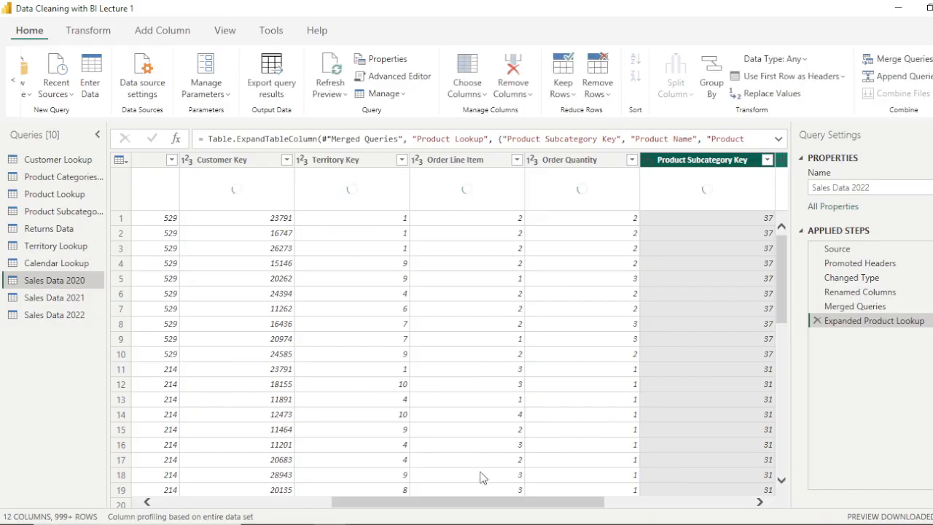
- Load and look through the full list of Product Name values in Sales Data 2022 without applying a filter
drag(475, 506, 673, 514)
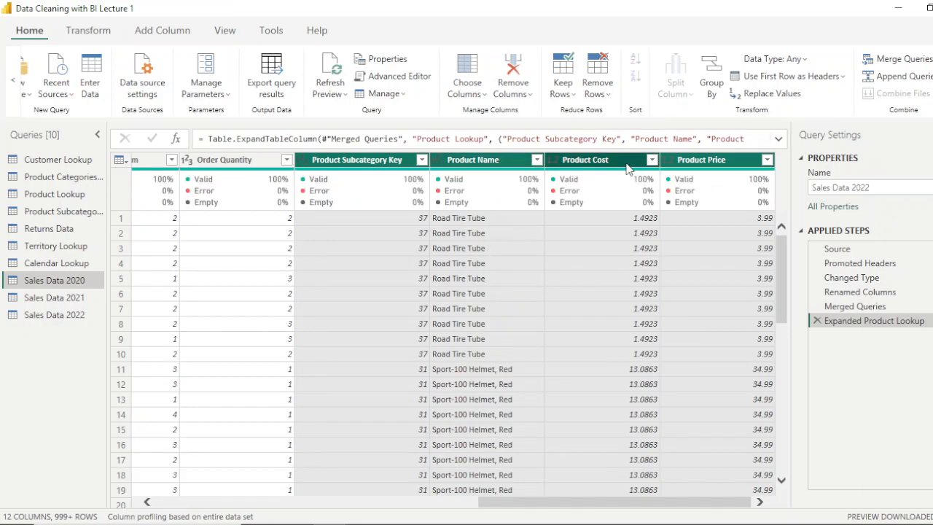
click(537, 160)
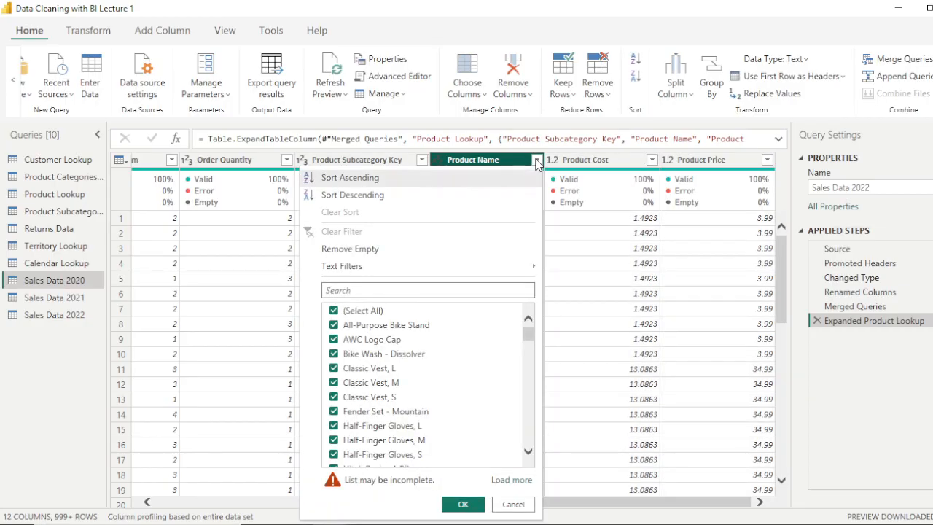
scroll(412, 353, down, 1)
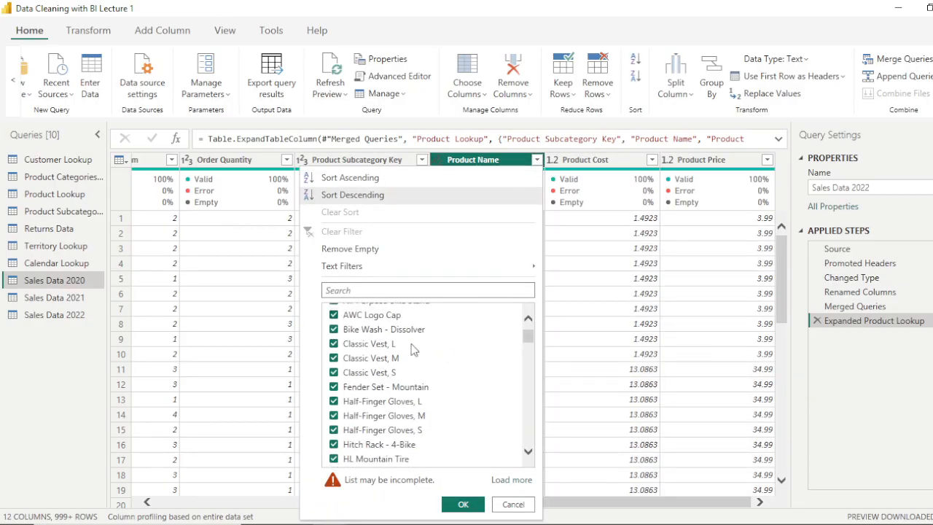
click(515, 480)
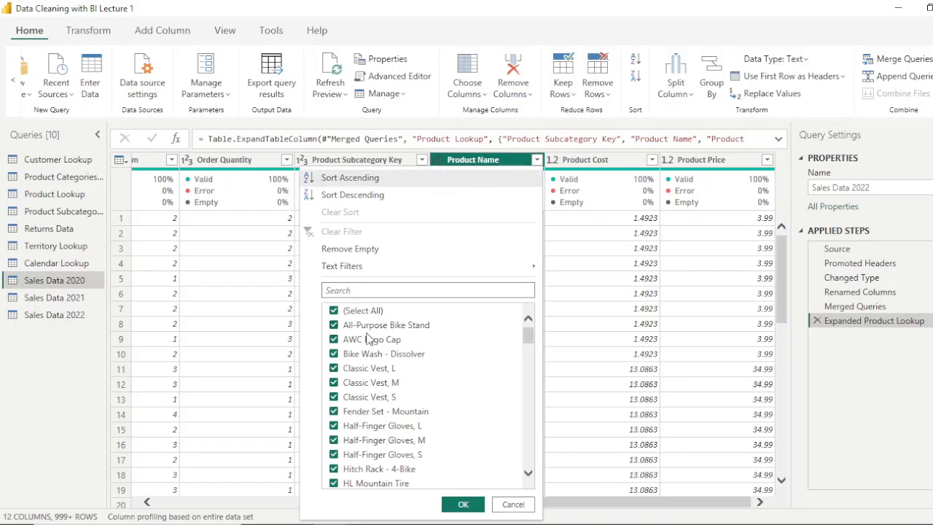
scroll(400, 433, down, 15)
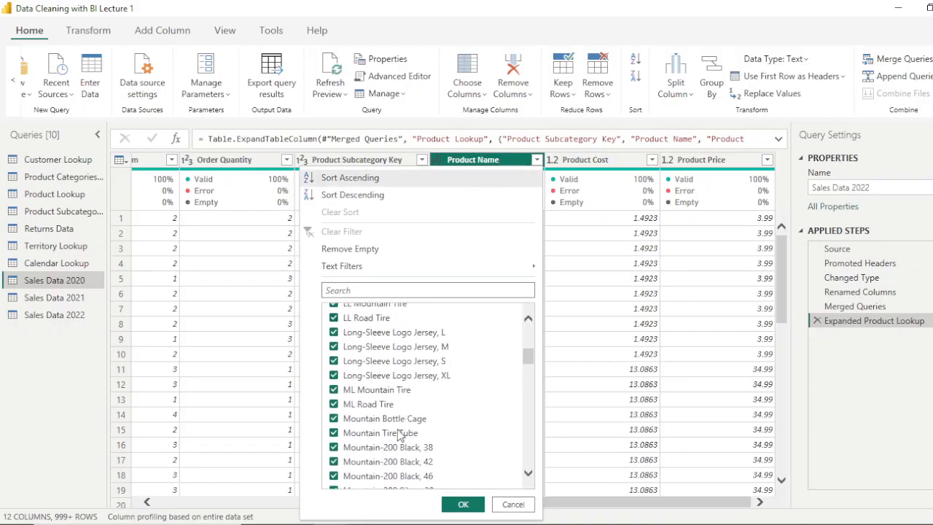
scroll(399, 432, down, 10)
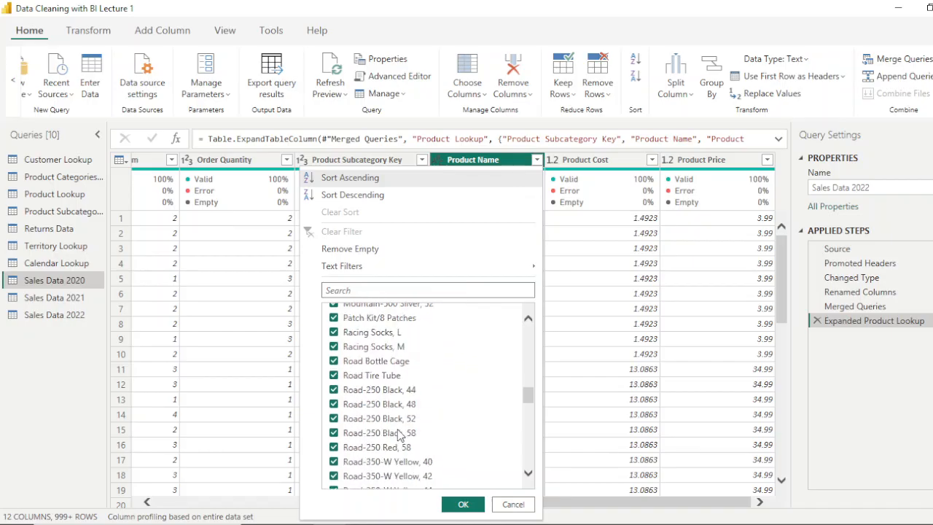
click(513, 505)
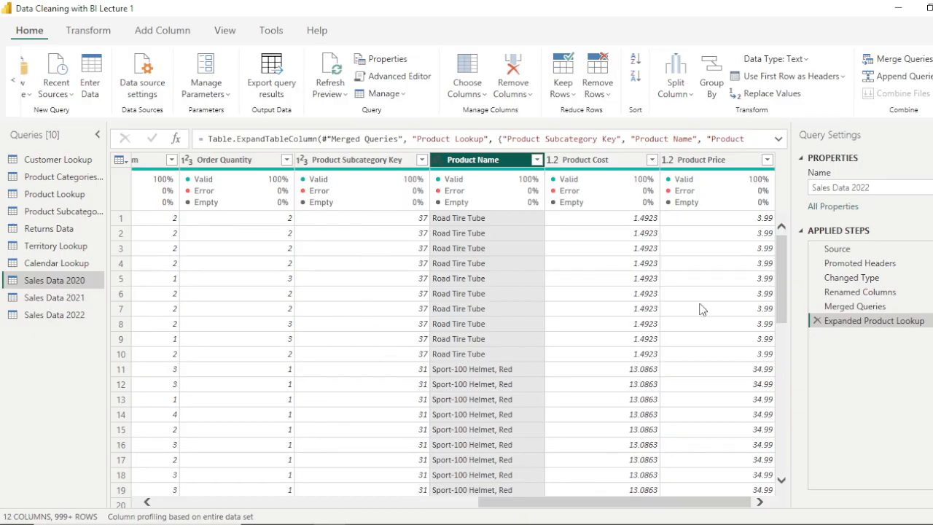
- Review the expanded Sales Data 2022 columns, checking the Product Key and Product Subcategory Key columns
drag(547, 508, 105, 510)
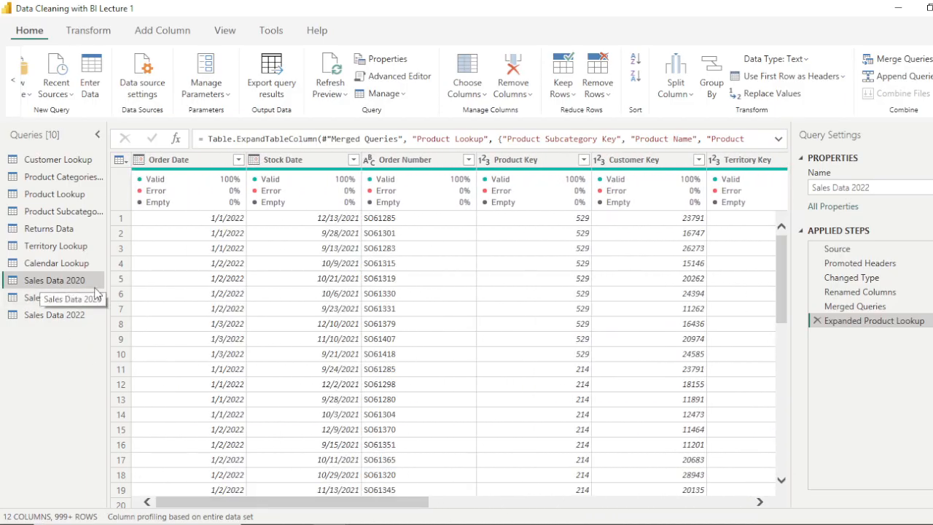
drag(271, 508, 620, 515)
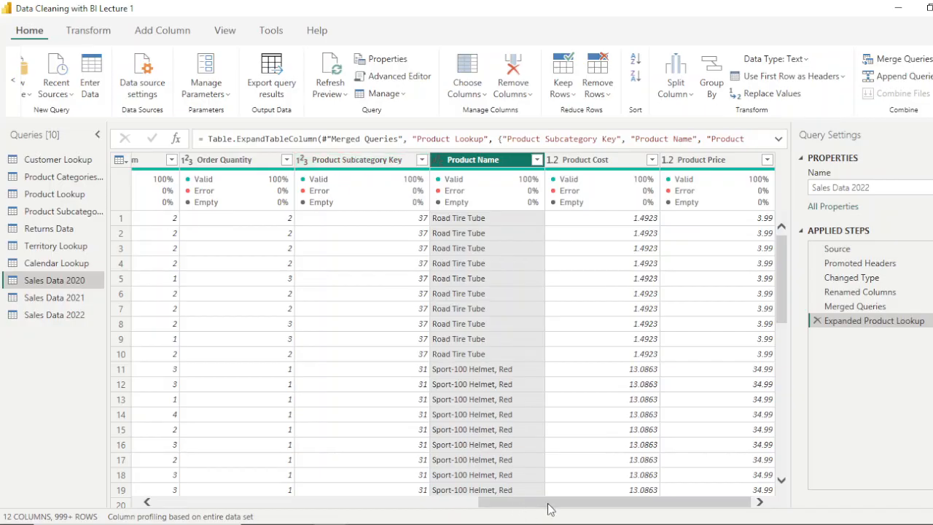
drag(554, 506, 234, 507)
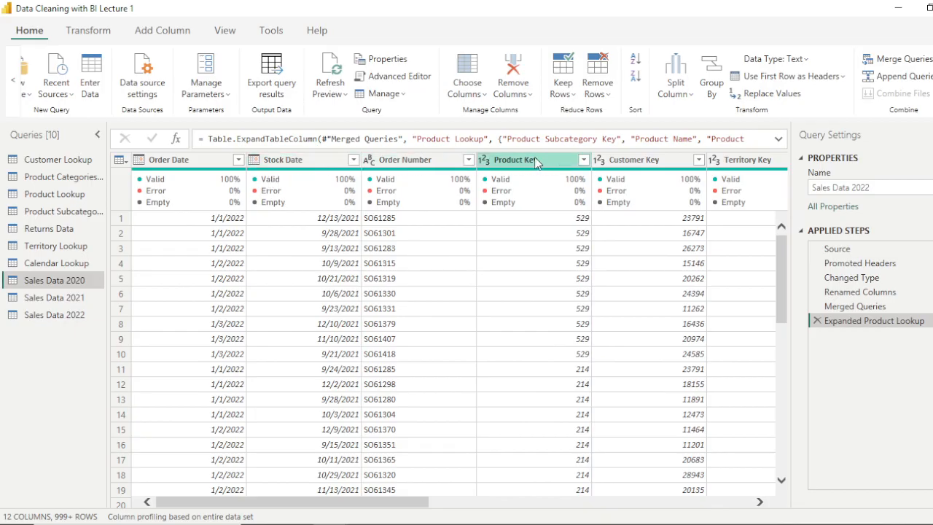
click(524, 162)
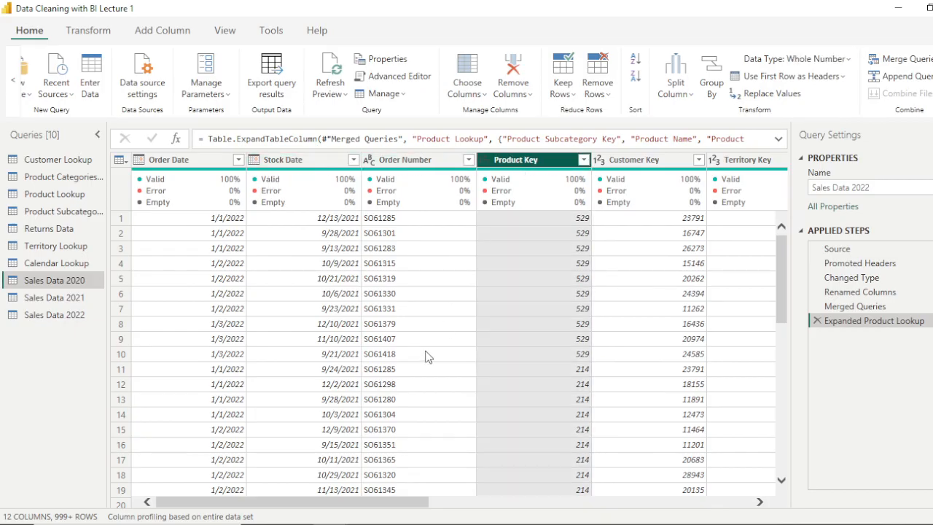
drag(343, 503, 650, 512)
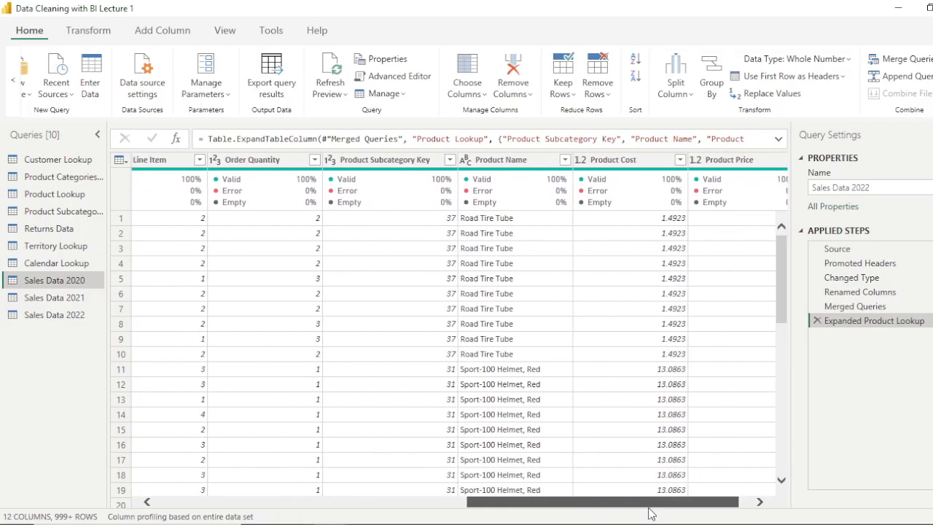
click(399, 161)
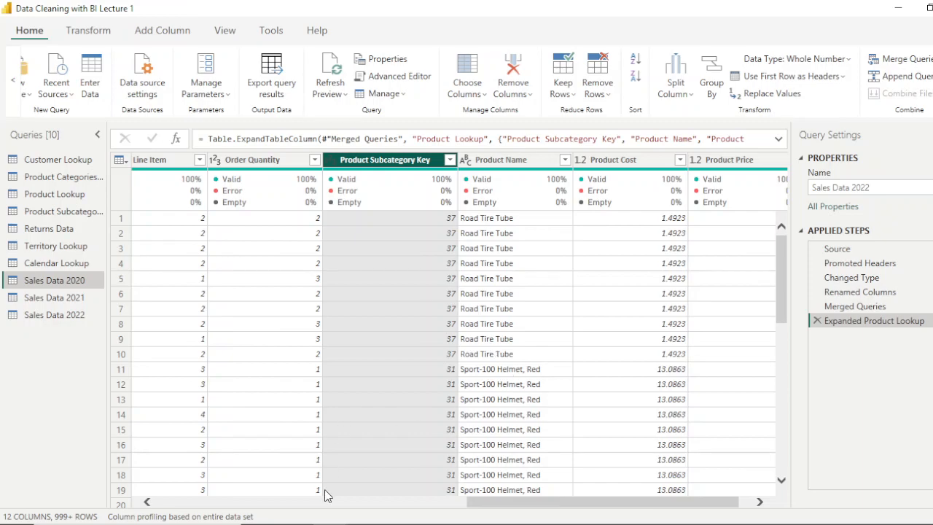
- Merge Product Subcategories Lookup into the existing Sales Data 2022 query, matching Product Subcategory Key to ProductSubcategoryKey with a Left Outer join
click(924, 62)
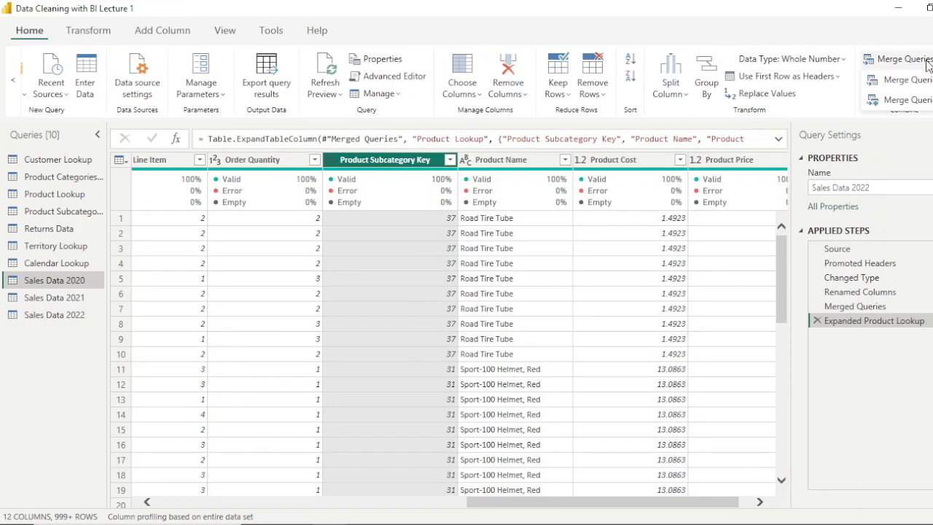
click(905, 82)
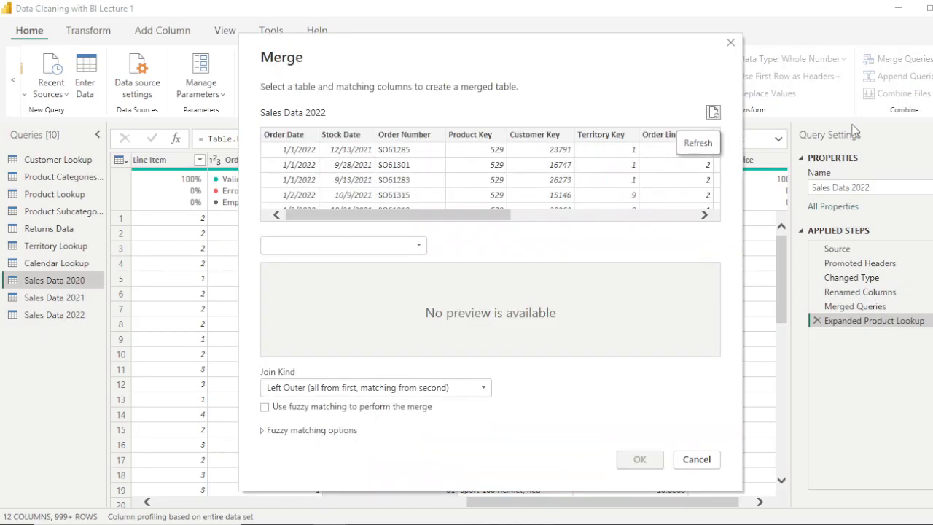
click(414, 248)
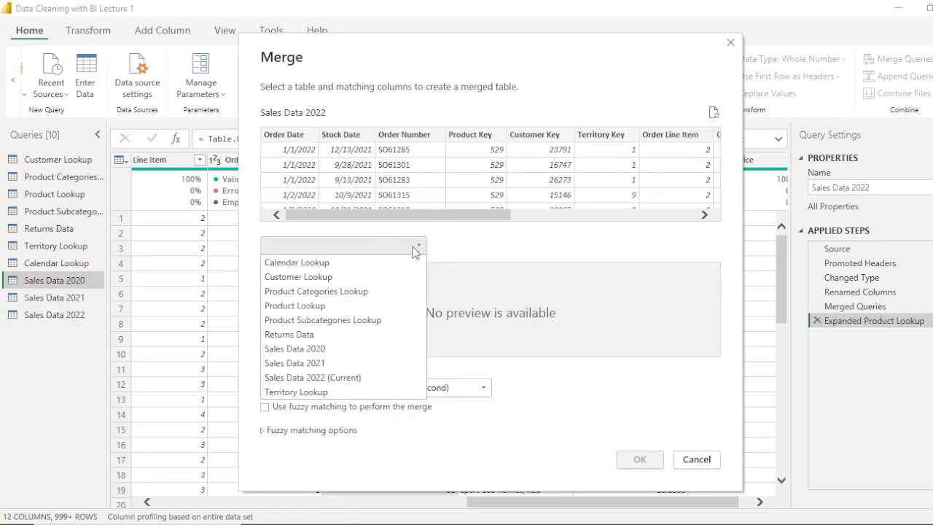
click(313, 322)
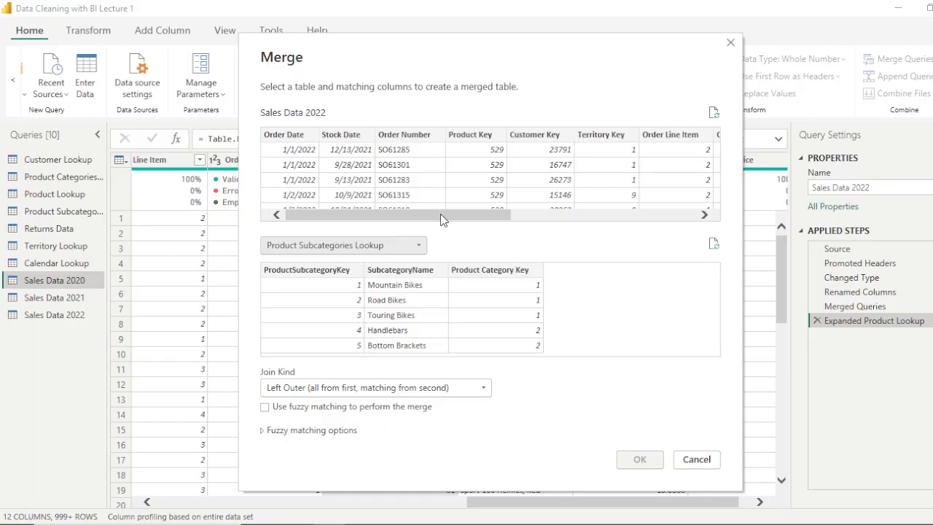
drag(441, 213, 601, 208)
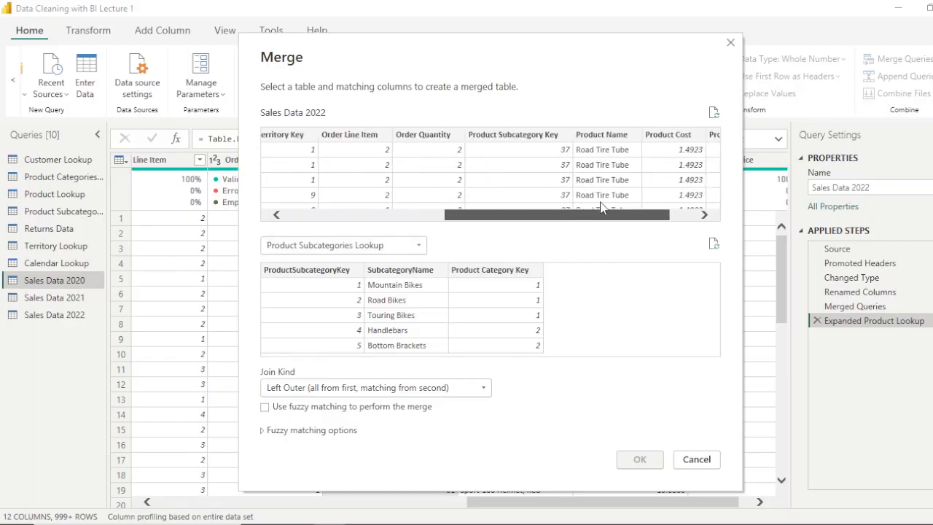
click(522, 140)
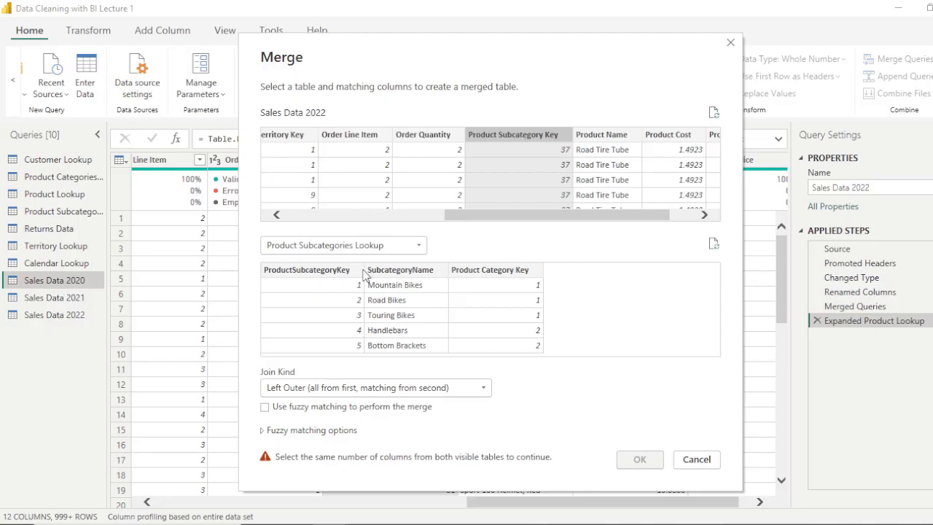
click(307, 271)
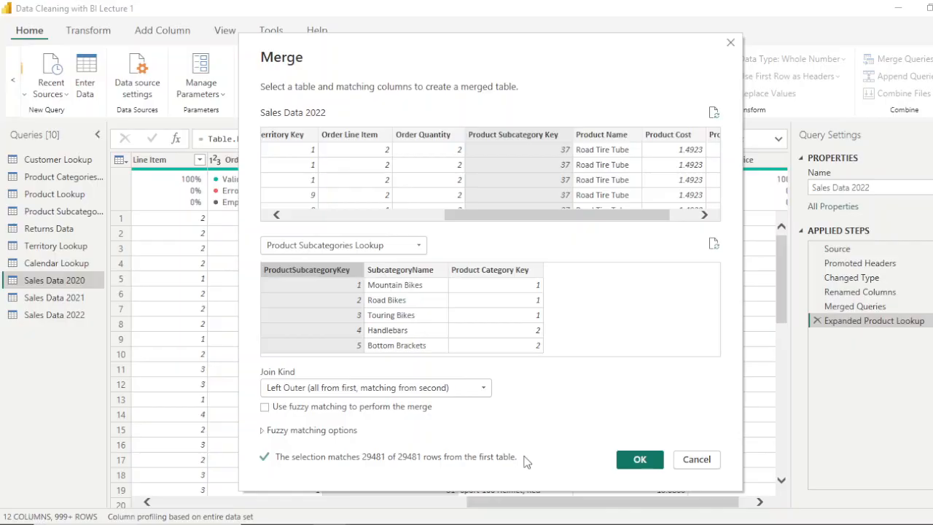
click(640, 461)
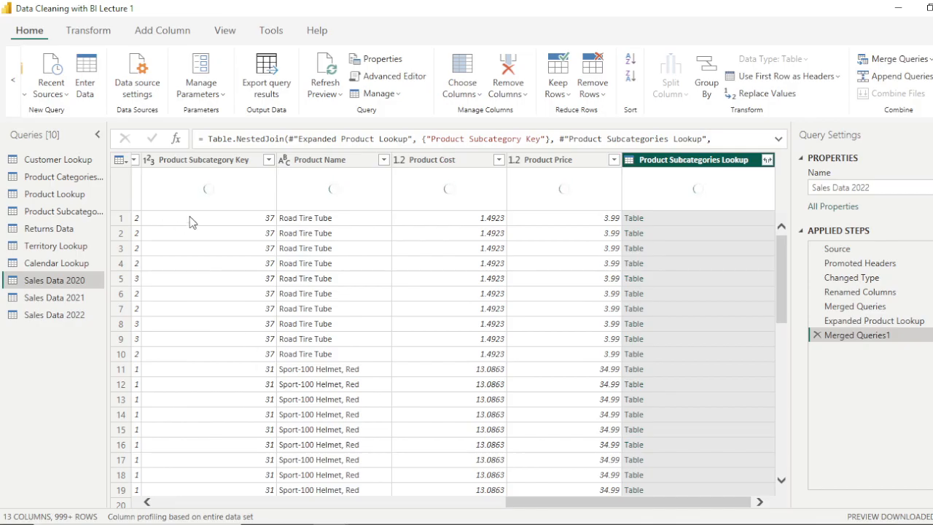
- Expand the merged Product Subcategories Lookup column to only SubcategoryName and Product Category Key, without the original column name prefix
click(768, 160)
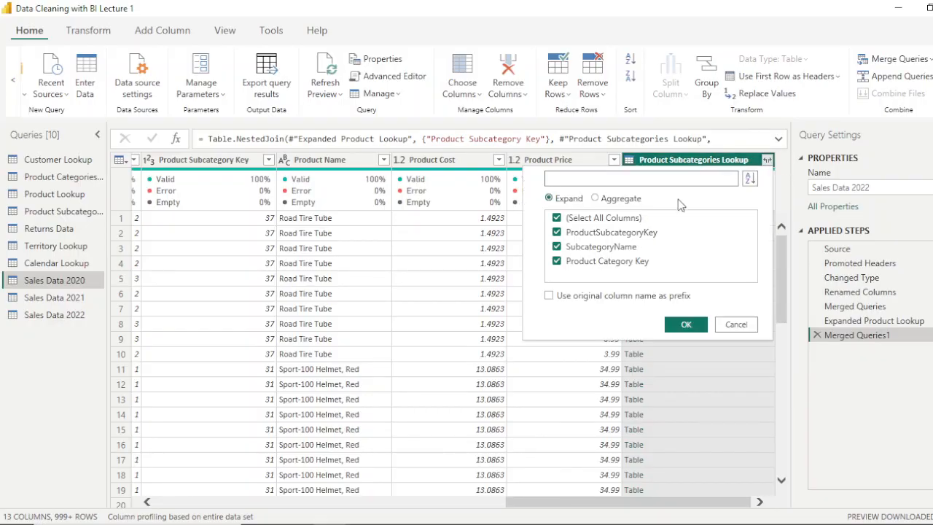
click(557, 218)
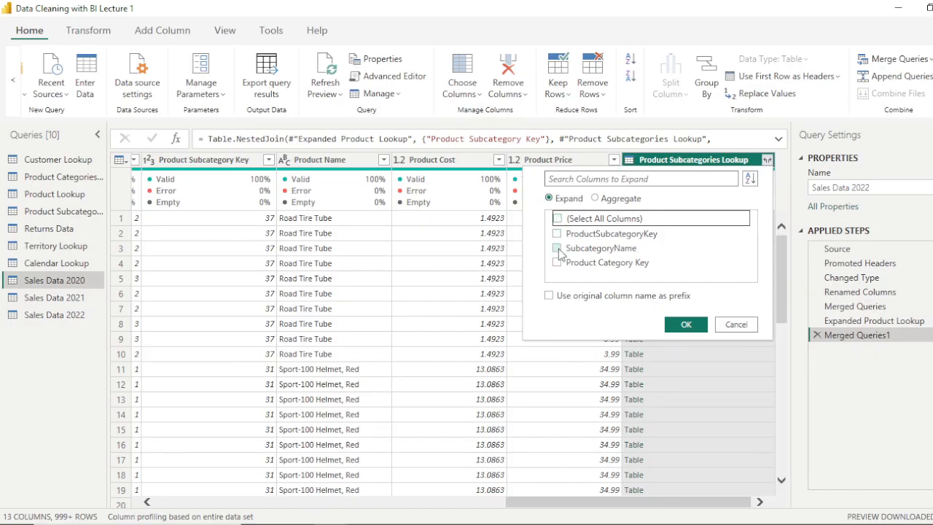
click(558, 249)
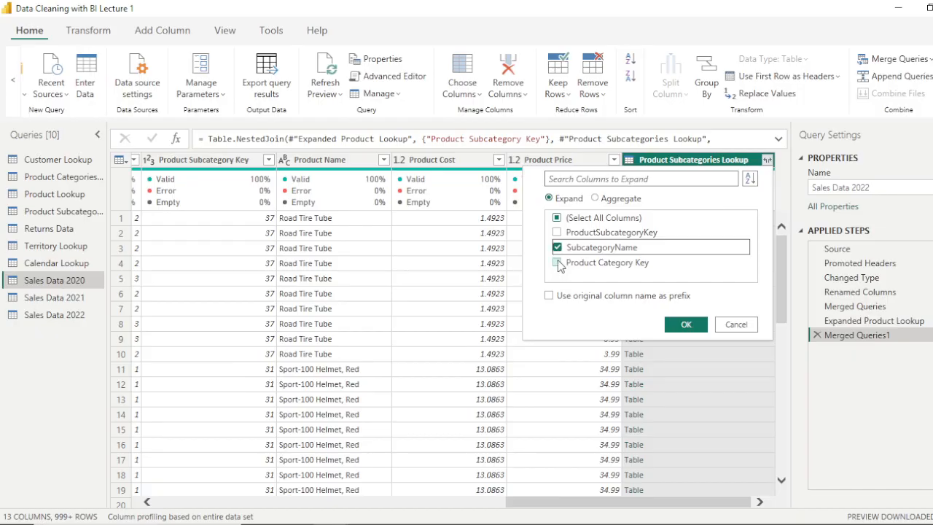
click(558, 262)
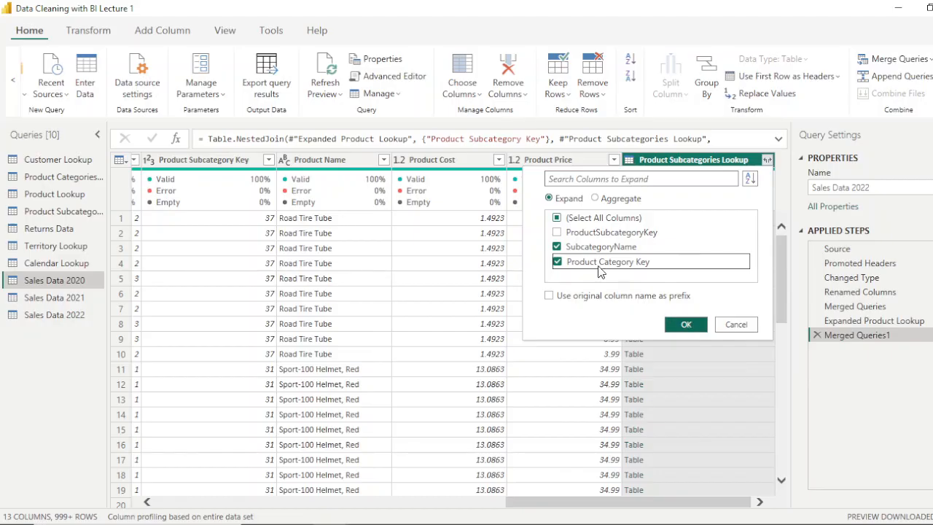
click(689, 328)
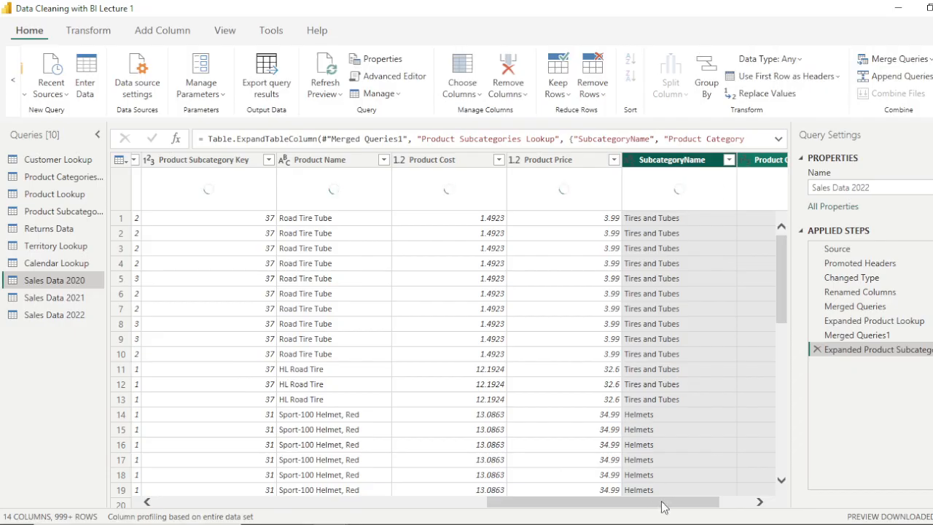
drag(663, 506, 742, 504)
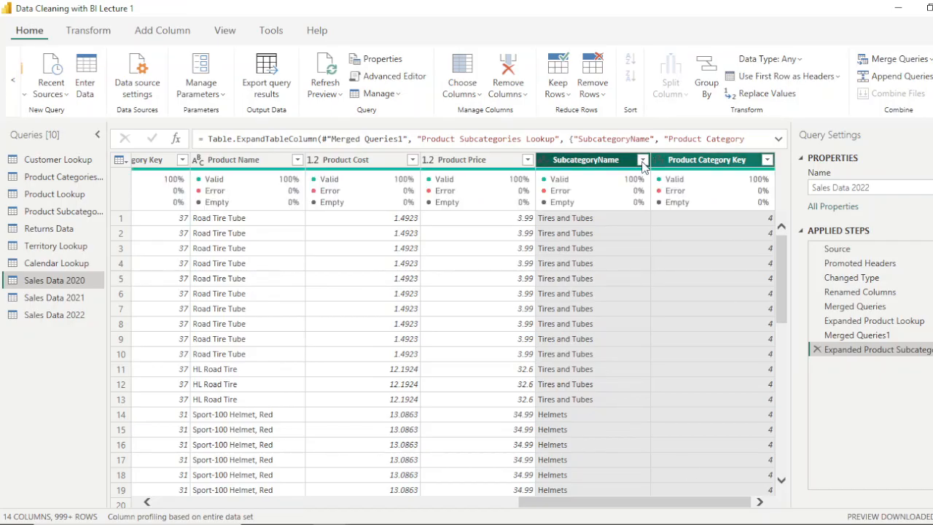
- Load and look through the full list of SubcategoryName values in Sales Data 2022 without applying a filter
click(642, 160)
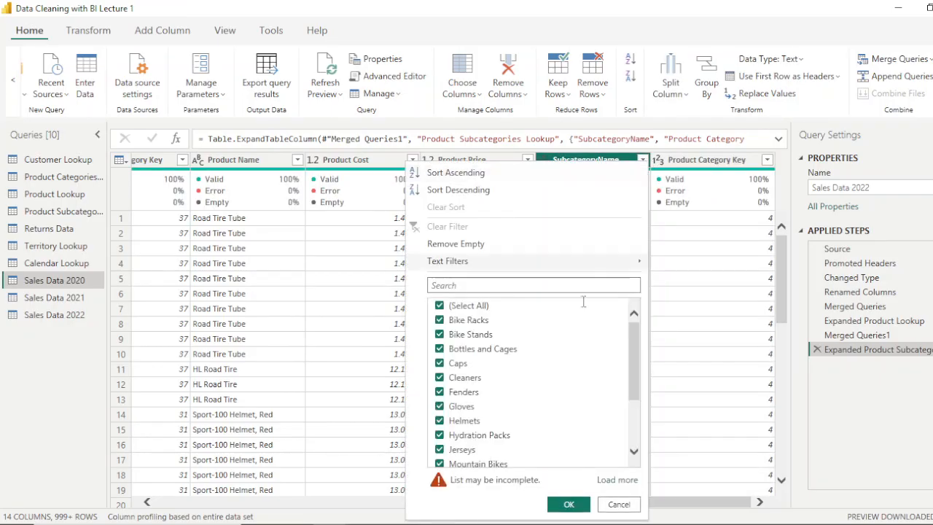
scroll(490, 350, down, 1)
scroll(490, 350, down, 1)
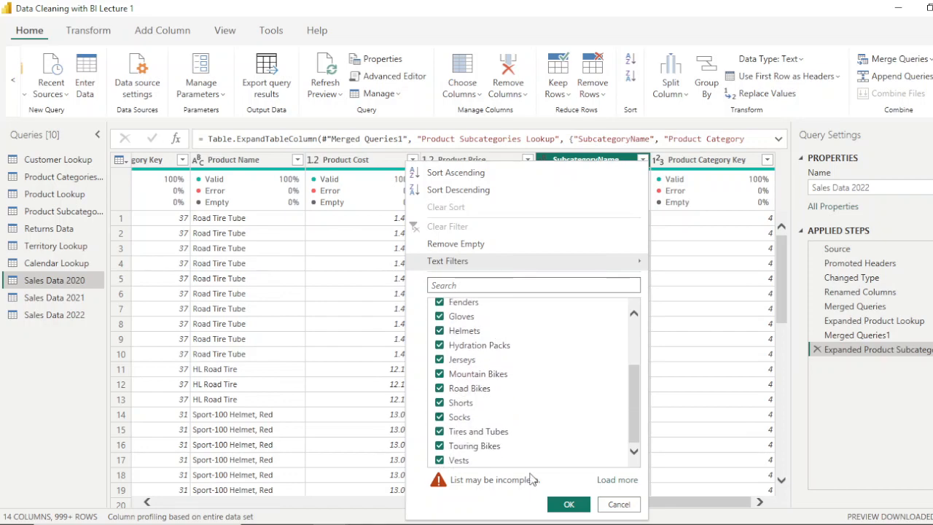
click(619, 482)
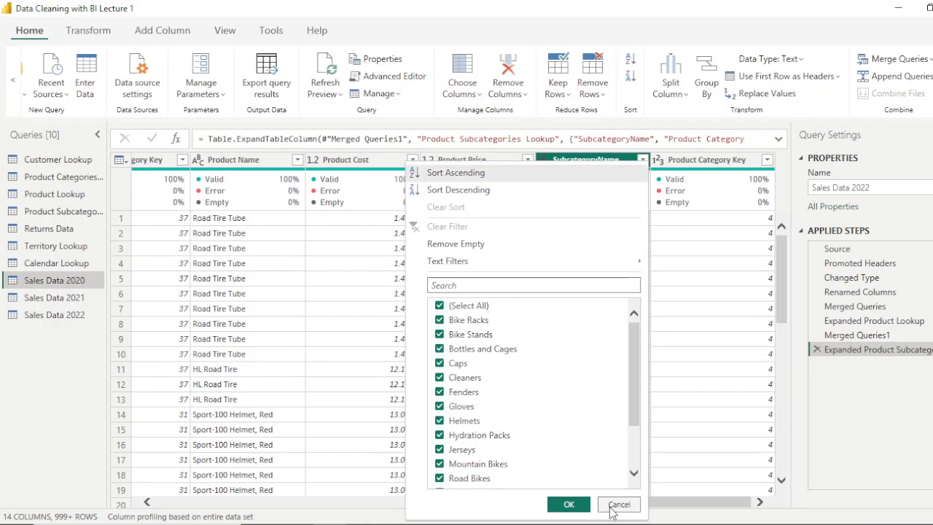
click(619, 505)
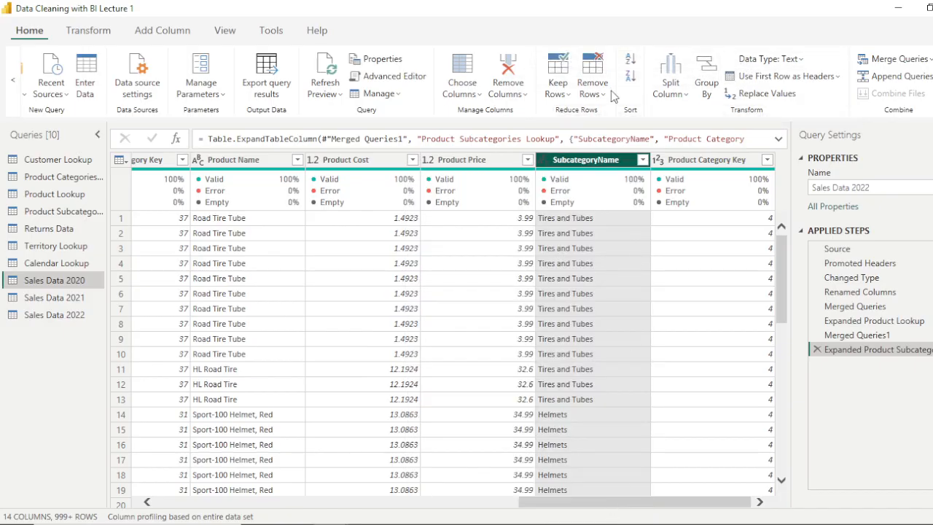
- Merge Sales Data 2022 with Customer Lookup as a new query, matching the Customer Key columns with a Left Outer join
click(927, 60)
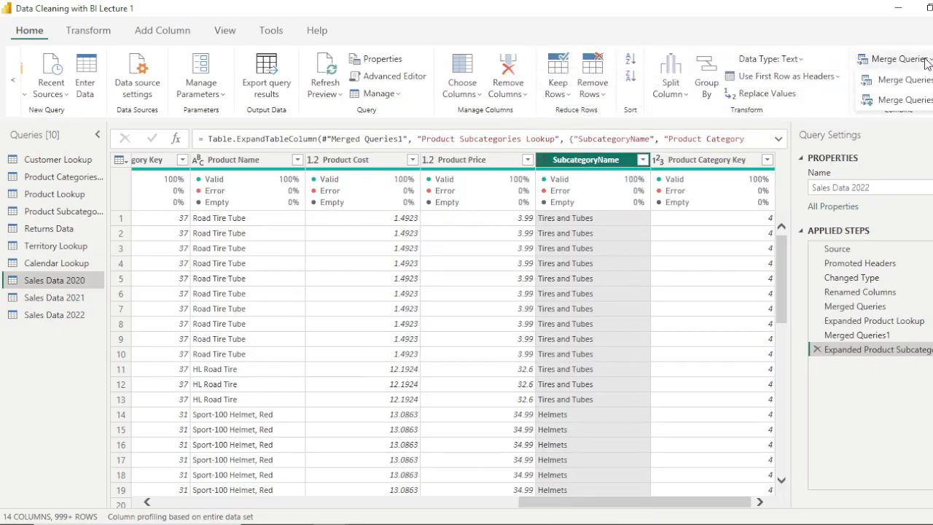
click(908, 101)
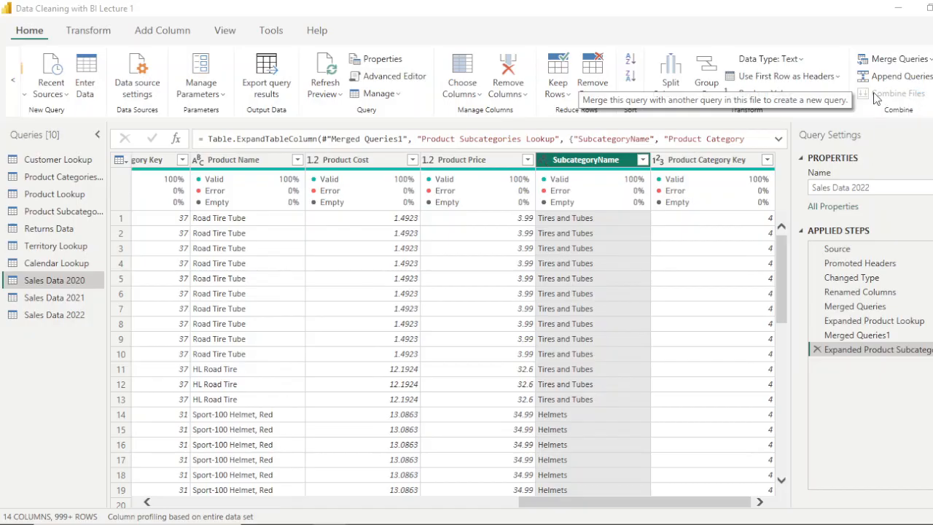
click(898, 61)
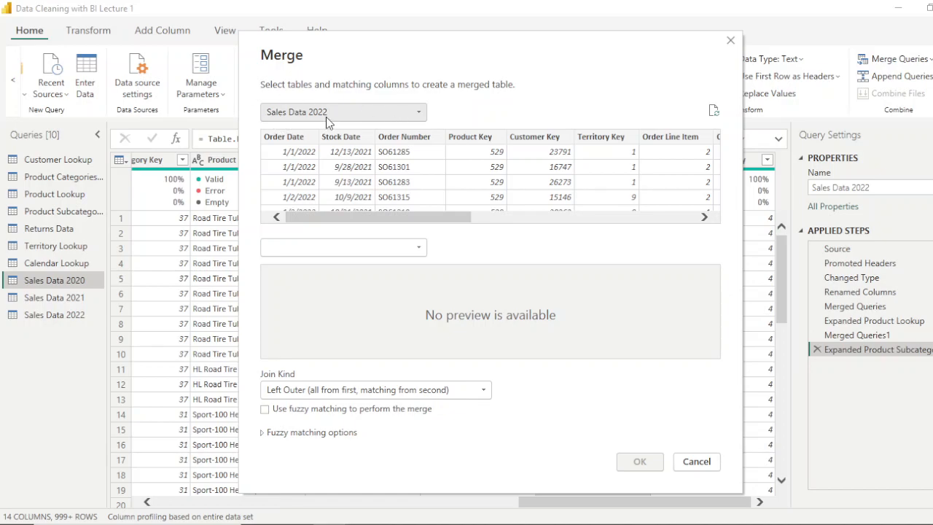
click(420, 251)
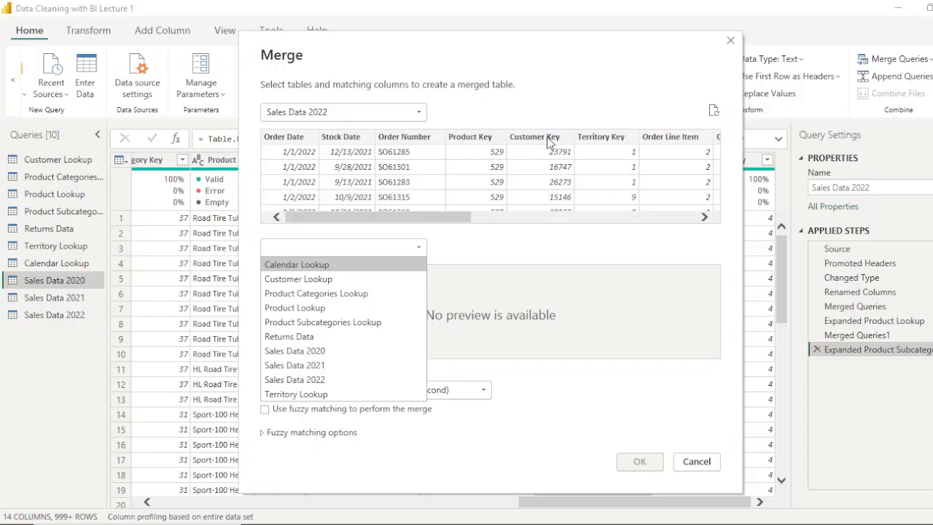
click(295, 279)
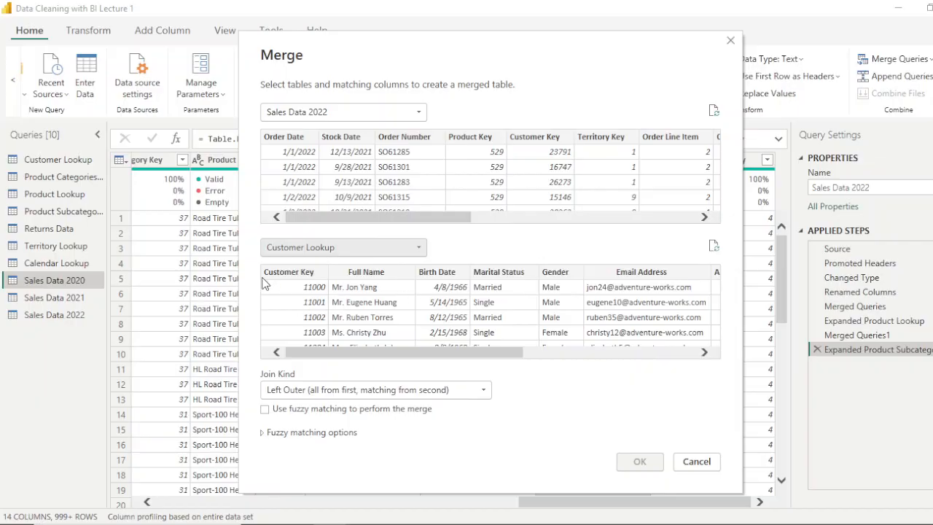
click(295, 274)
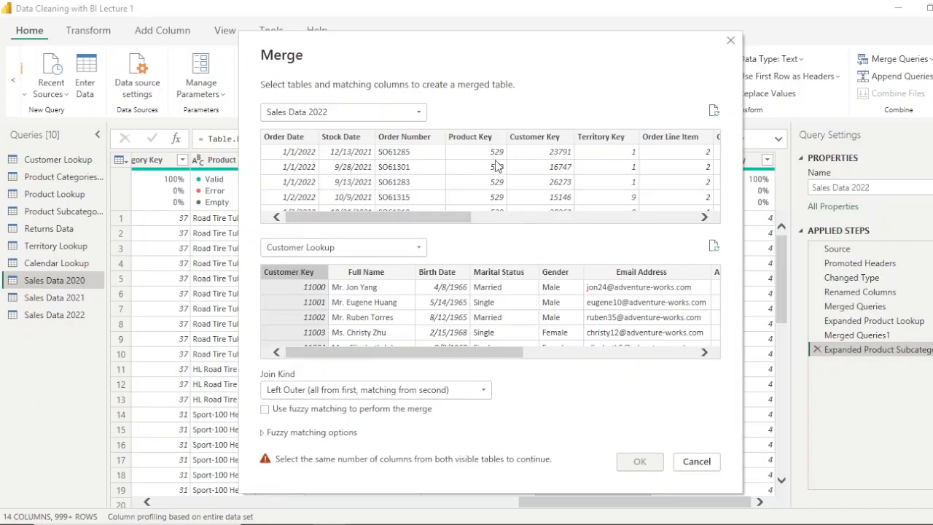
click(554, 141)
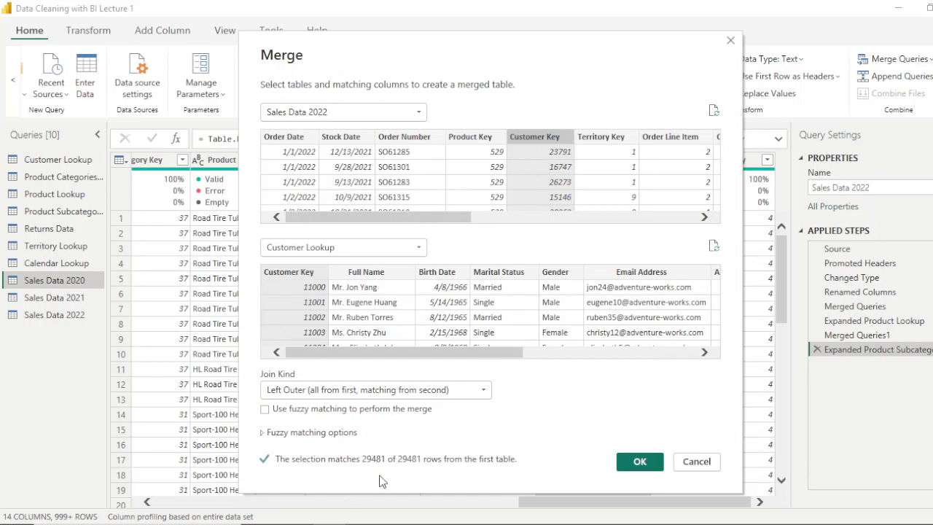
click(646, 462)
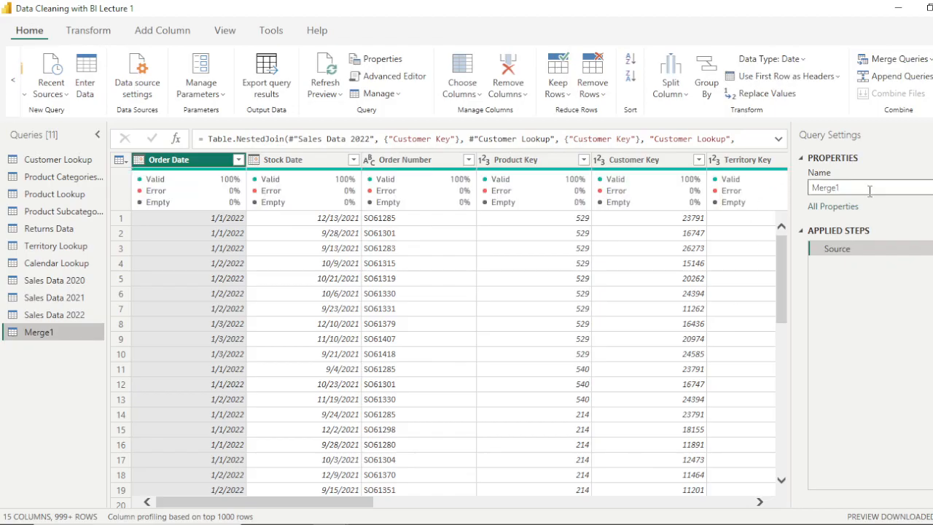
- Set column profiling for the new merged query to be based on the entire data set
drag(865, 187, 772, 194)
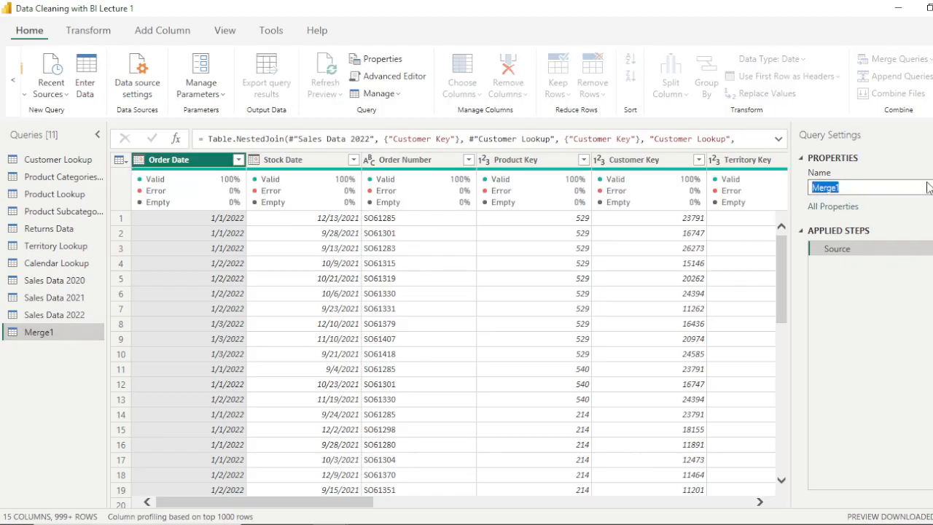
click(922, 206)
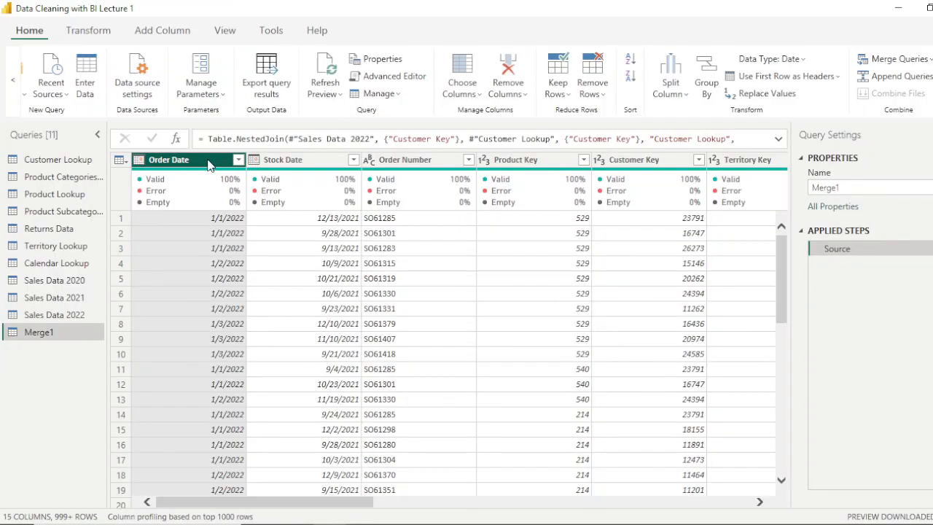
click(211, 516)
click(229, 513)
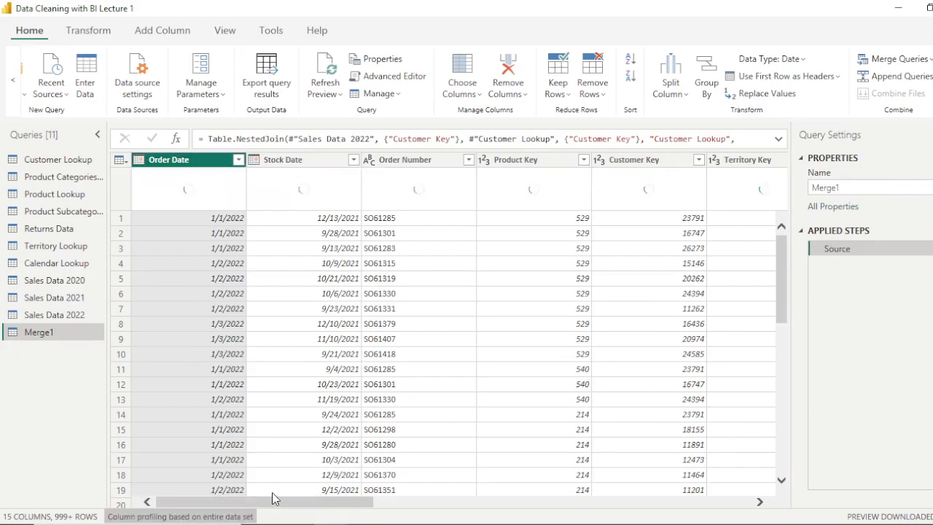
- Expand the Customer Lookup column to only Marital Status, Gender, Annual Income, Education Level and Home Owner, without the original column name prefix
drag(271, 502, 738, 516)
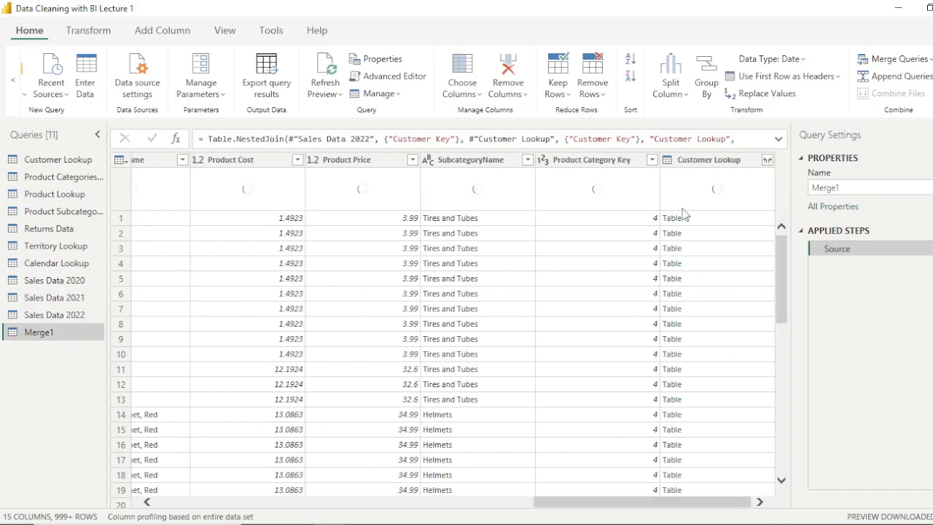
click(711, 160)
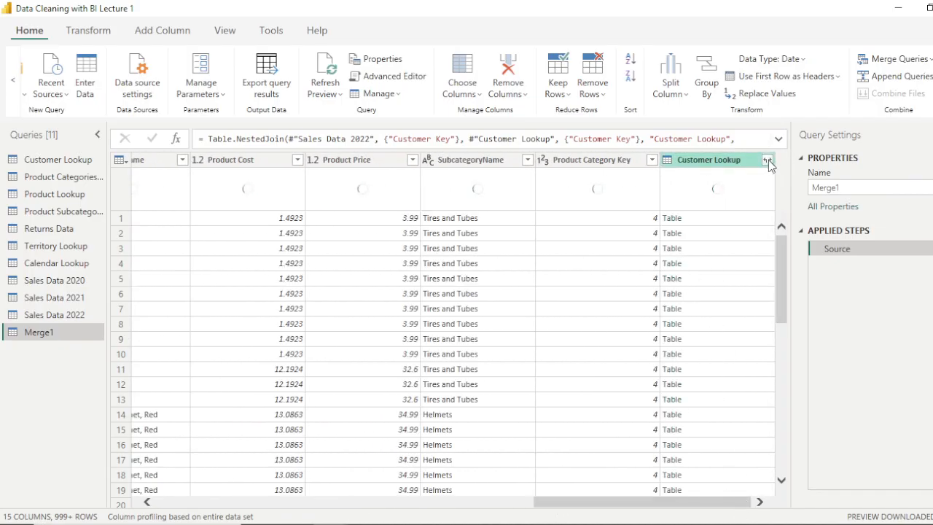
click(768, 161)
click(768, 160)
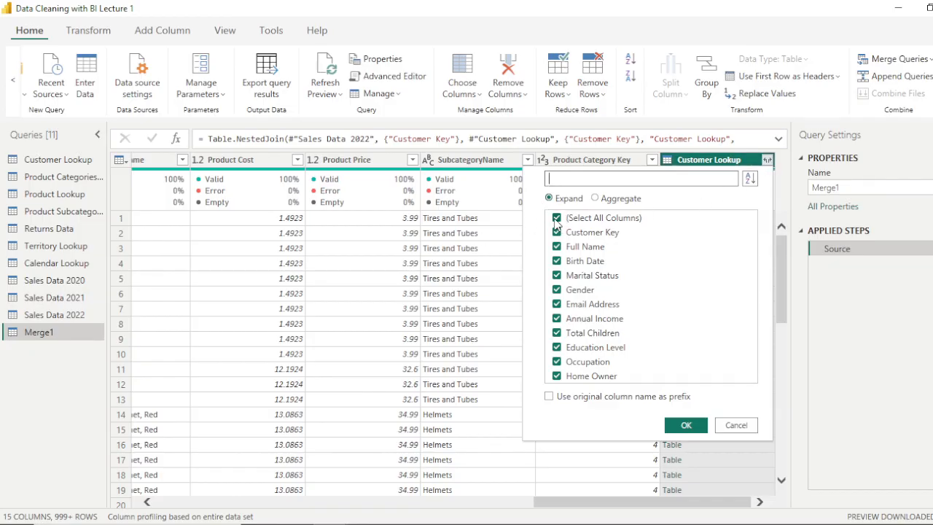
click(556, 219)
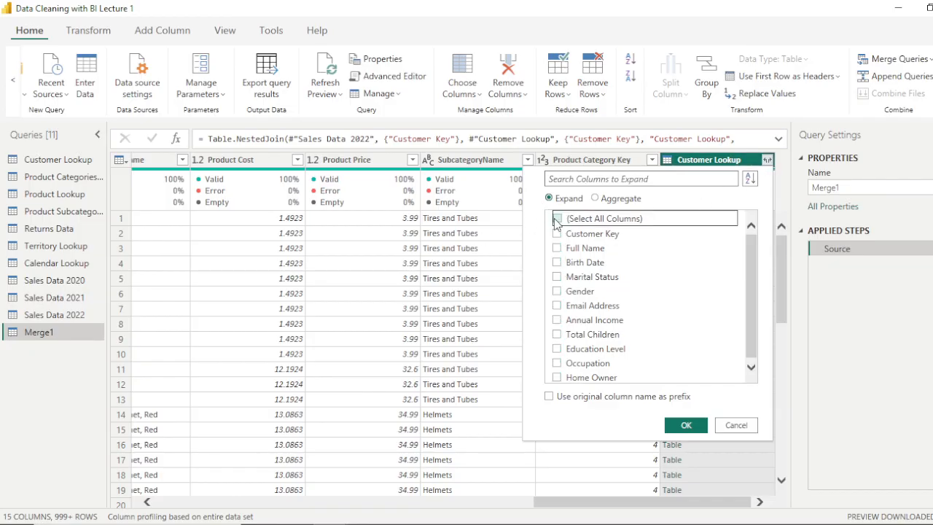
click(557, 277)
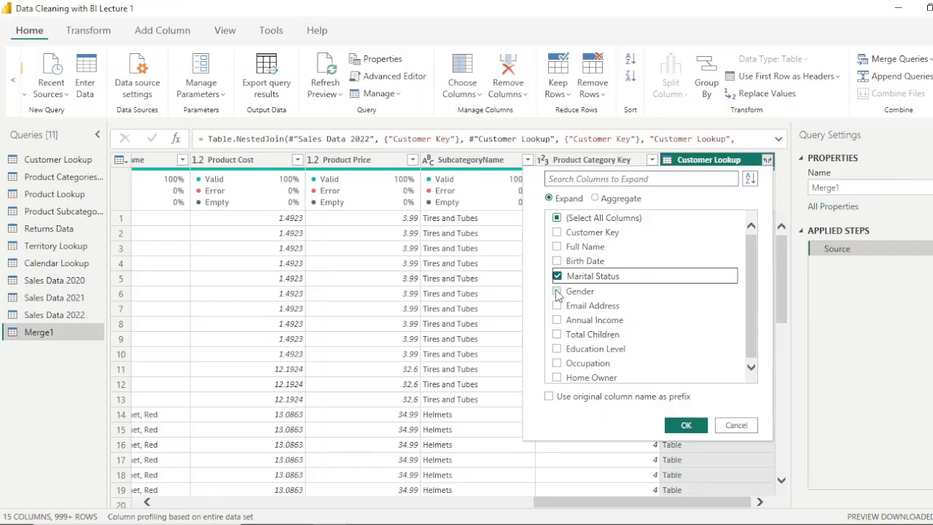
click(558, 292)
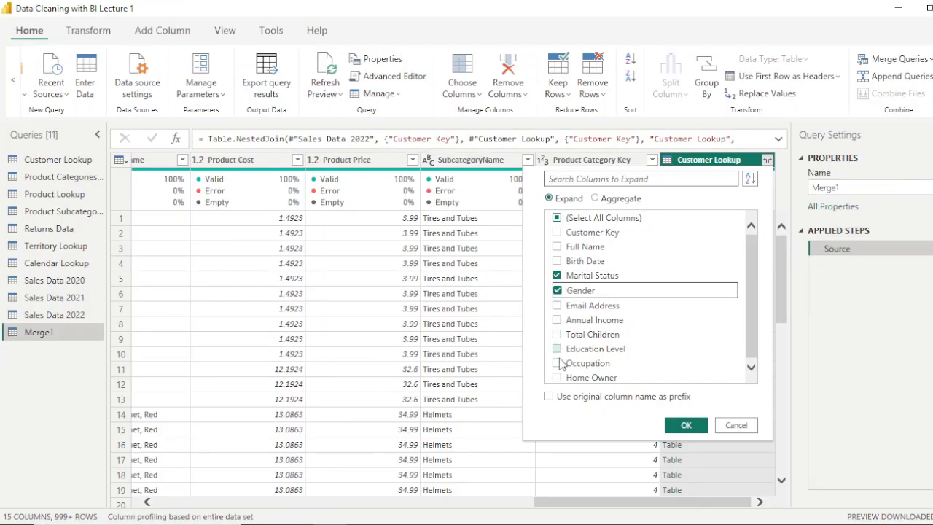
click(557, 321)
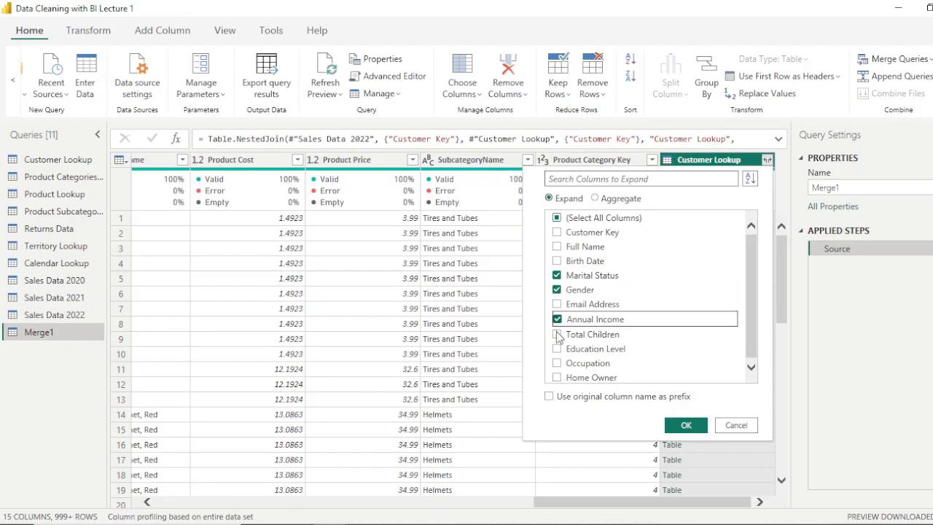
click(558, 379)
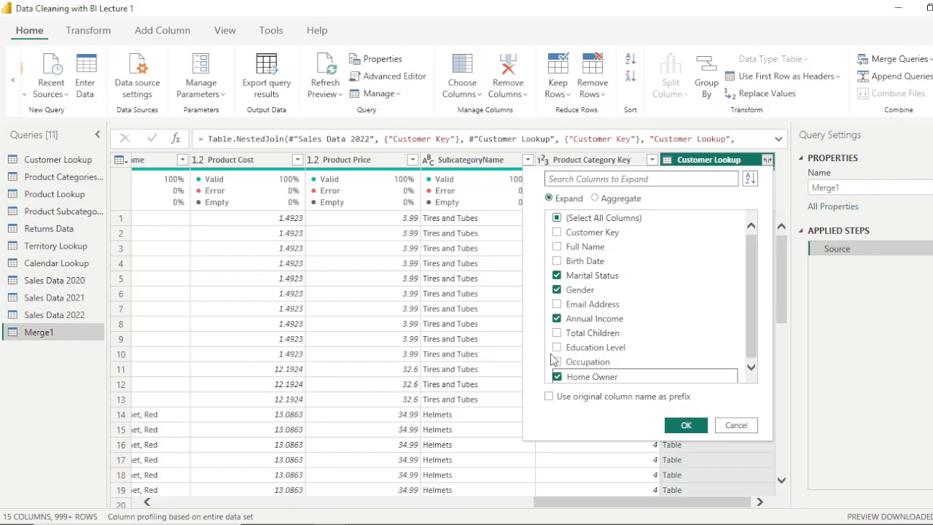
click(557, 348)
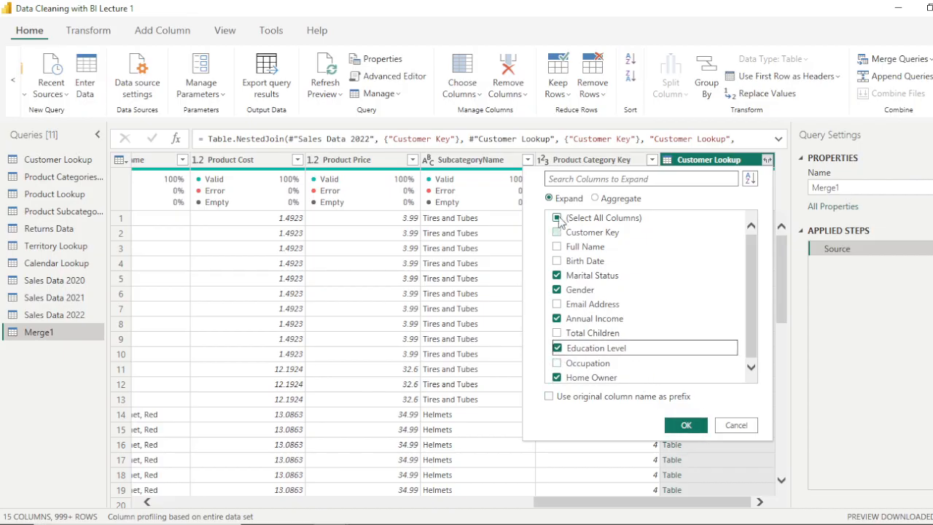
click(688, 426)
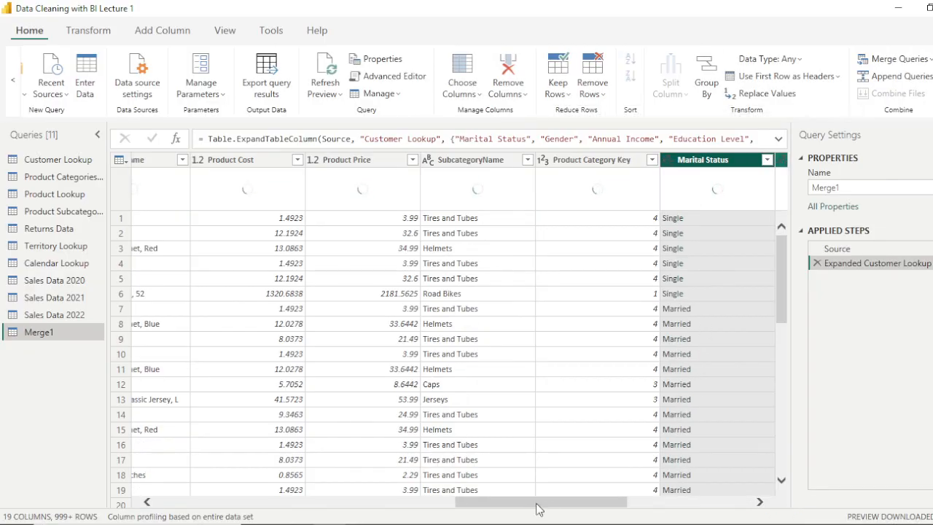
- Load and check the full lists of Marital Status and Gender values in the merged query without filtering
drag(554, 509, 704, 500)
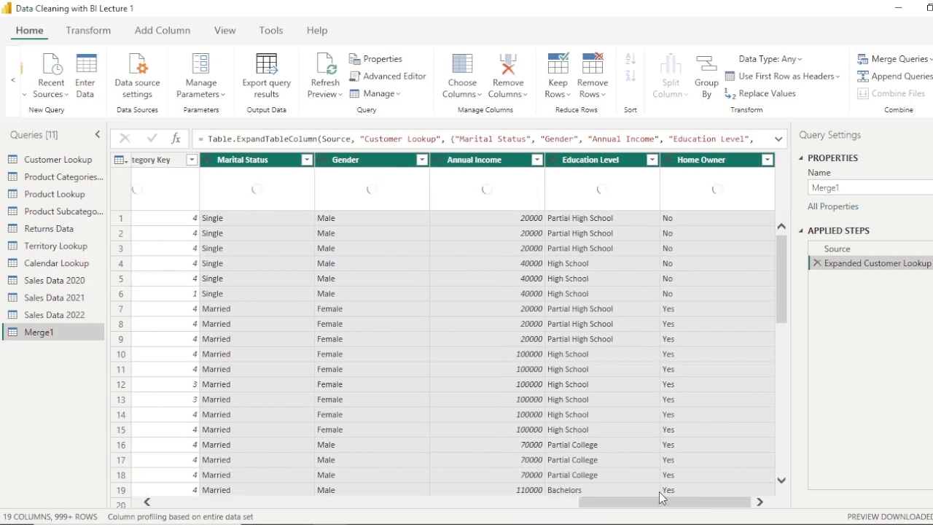
click(304, 166)
click(306, 161)
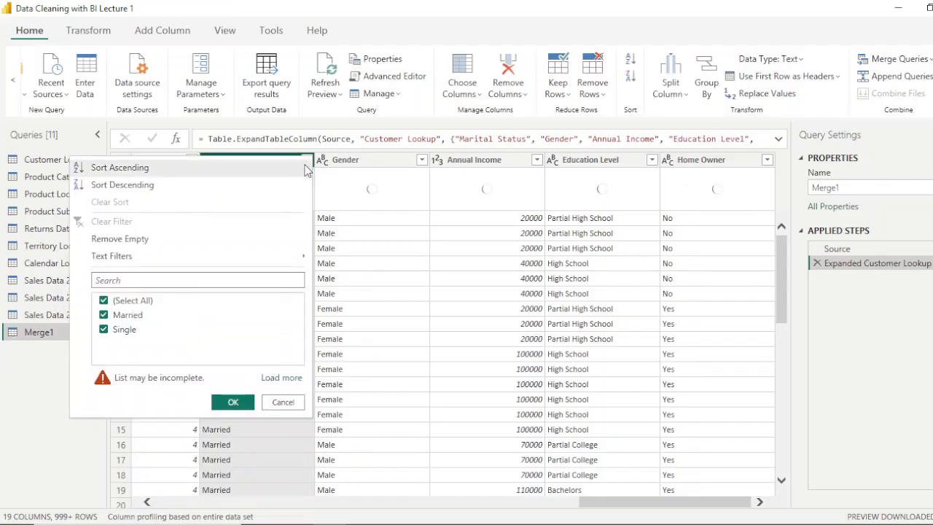
click(282, 379)
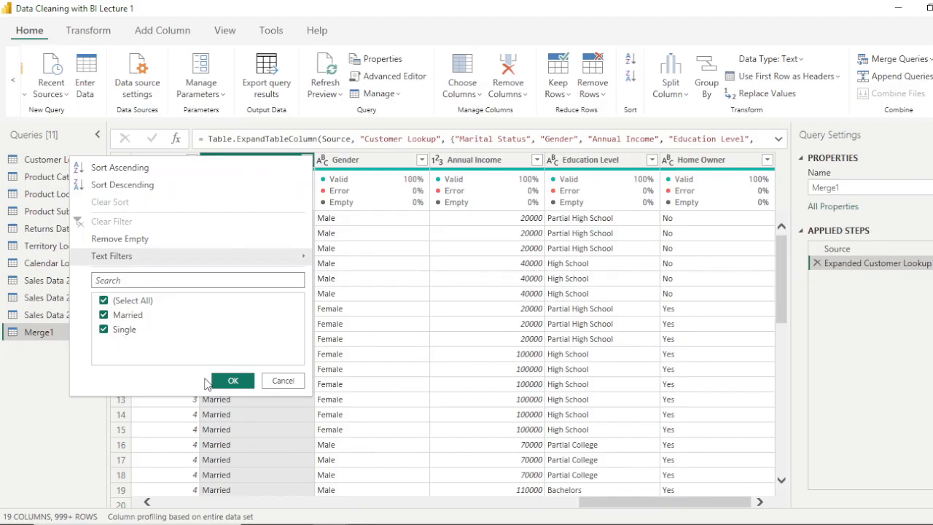
click(422, 161)
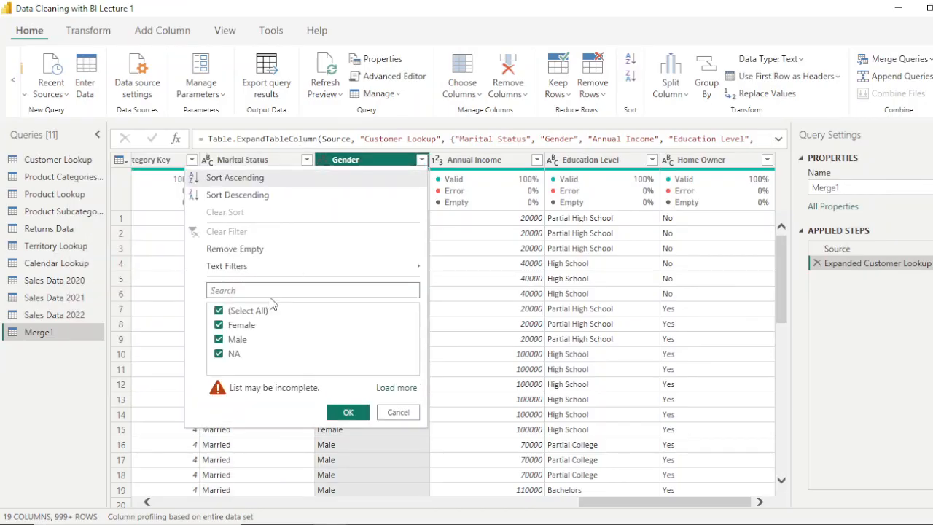
click(397, 388)
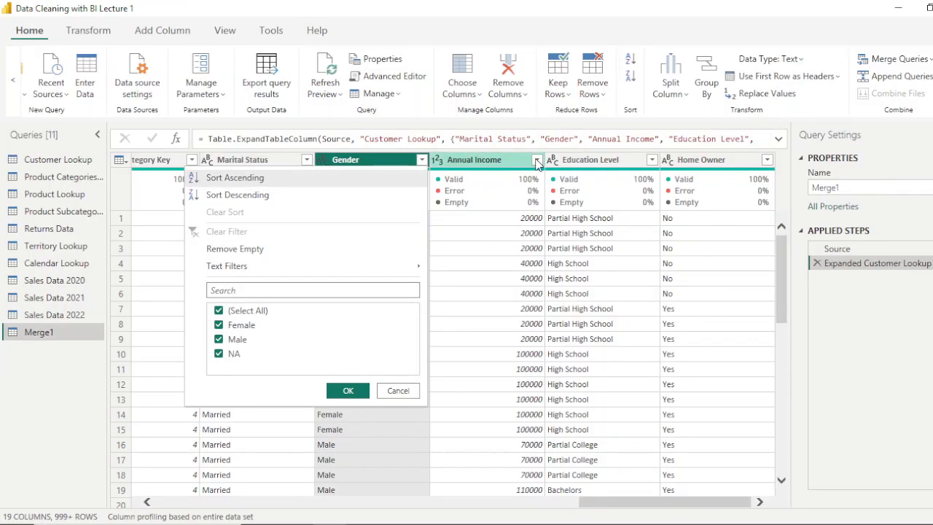
- Load and look through the full list of Annual Income values without applying a filter
click(538, 160)
scroll(437, 363, down, 1)
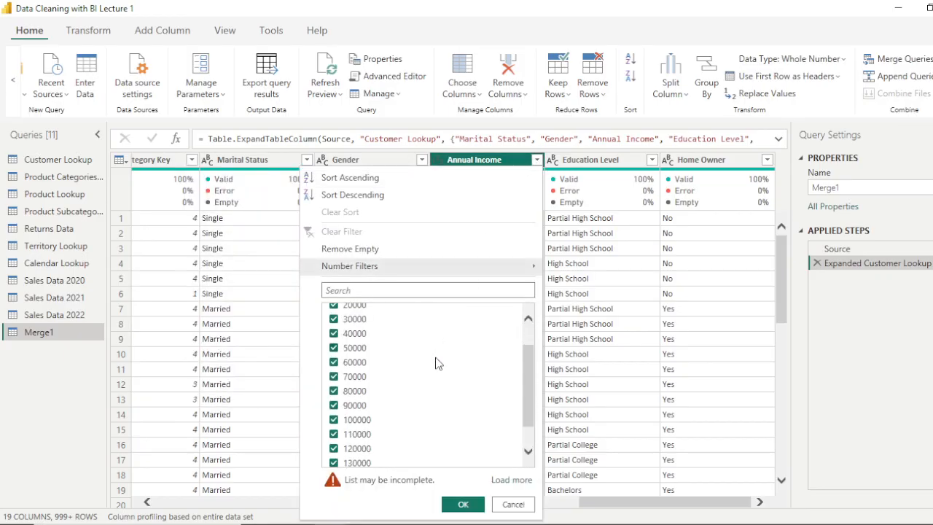
scroll(437, 365, down, 1)
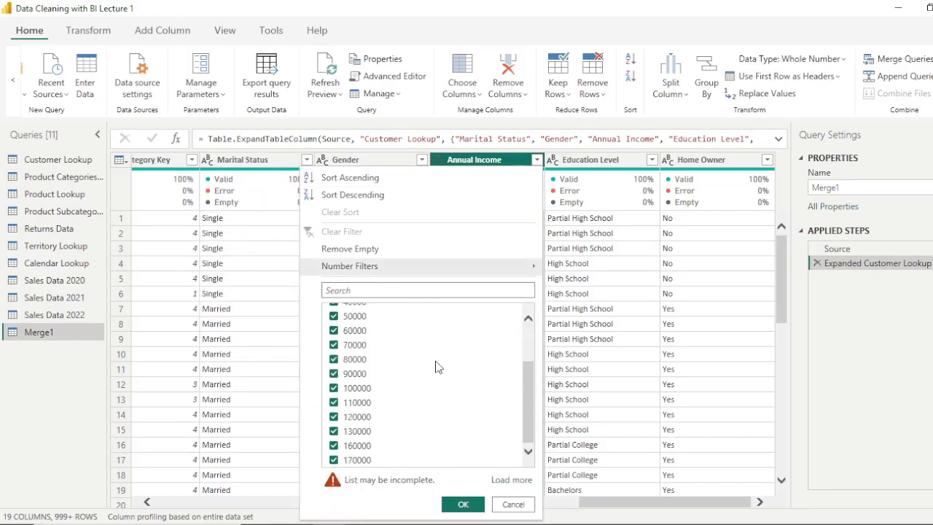
click(512, 481)
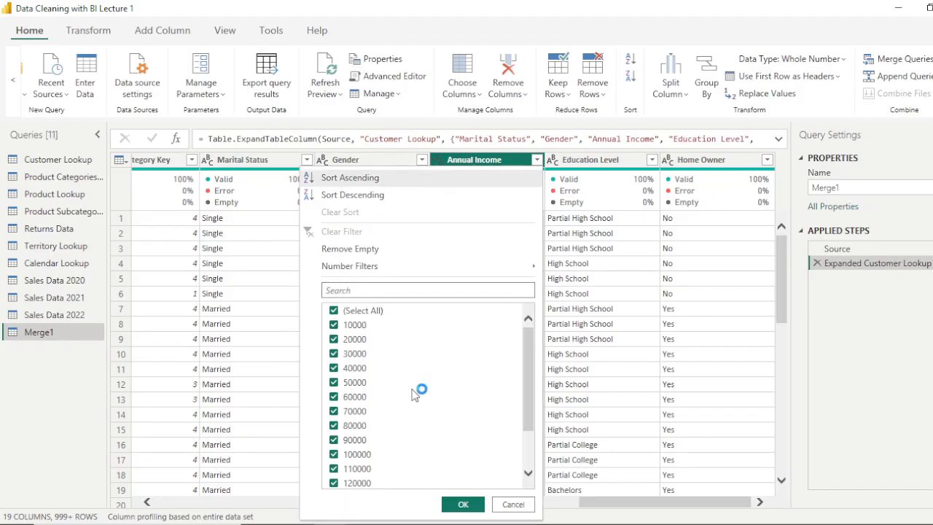
scroll(396, 401, down, 2)
scroll(396, 401, up, 2)
click(514, 505)
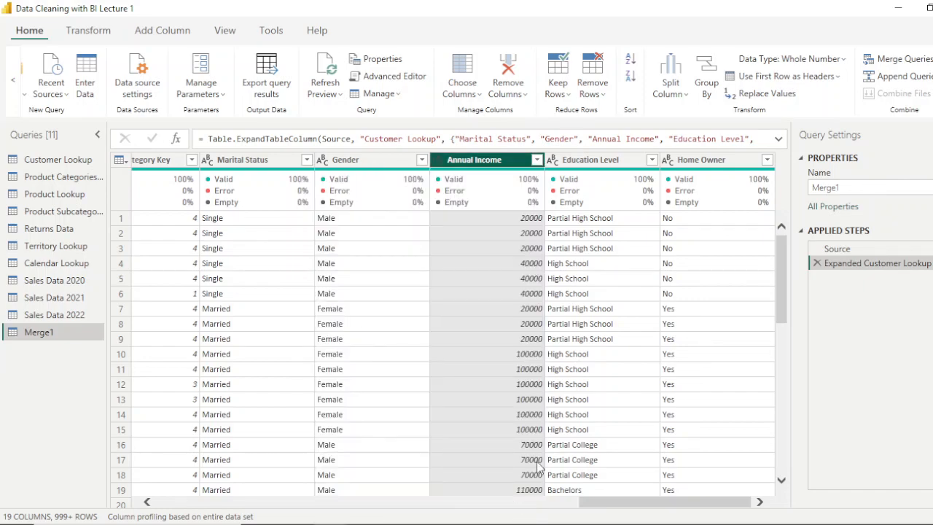
- Load and check the full list of Education Level values without applying a filter
click(652, 161)
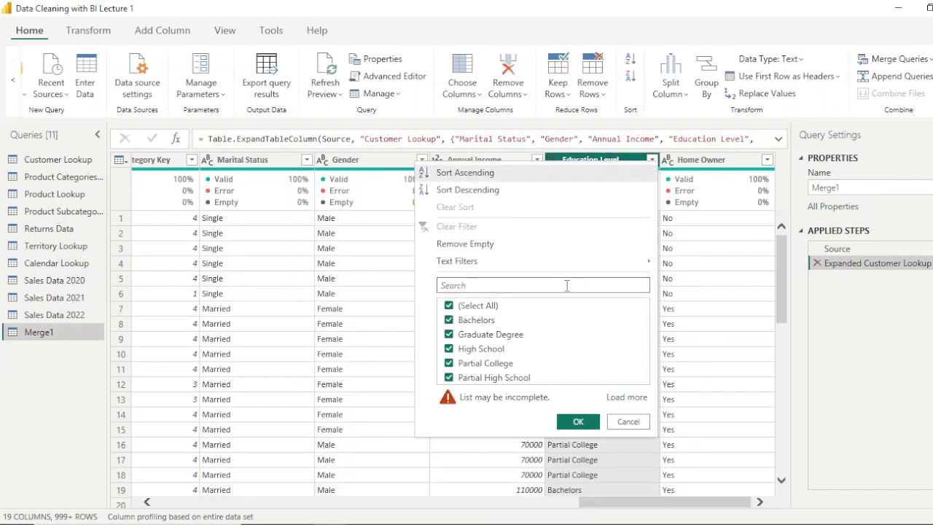
click(628, 398)
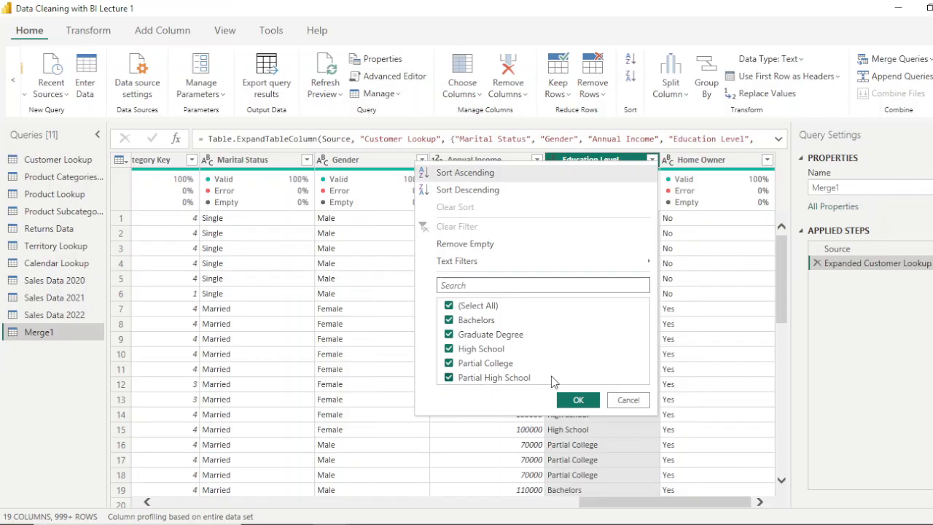
click(631, 400)
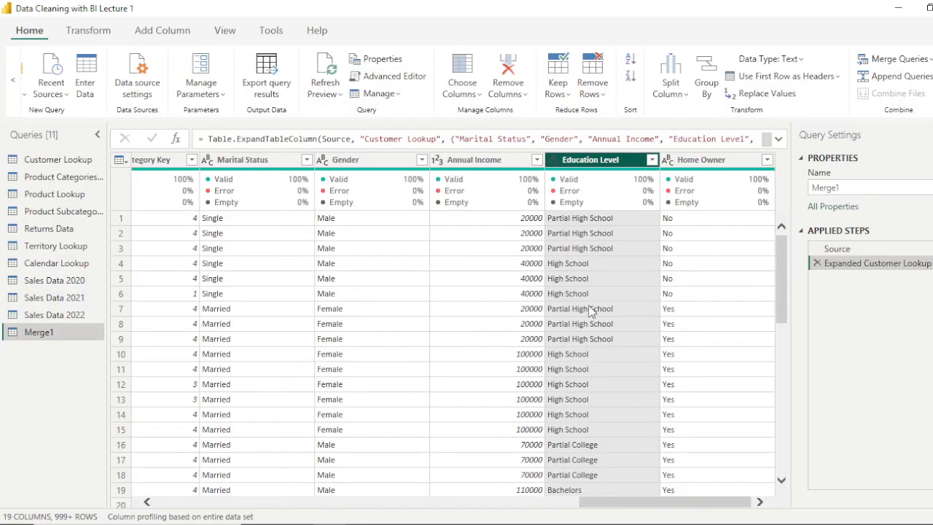
- Delete the Merge1 query
click(930, 59)
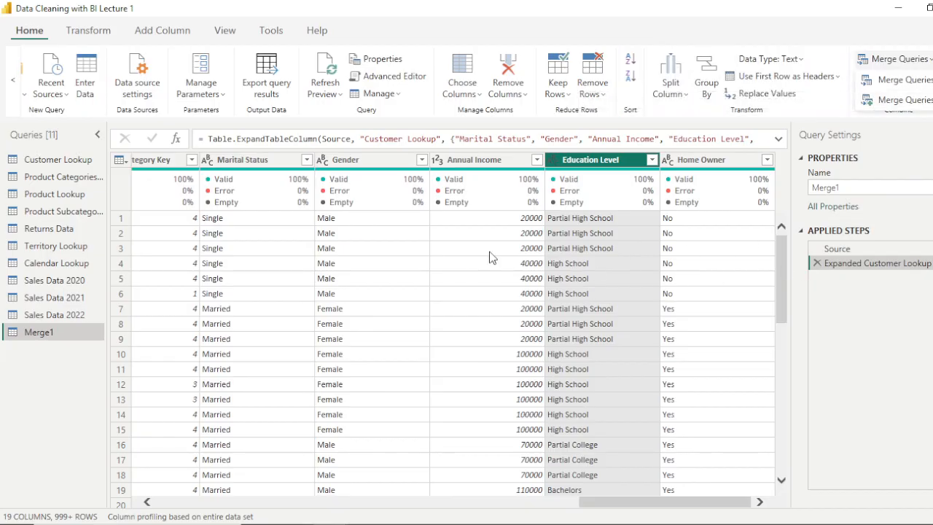
right_click(34, 333)
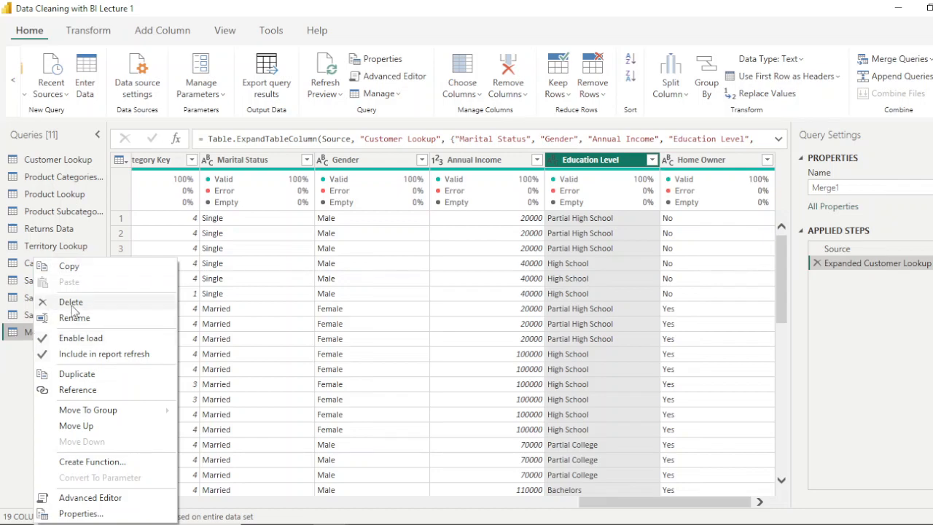
click(74, 307)
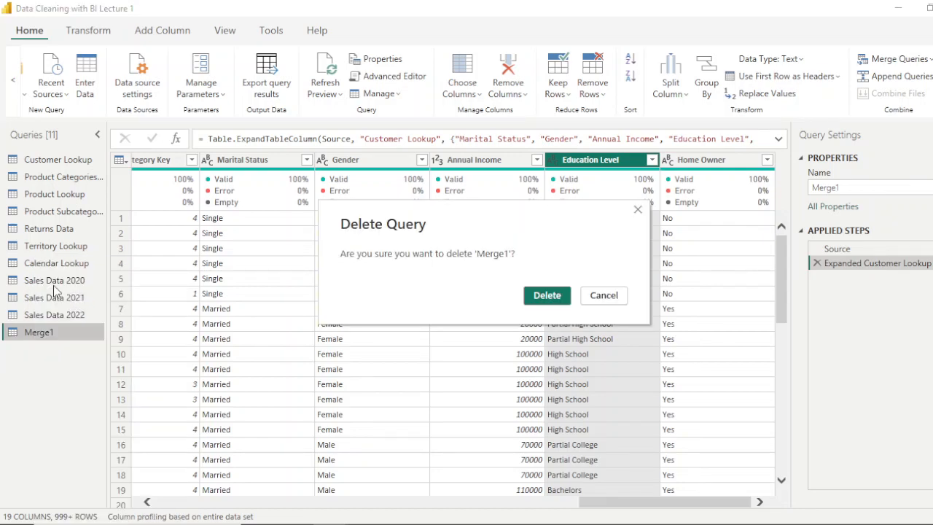
click(547, 296)
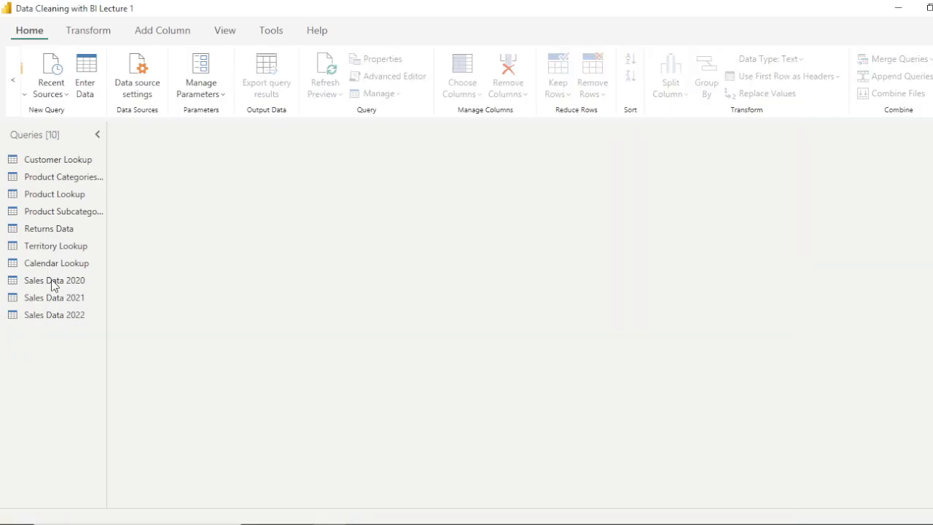
- Remove the Changed Type1 and Renamed Columns steps from the Sales Data 2020 query
click(52, 283)
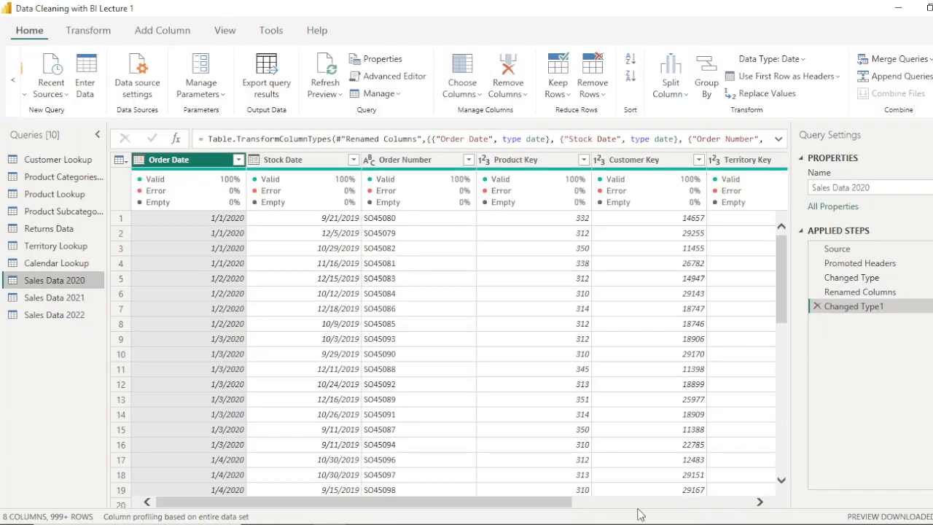
drag(559, 503, 769, 496)
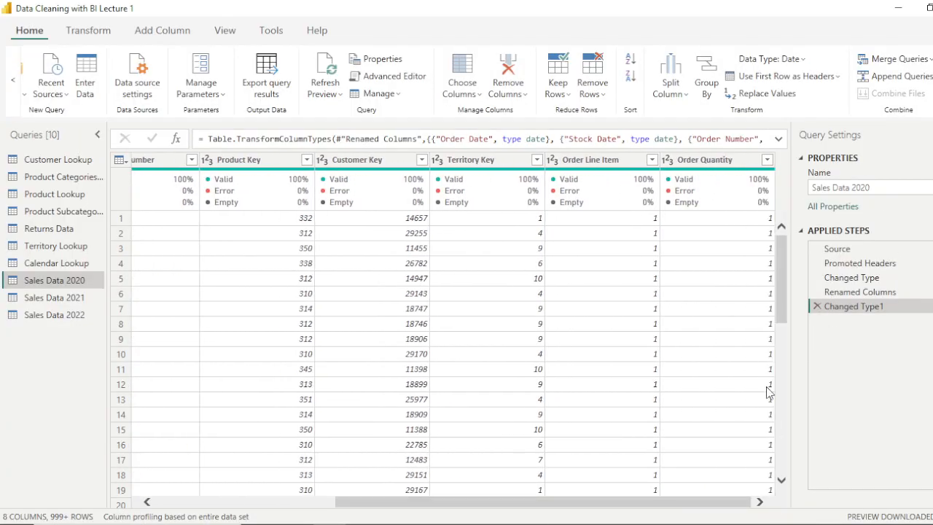
click(818, 304)
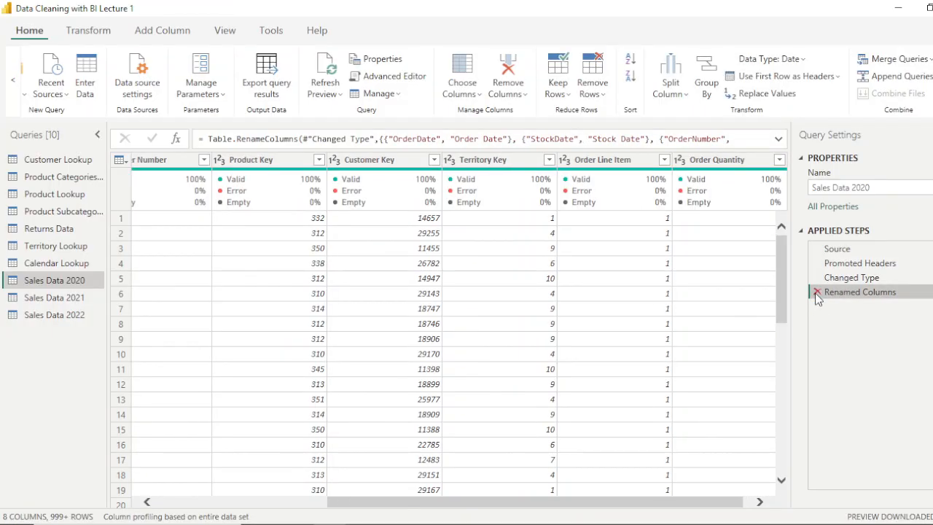
click(816, 292)
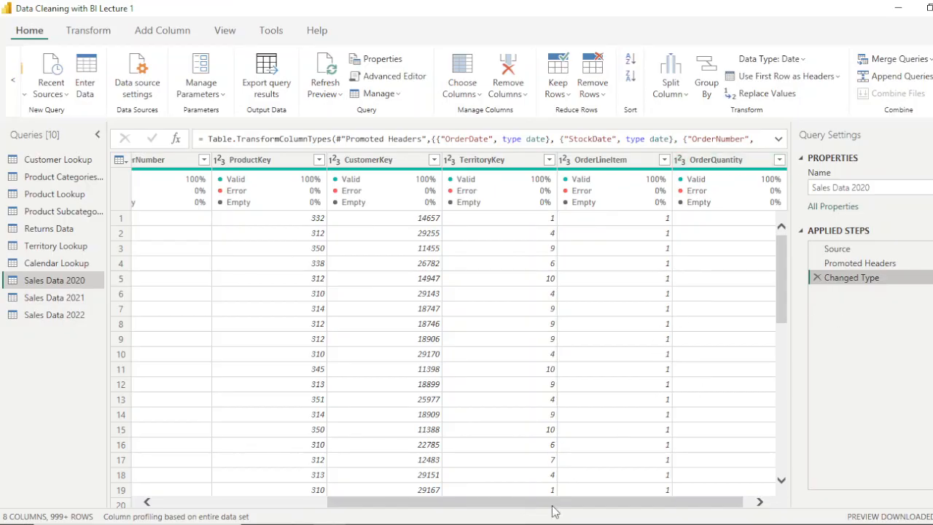
drag(552, 509, 327, 516)
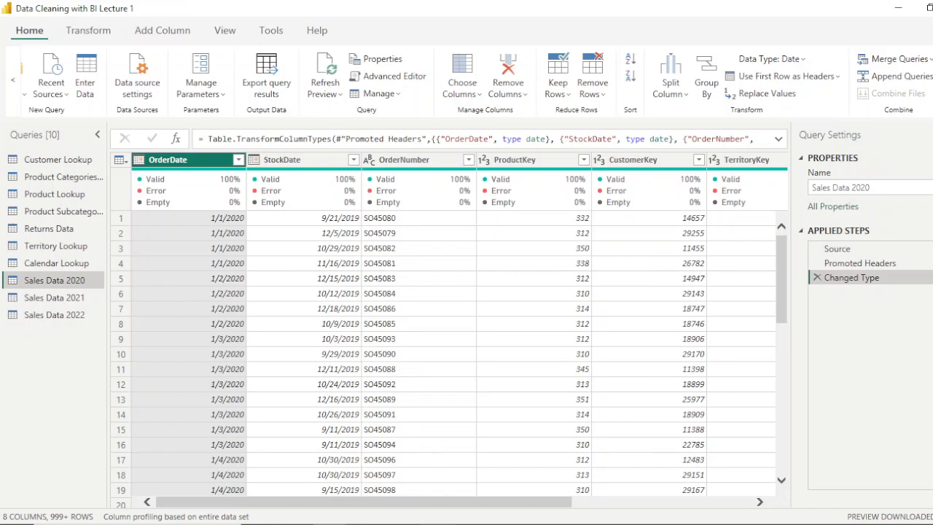
click(437, 524)
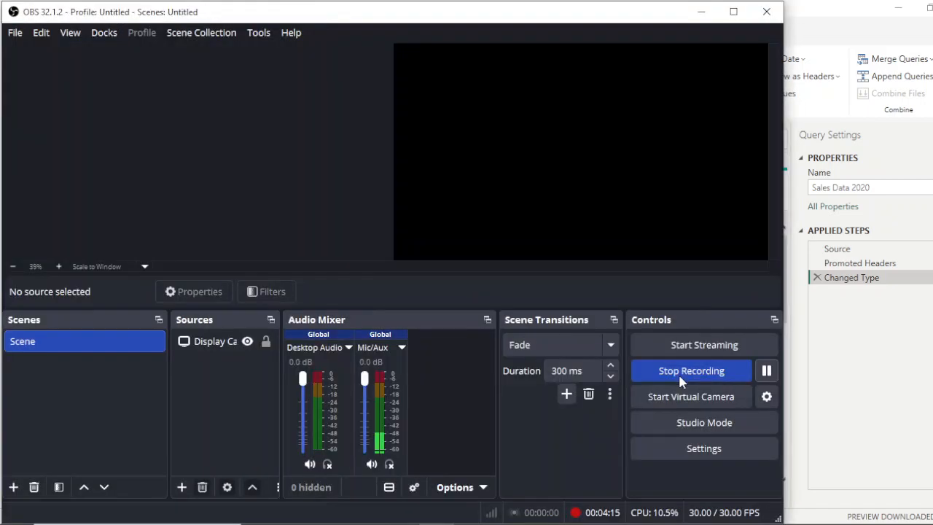
click(767, 371)
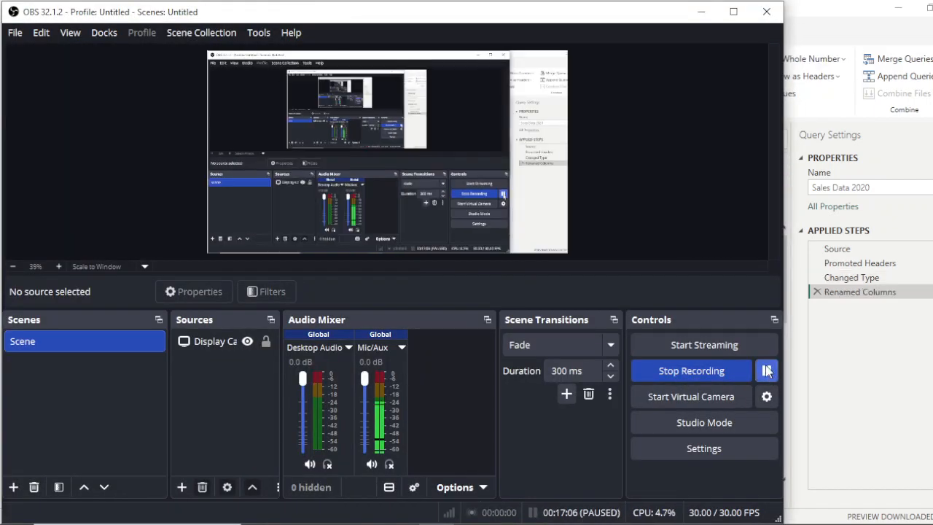
click(700, 11)
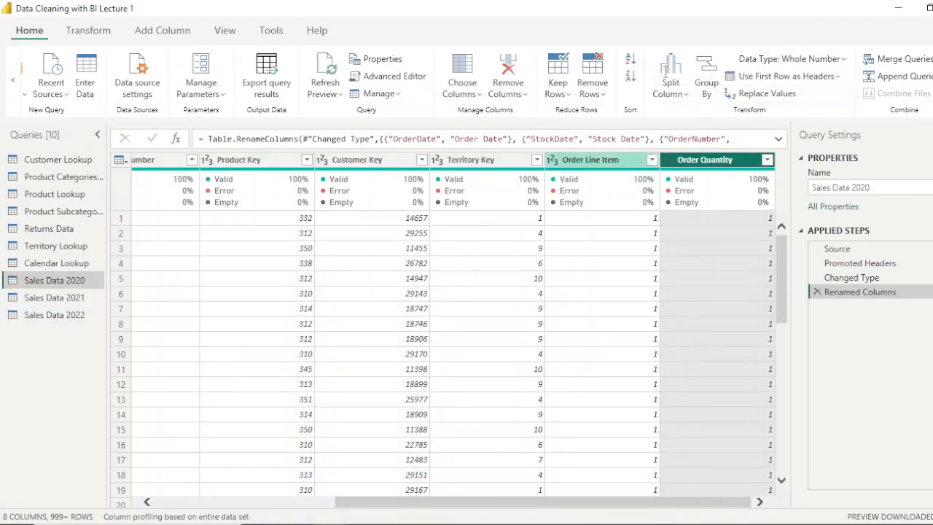
- Merge Customer Lookup into the Sales Data 2020 query itself, matching on Customer Key with a Left Outer join
click(902, 61)
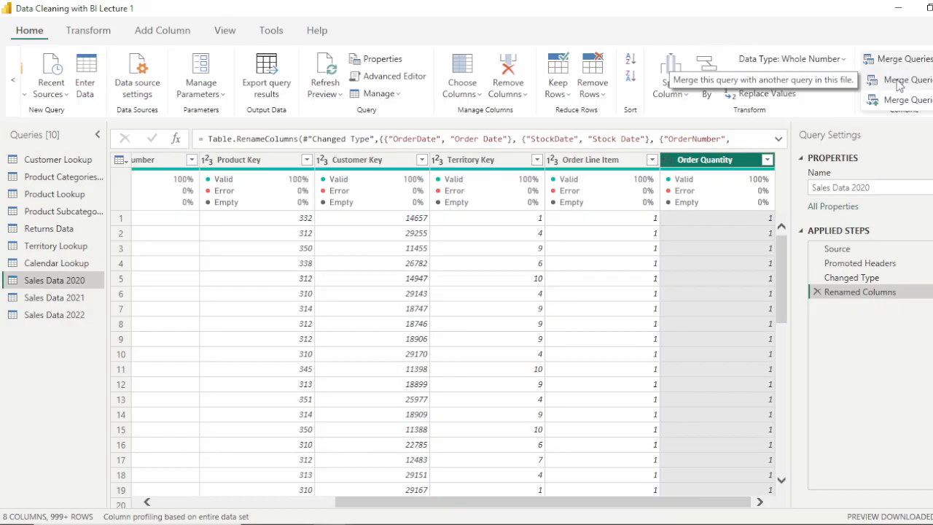
click(900, 85)
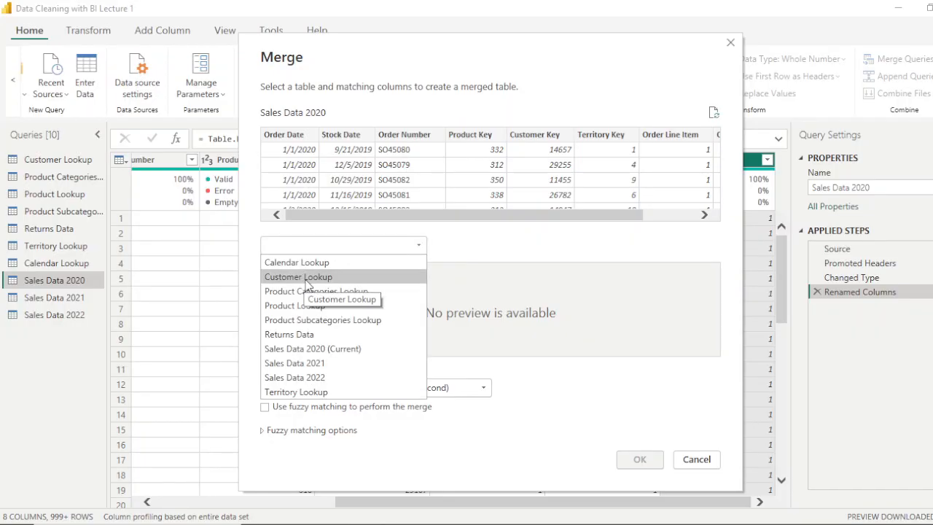
click(306, 279)
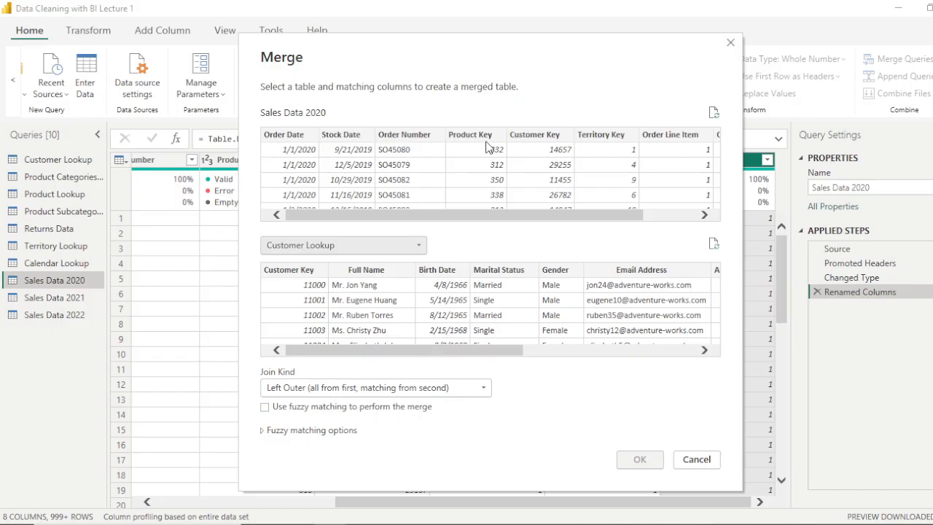
click(554, 140)
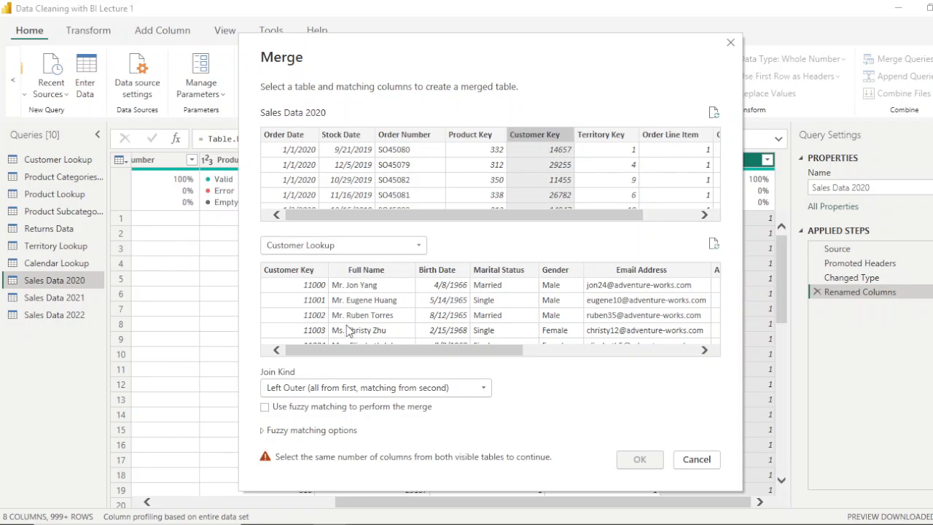
click(297, 276)
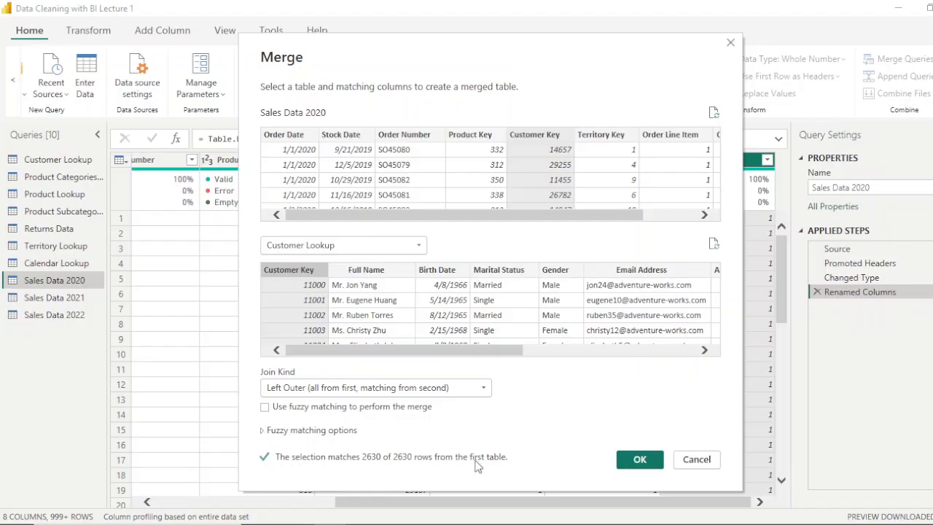
click(640, 460)
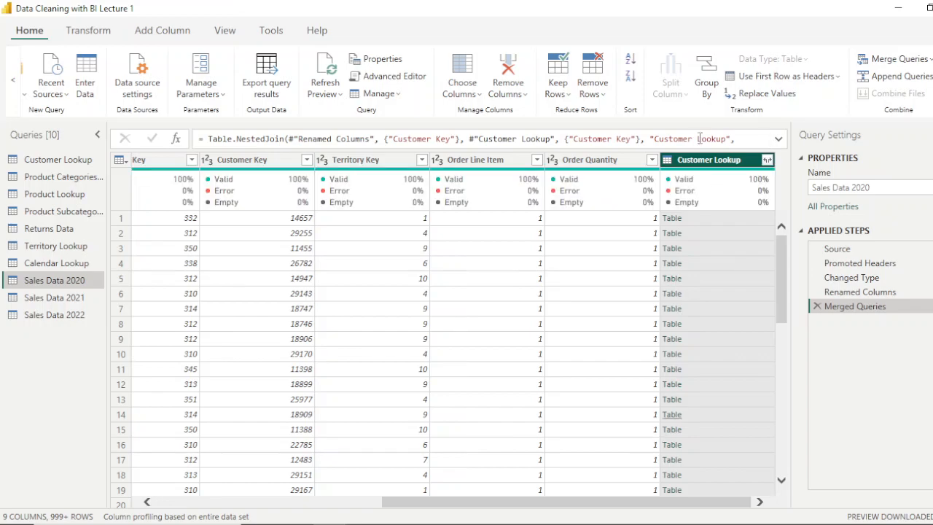
- Expand the Customer Lookup column in Sales Data 2020 to only Gender, Annual Income, Education Level and Home Owner, without the original column name prefix
click(768, 160)
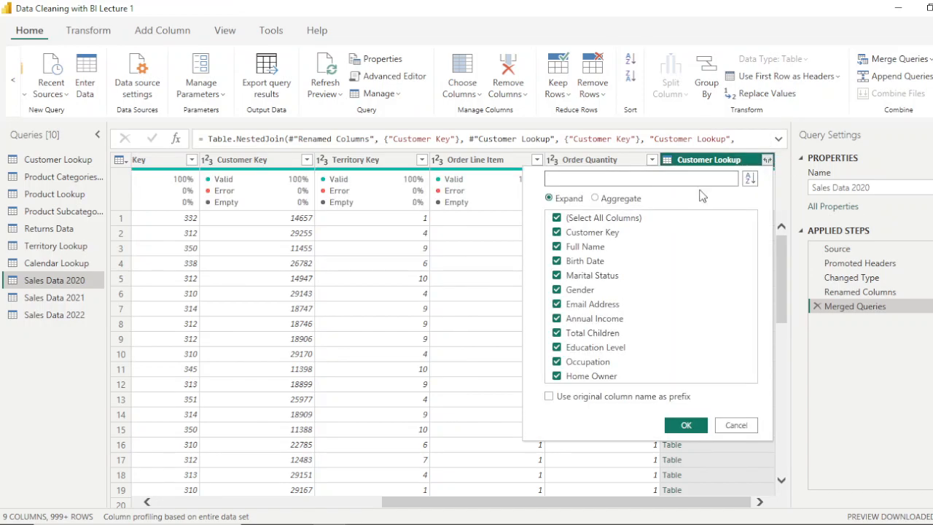
click(557, 218)
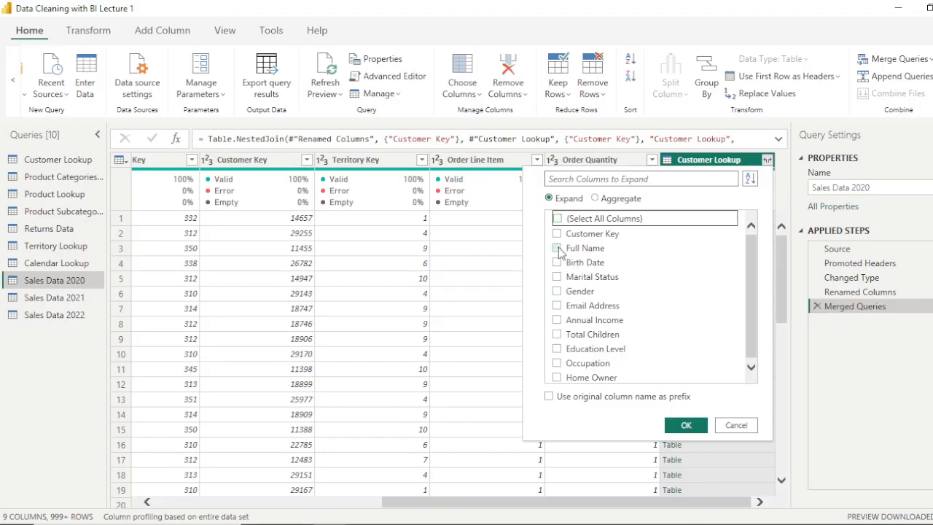
click(557, 292)
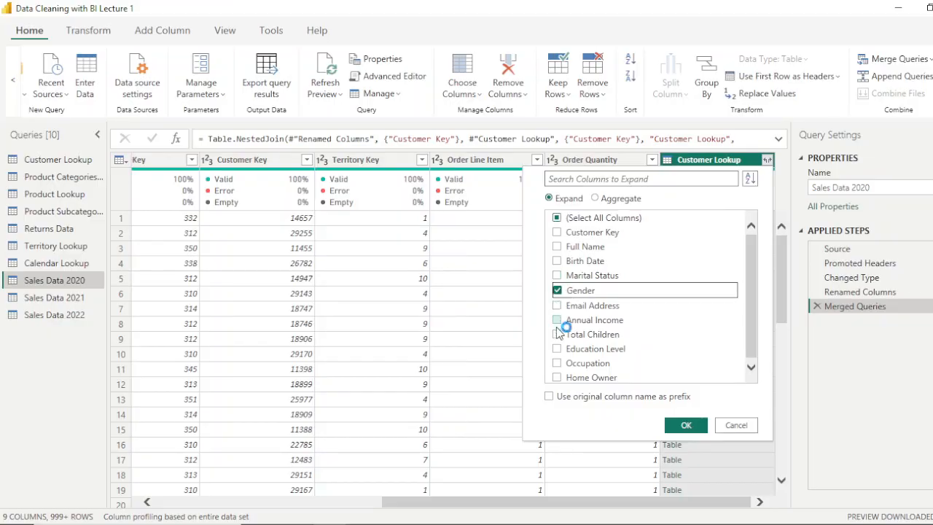
click(558, 320)
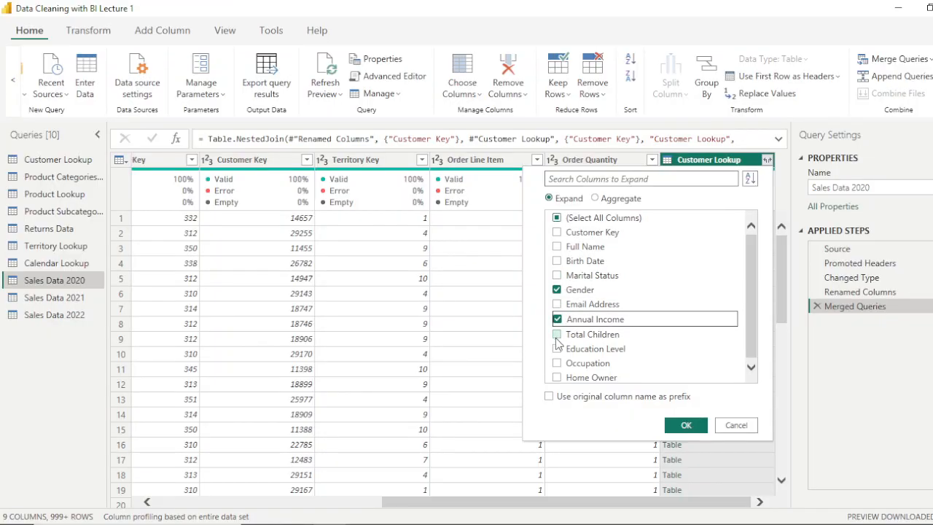
click(557, 349)
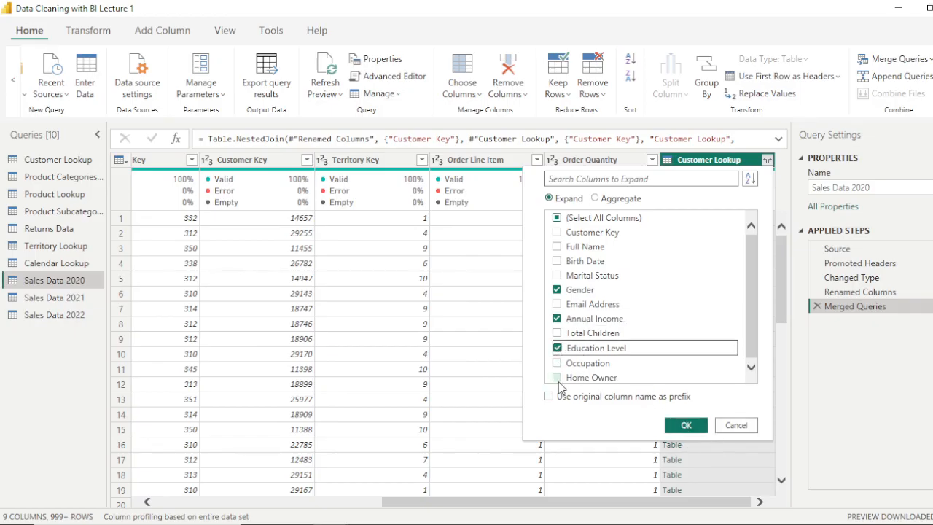
click(558, 378)
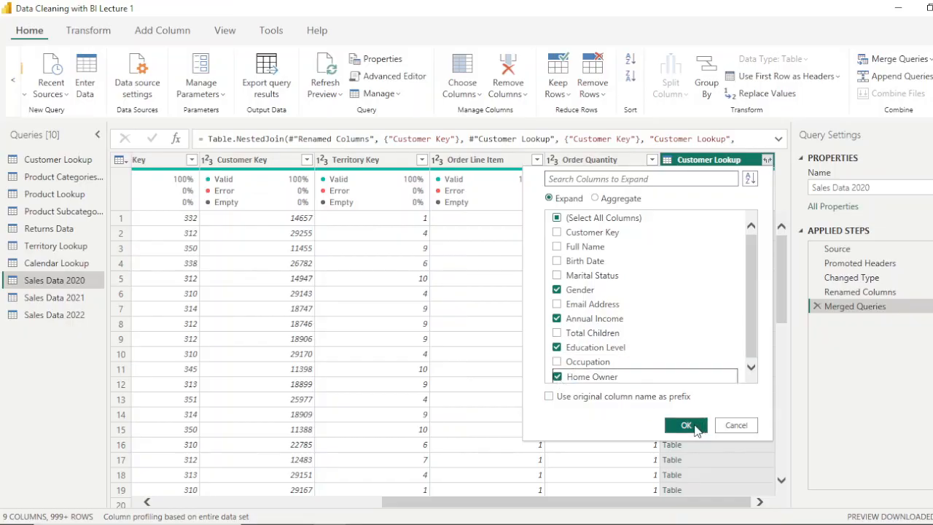
click(695, 428)
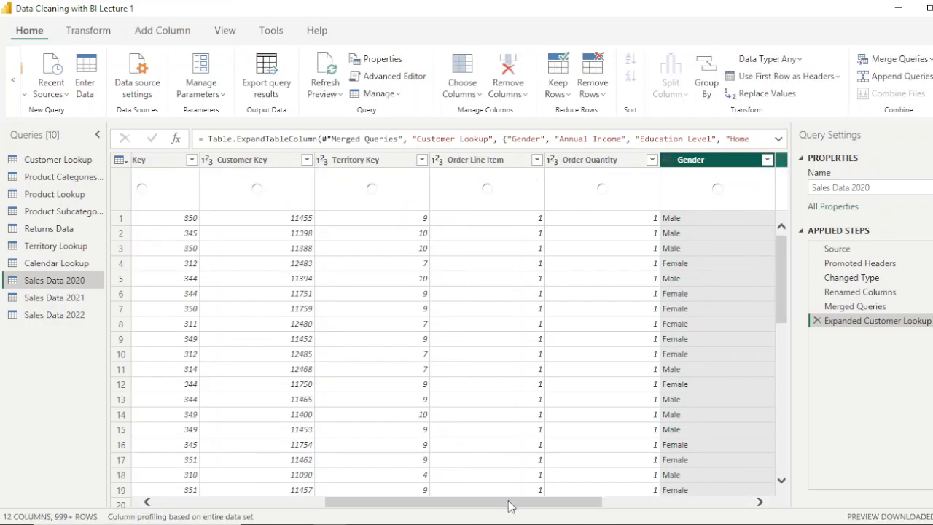
- Load the full list of Annual Income values in Sales Data 2020 and apply the filter with all values selected
drag(501, 501, 672, 504)
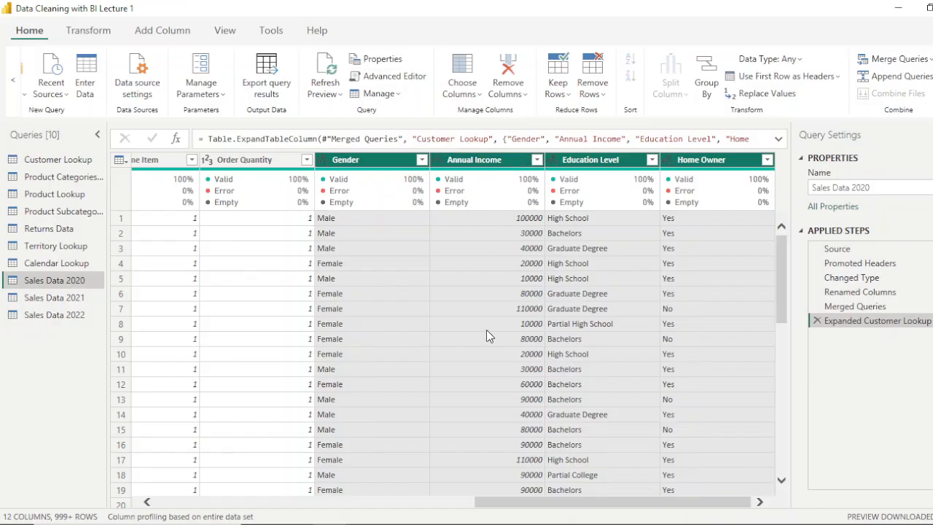
click(538, 160)
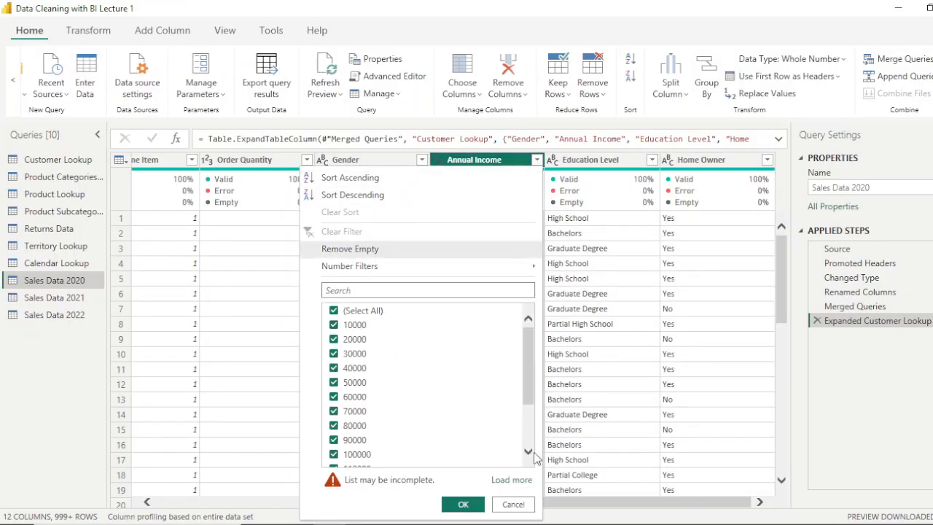
click(514, 481)
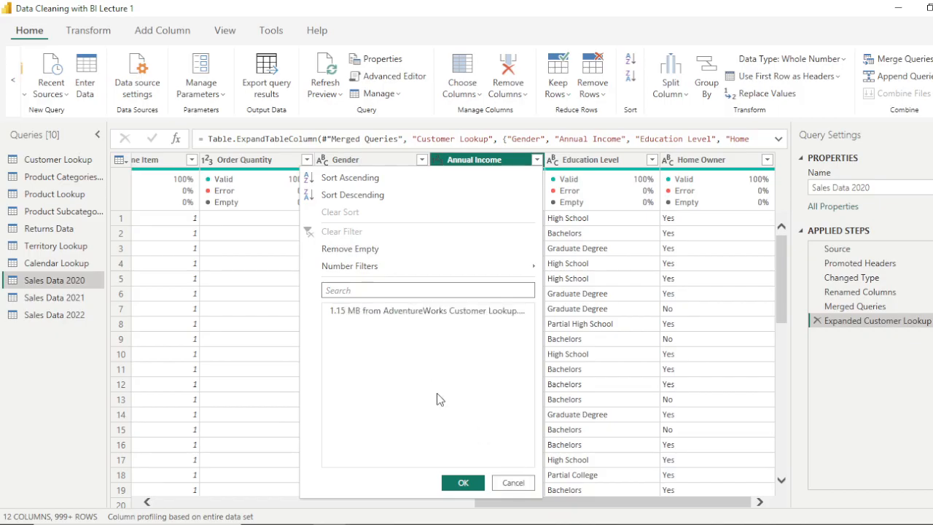
scroll(405, 435, down, 2)
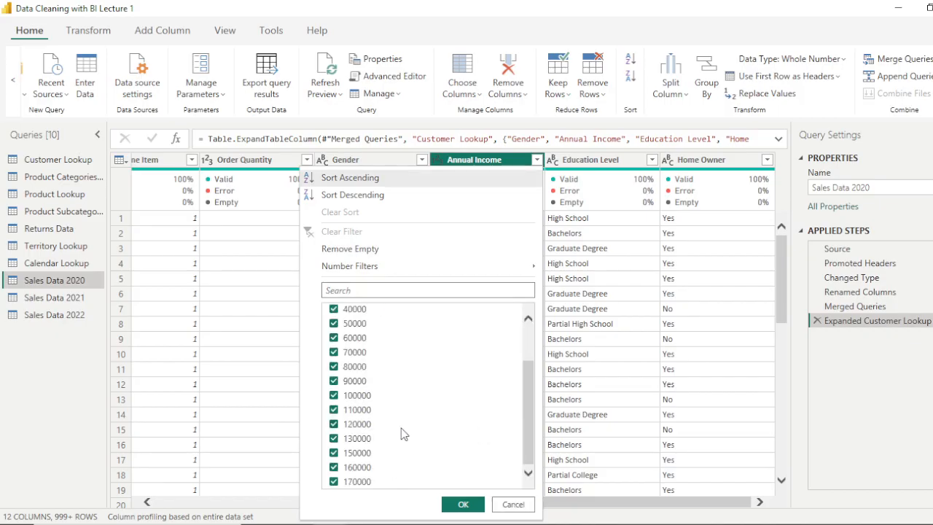
click(463, 505)
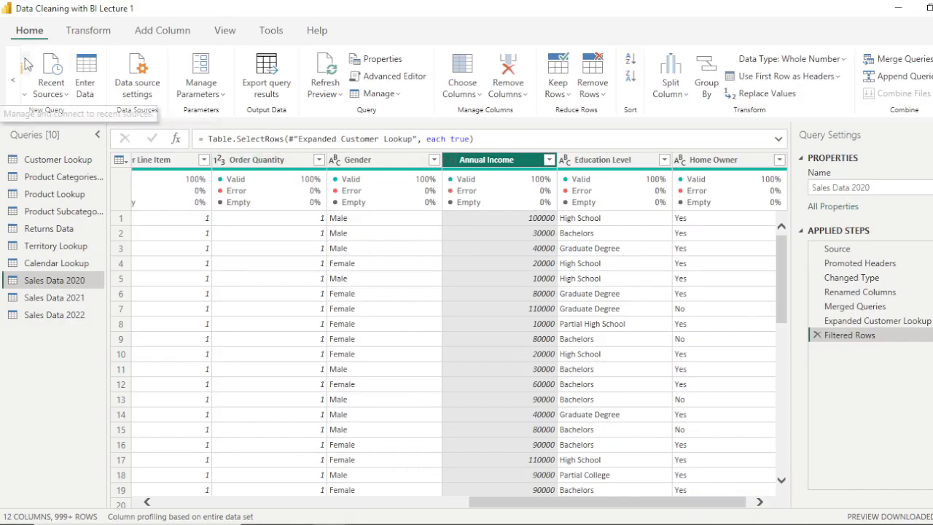
click(15, 86)
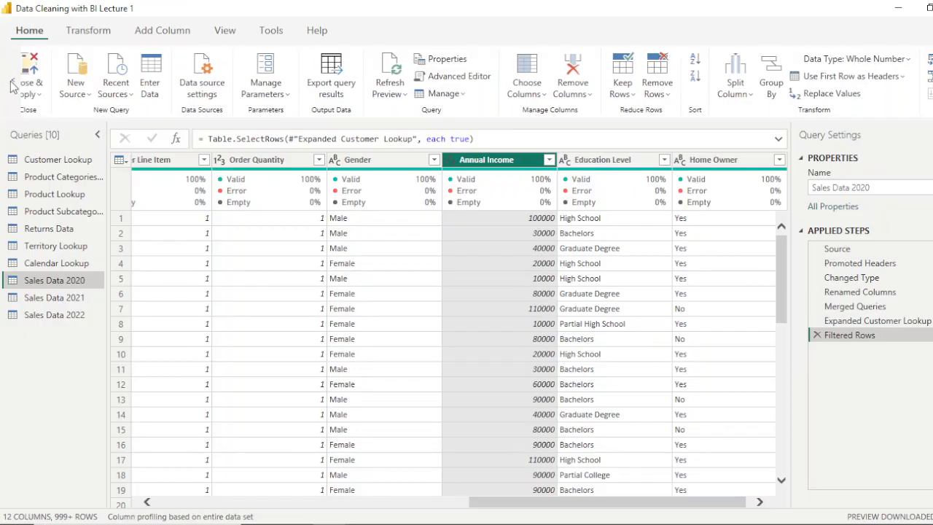
click(94, 32)
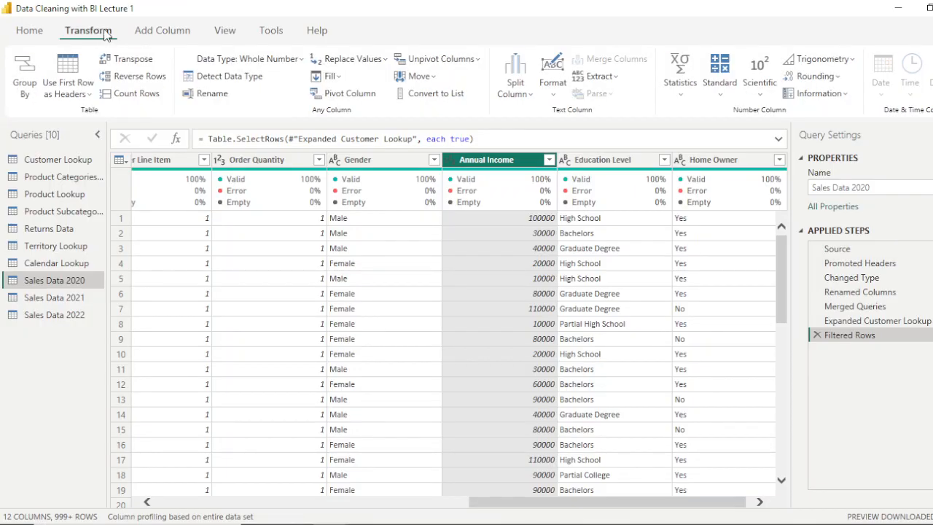
- Start a new conditional column in Sales Data 2020 and name it Income Band
click(159, 36)
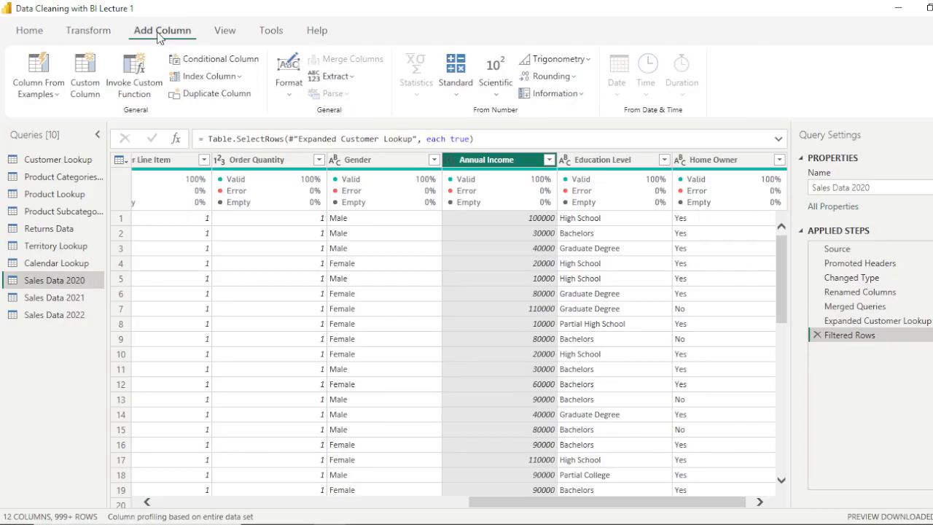
click(205, 63)
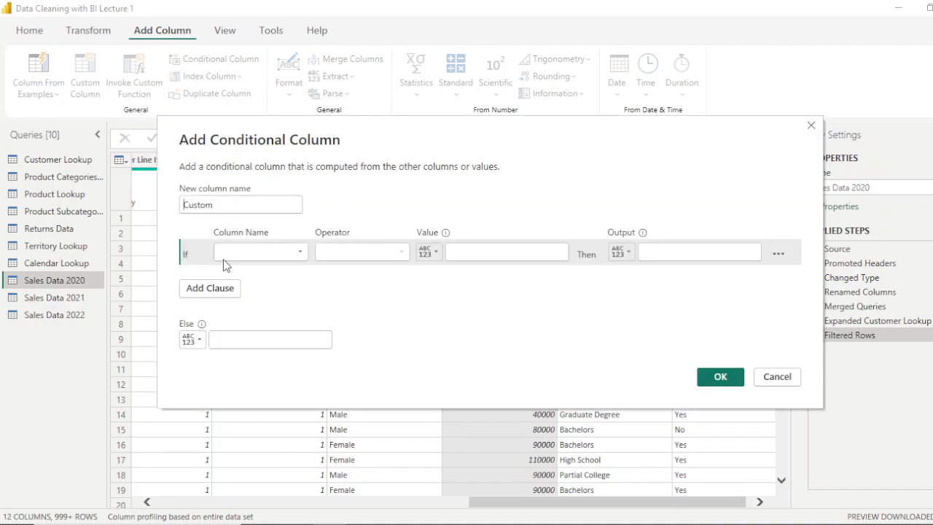
click(226, 205)
drag(227, 205, 115, 212)
key(BackSpace)
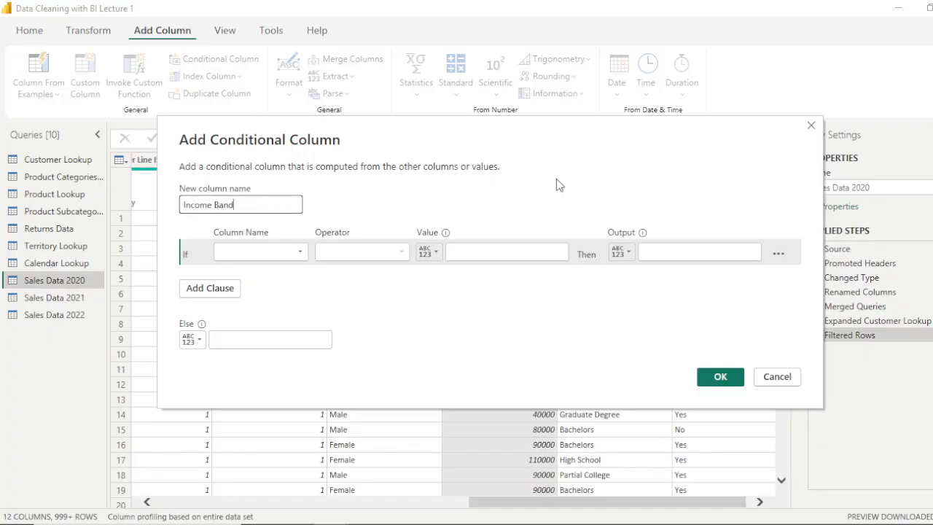
text(Income Band)
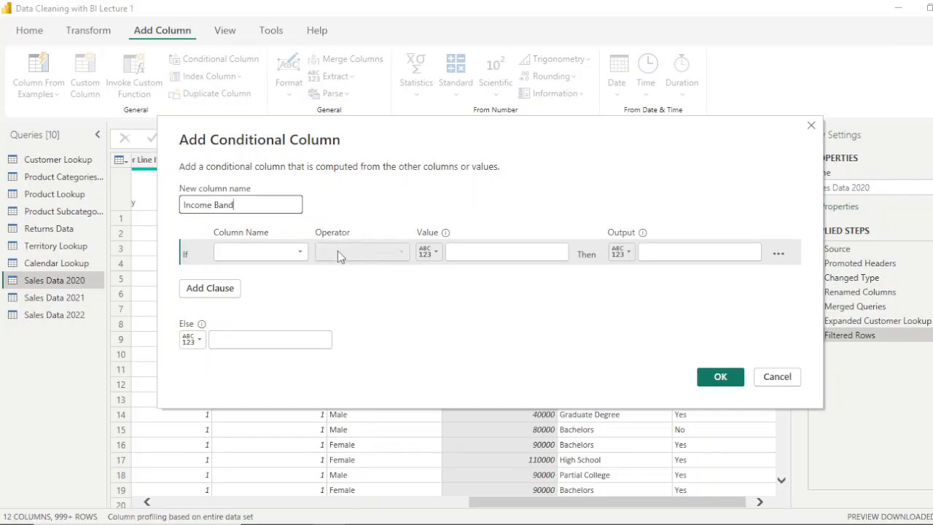
- Define the first Income Band condition so Annual Income less than or equal to 30000 outputs Poor
click(298, 255)
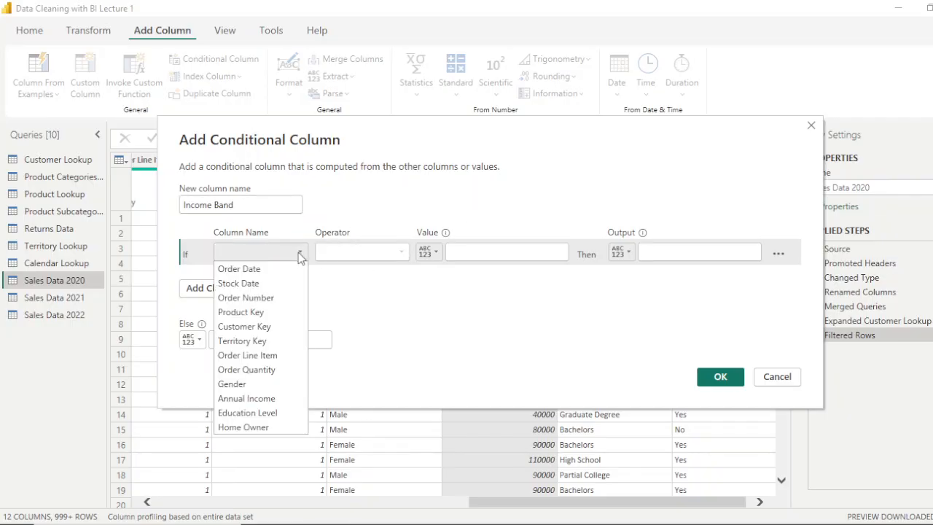
click(261, 400)
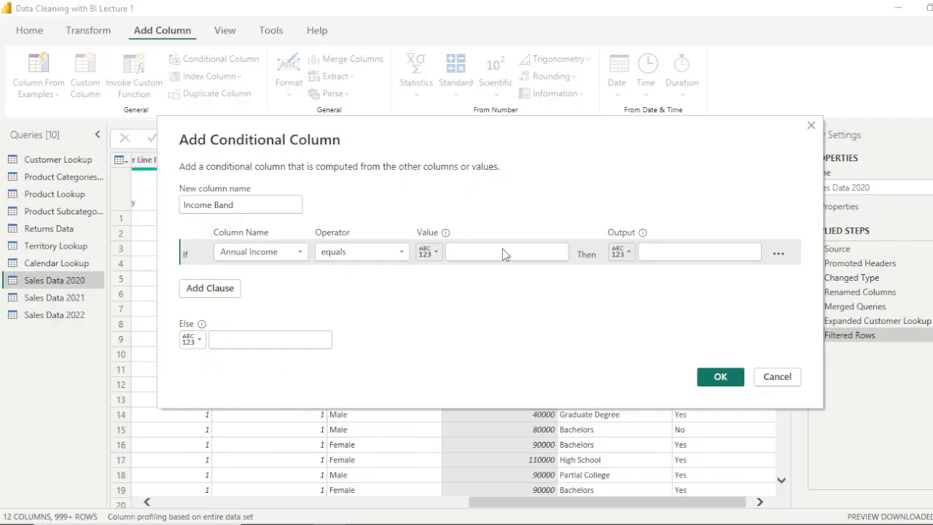
click(401, 252)
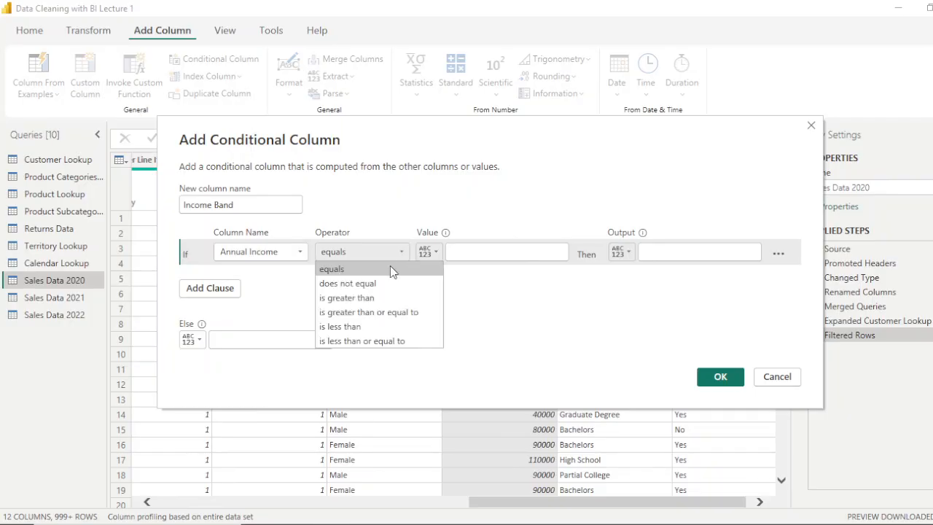
click(375, 341)
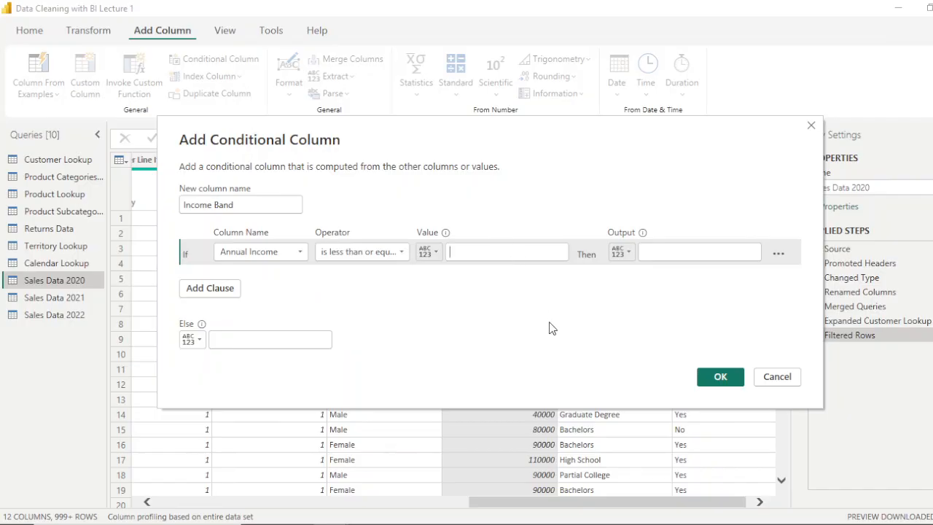
text(30000)
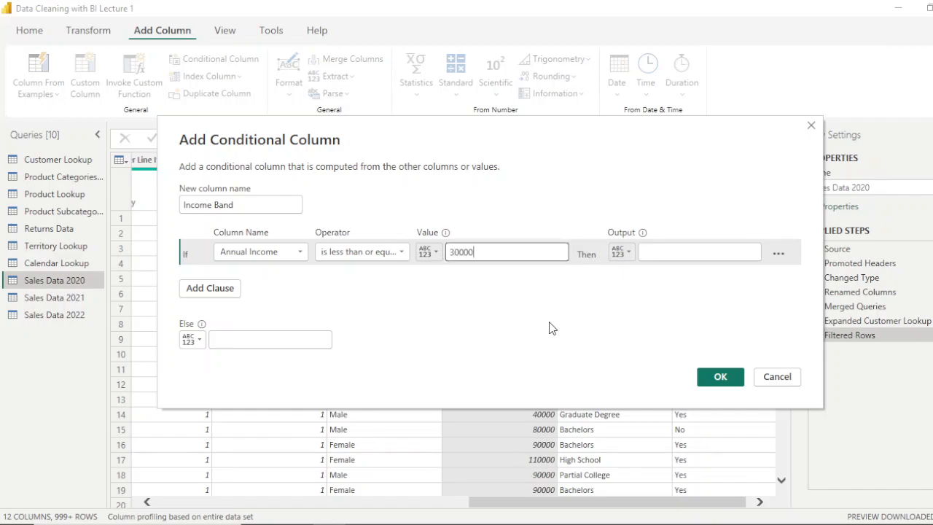
click(664, 252)
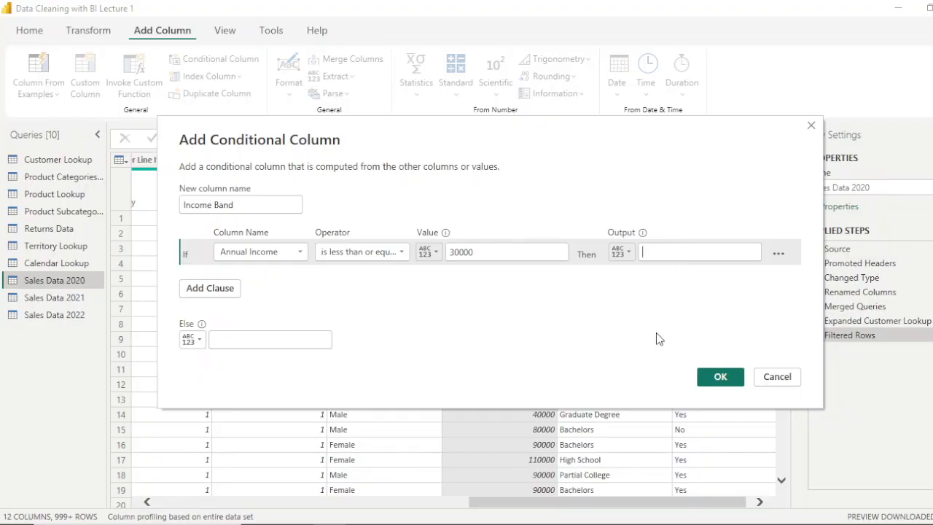
text(Poor)
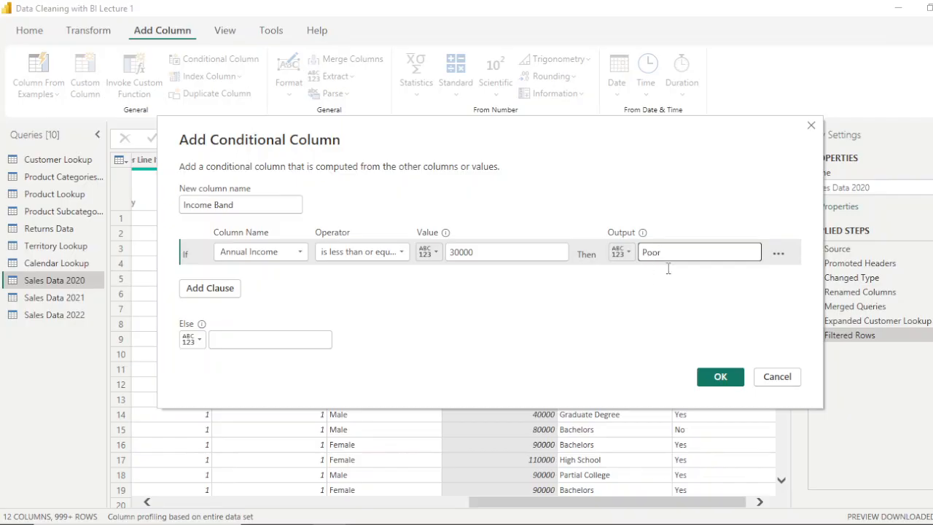
- Add a second Income Band clause so Annual Income less than or equal to 75000 outputs Middle
click(221, 293)
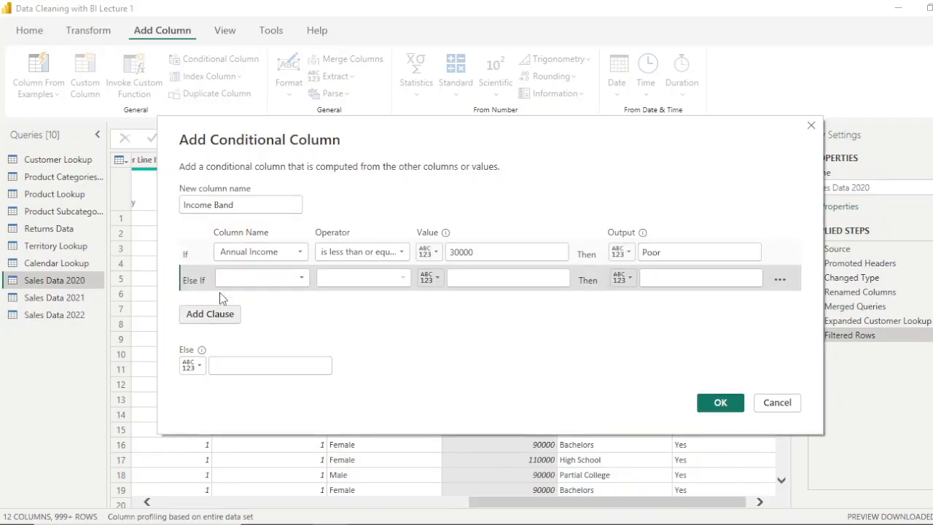
click(293, 282)
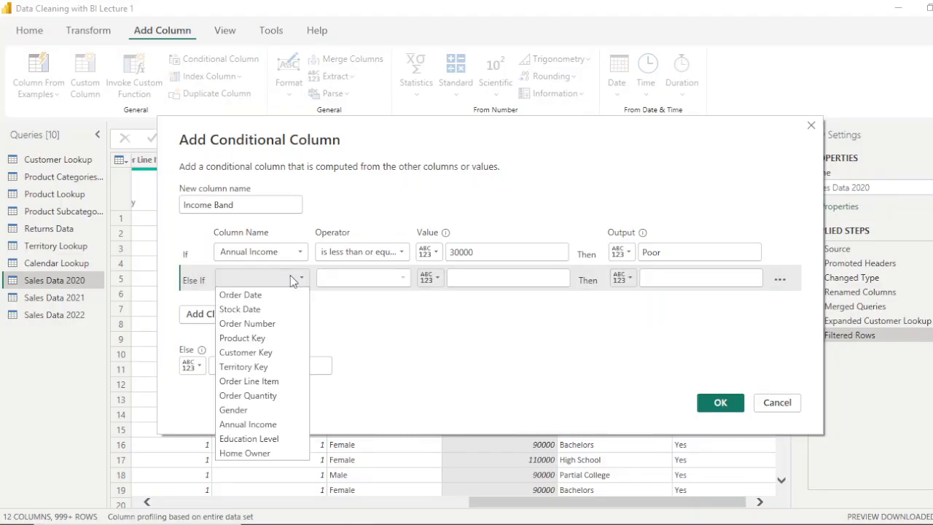
click(249, 424)
click(400, 281)
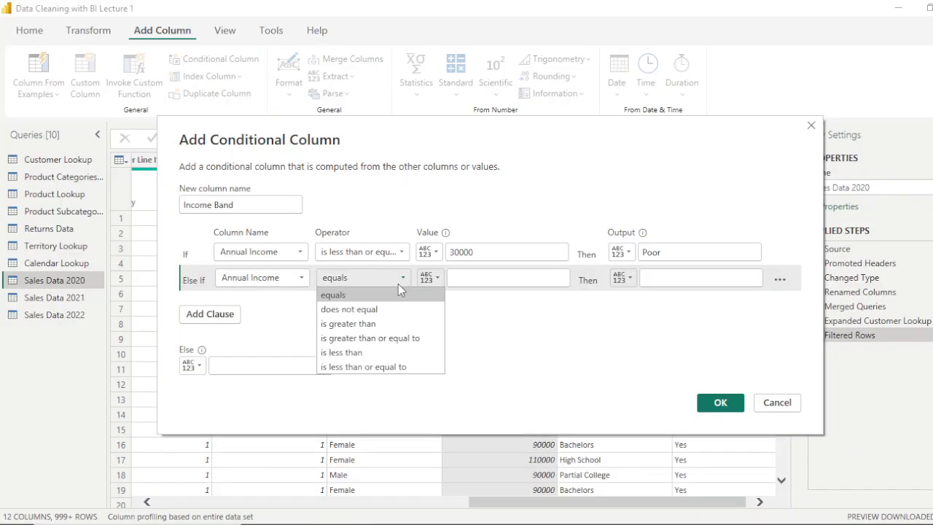
click(373, 367)
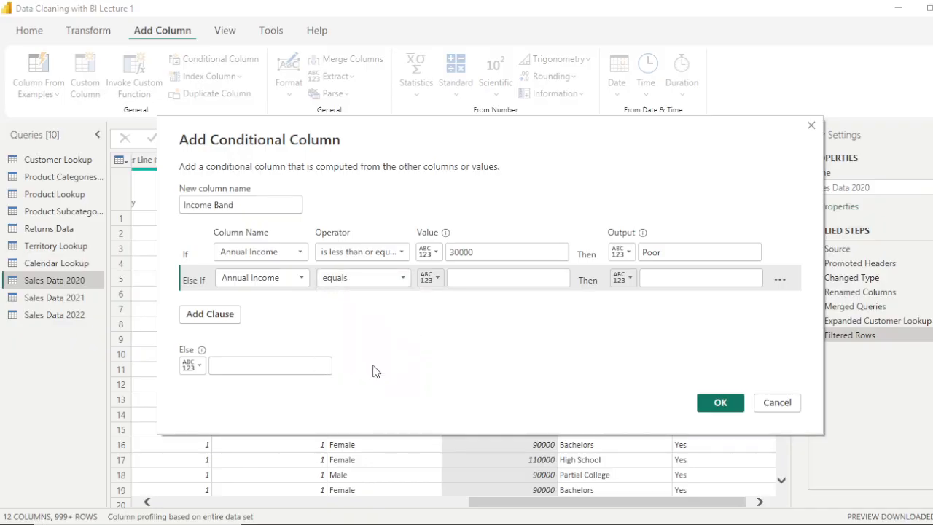
click(502, 282)
text(75)
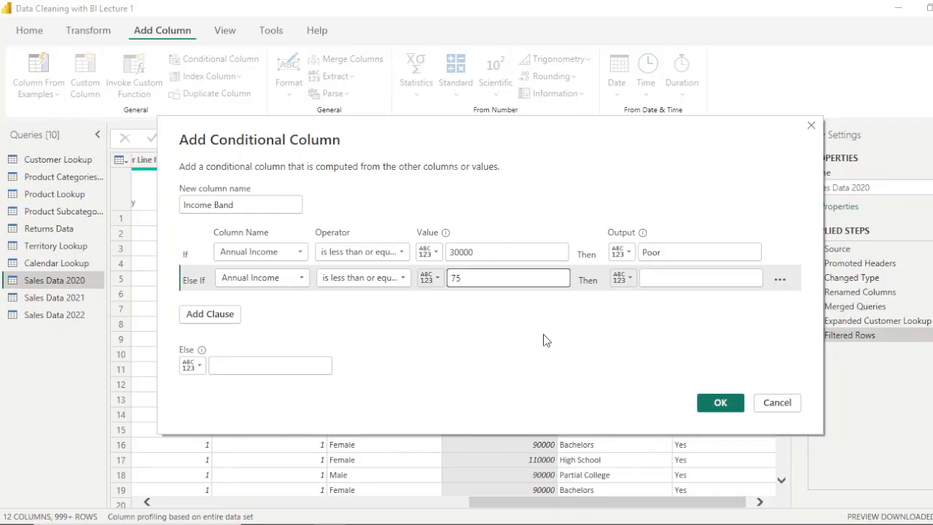
text(000)
click(667, 277)
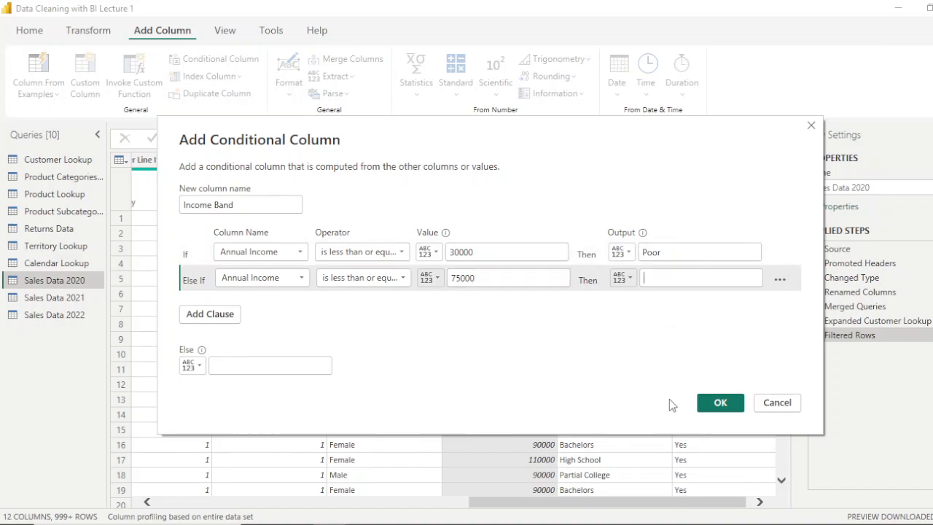
text(Middle)
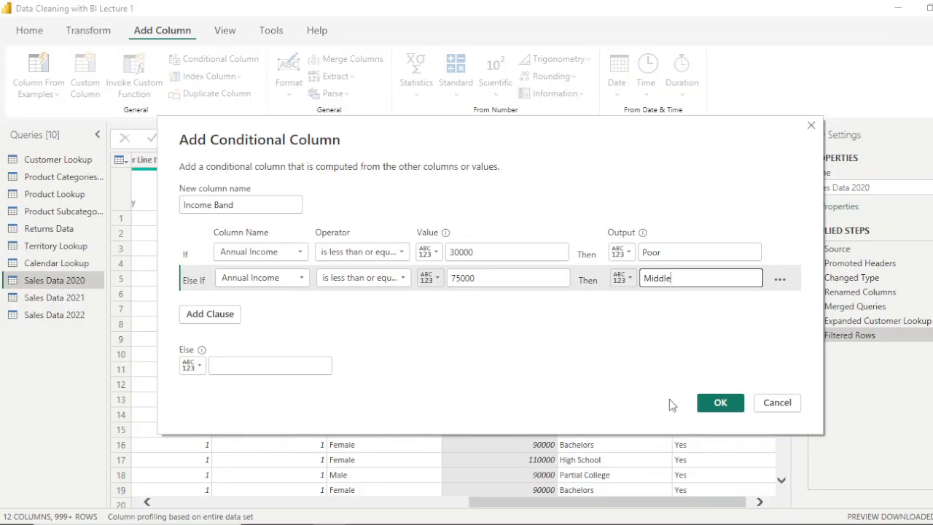
- Add a third Income Band clause so Annual Income less than or equal to 120000 outputs Upper
click(211, 317)
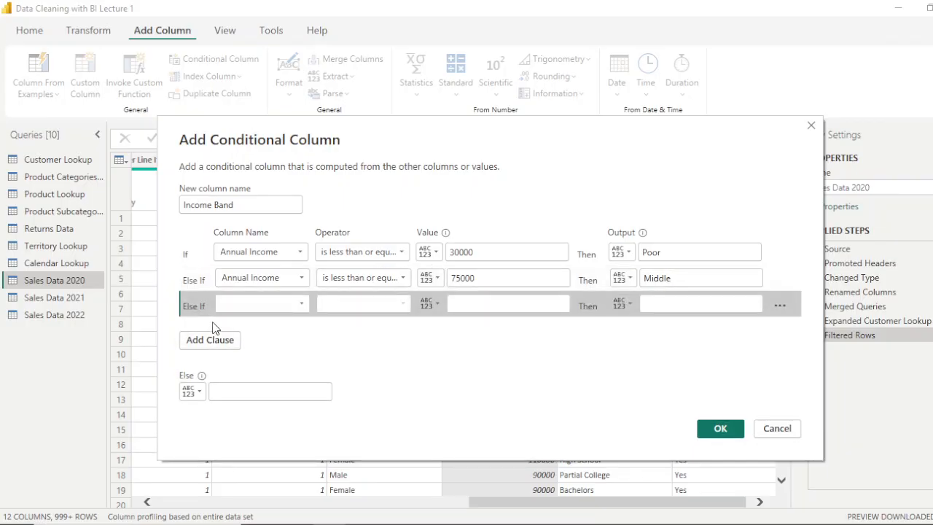
click(301, 305)
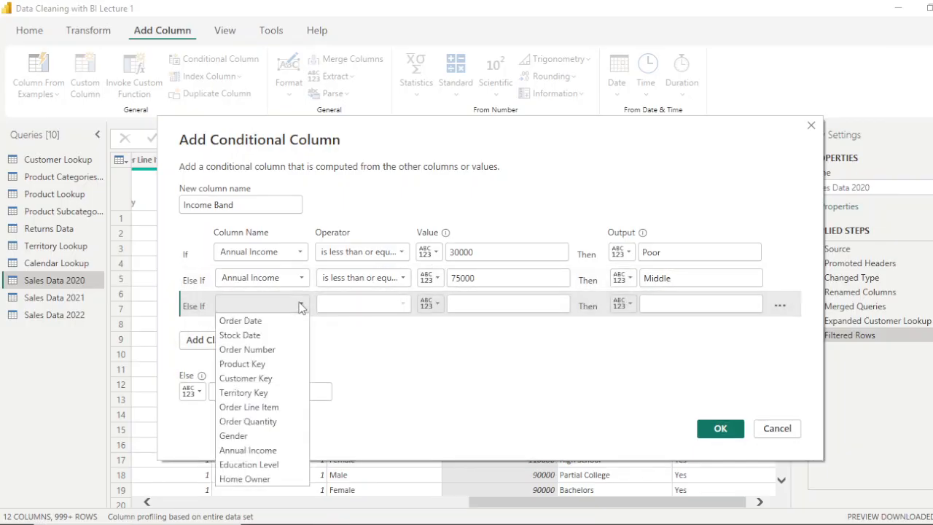
click(263, 453)
click(399, 306)
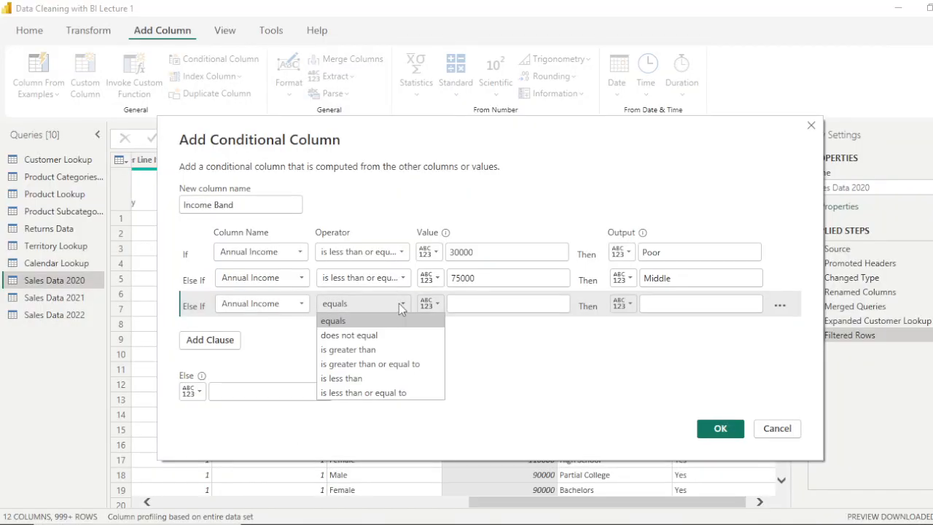
click(392, 392)
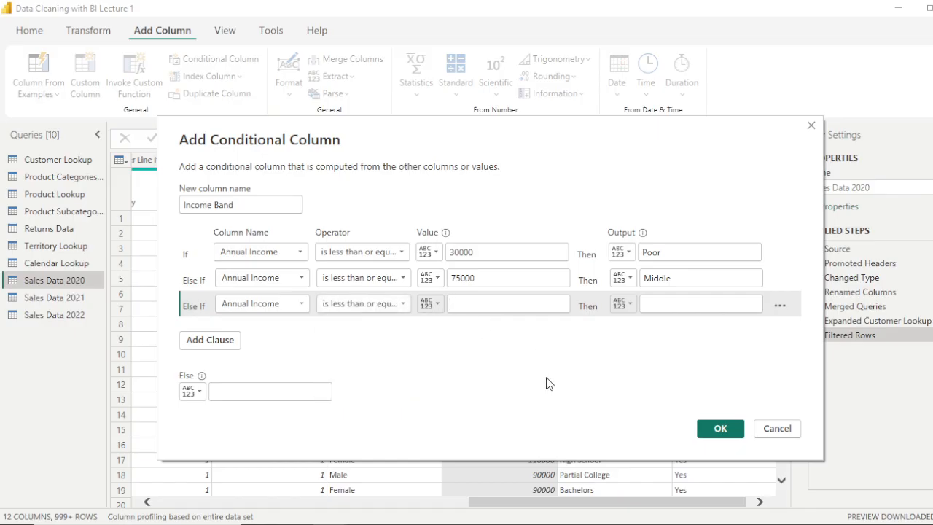
text(12)
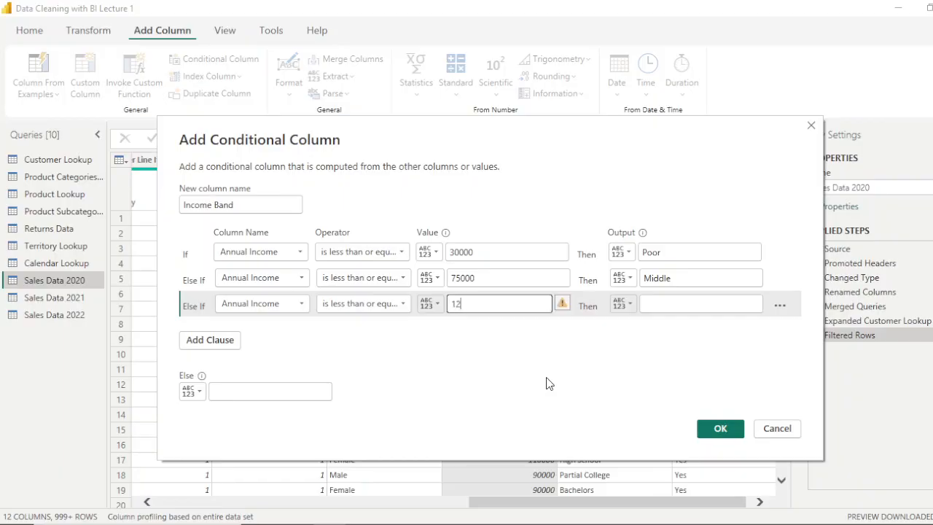
text(0000)
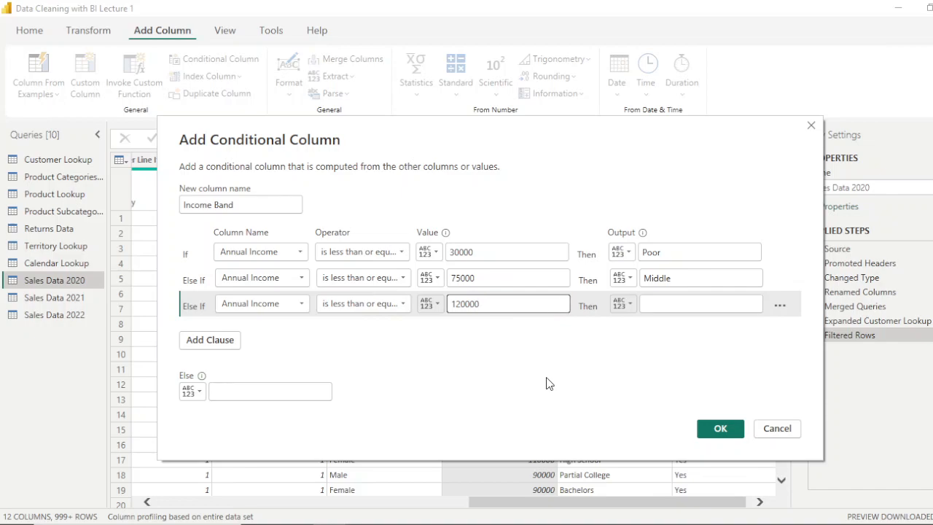
click(693, 304)
text(Upper)
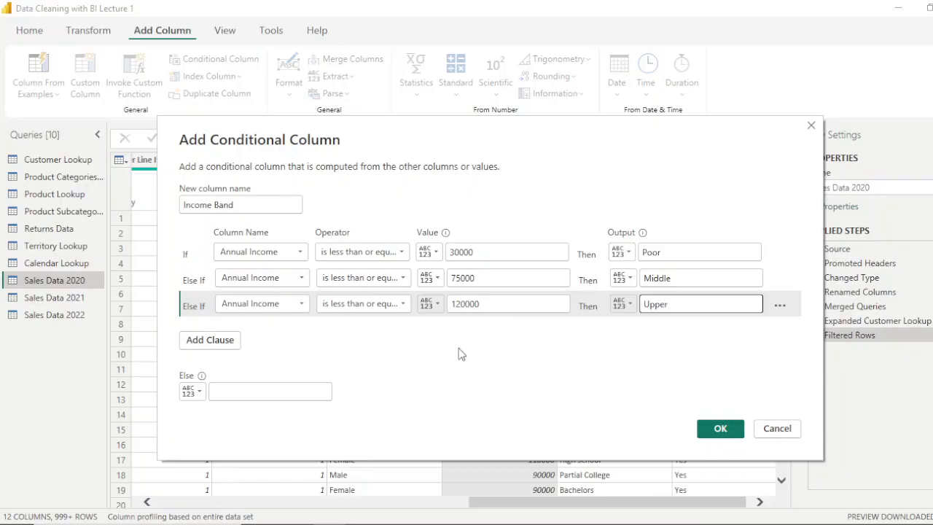
- Set the Else output of Income Band to Elite and create the conditional column
click(282, 393)
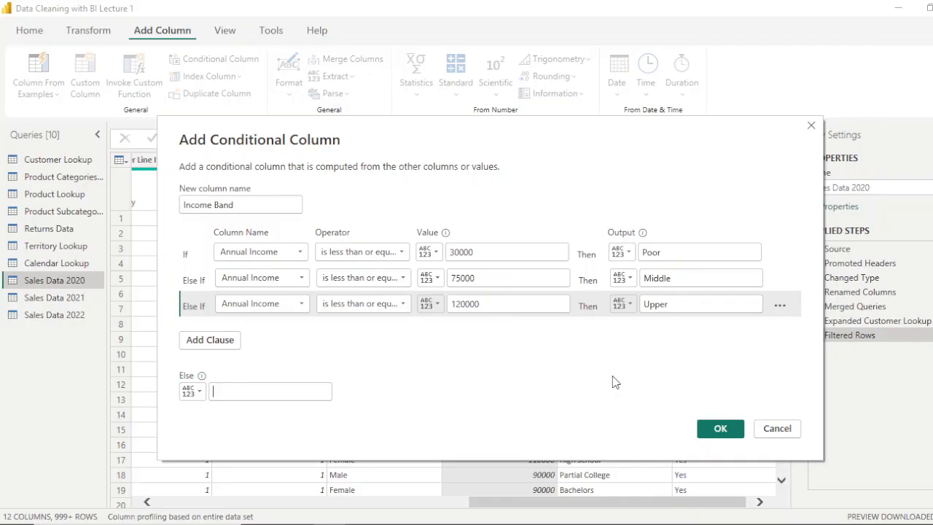
text(Elite)
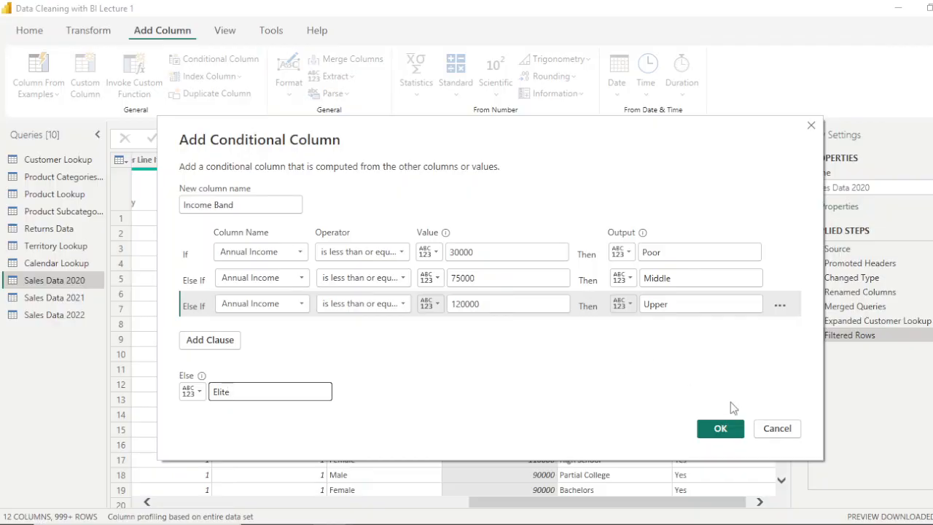
click(720, 429)
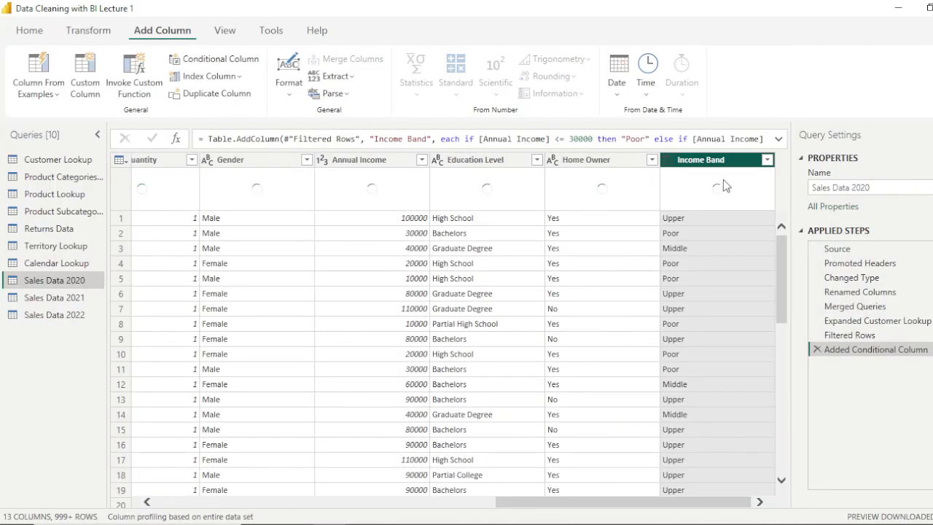
- Load the full list of distinct Income Band values to examine them, leaving the column unfiltered
click(767, 160)
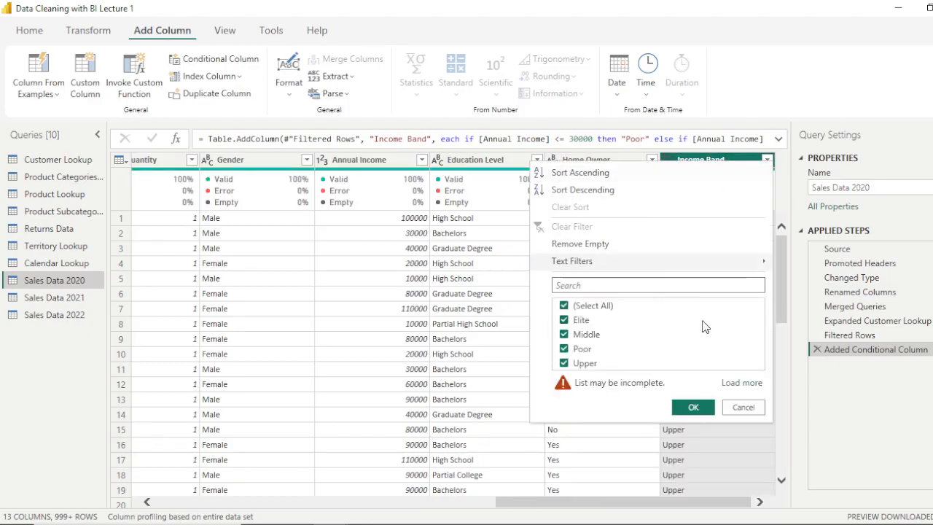
click(733, 384)
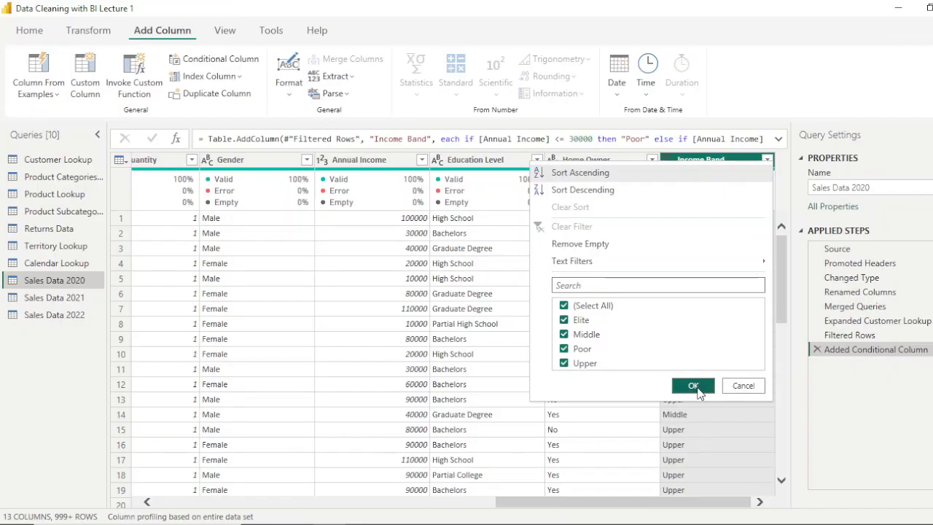
click(743, 386)
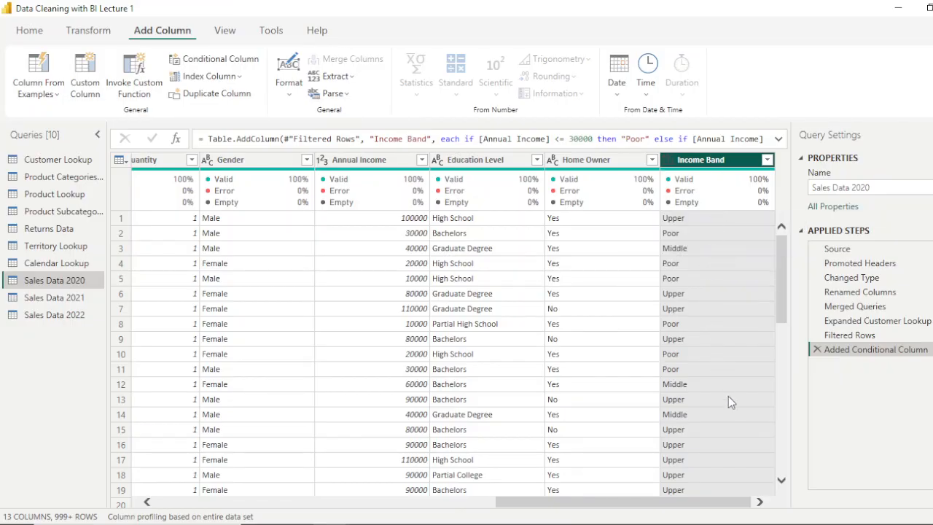
- Remove the Added Conditional Column, Filtered Rows, Expanded Customer Lookup and Merged Queries steps from the Sales Data 2020 query
click(817, 350)
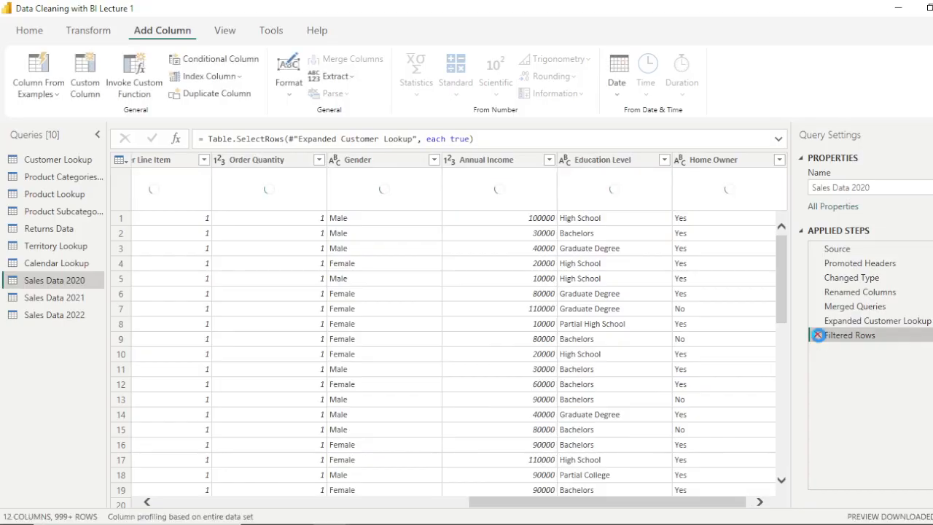
click(818, 335)
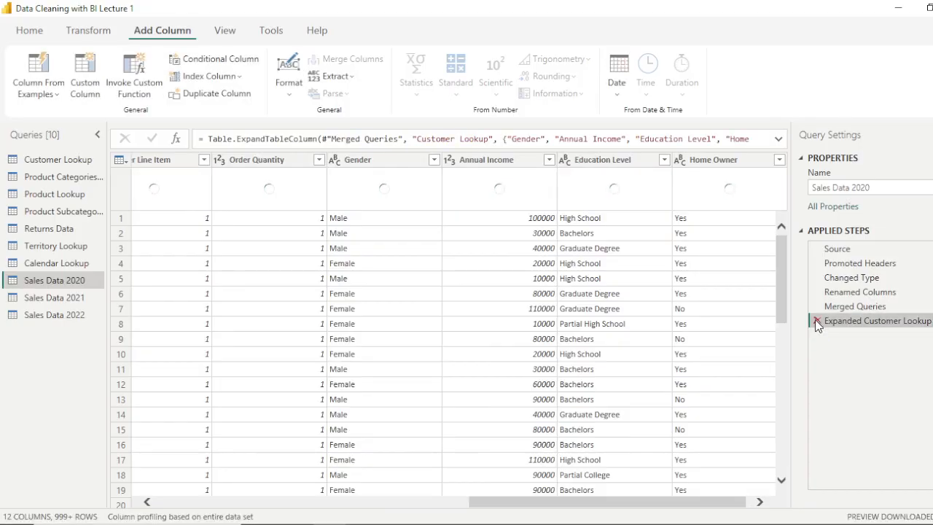
click(818, 322)
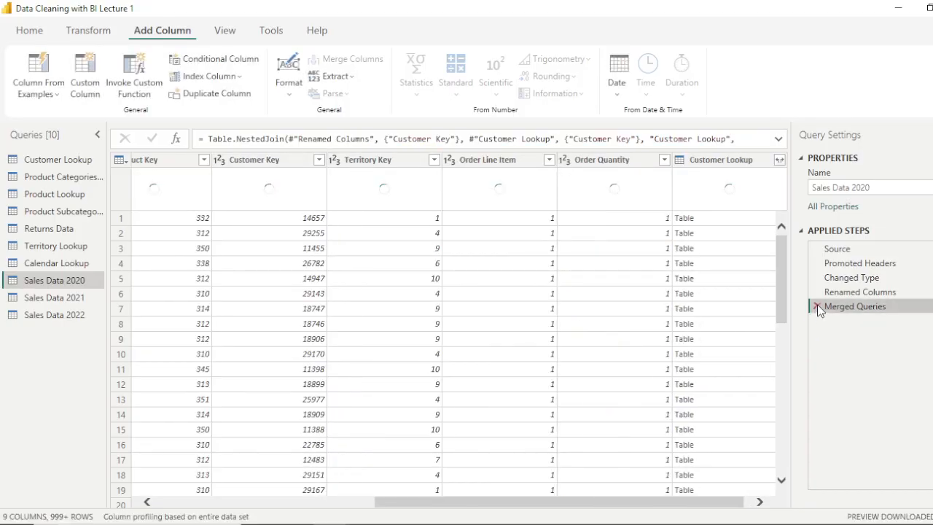
click(817, 306)
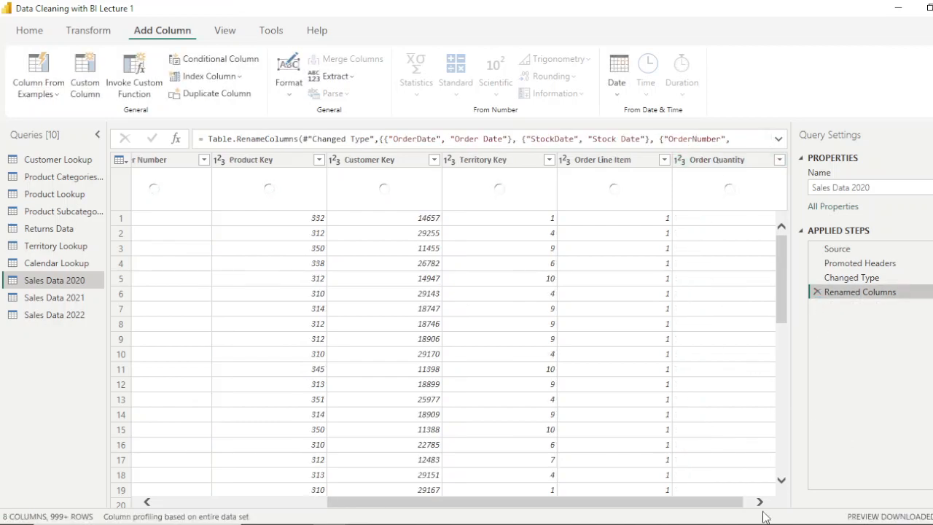
- Append the Sales Data 2021 table to the existing Sales Data 2020 query as a two-table append
drag(544, 502, 655, 503)
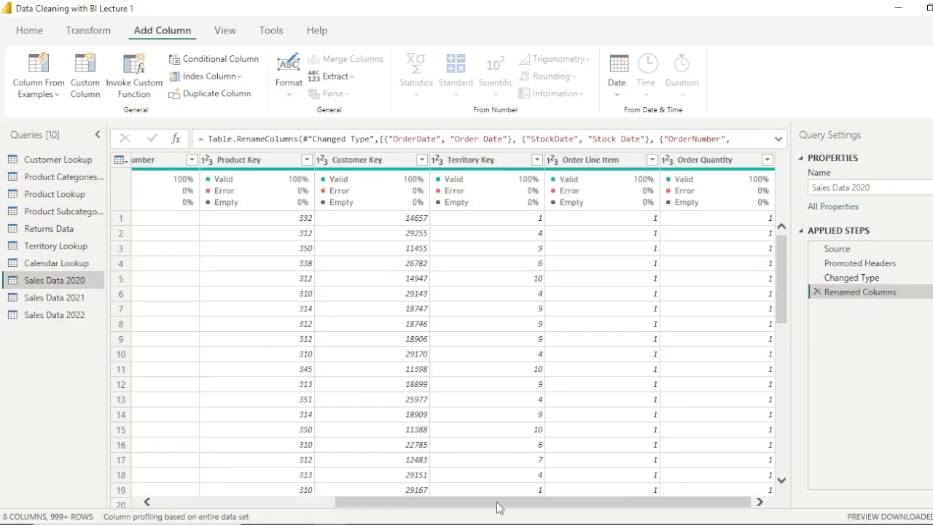
drag(497, 508, 241, 444)
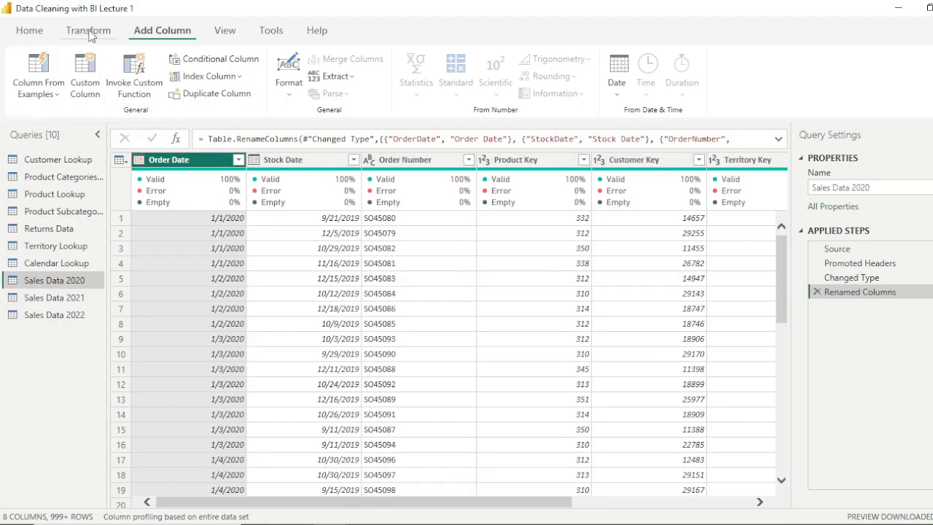
click(32, 37)
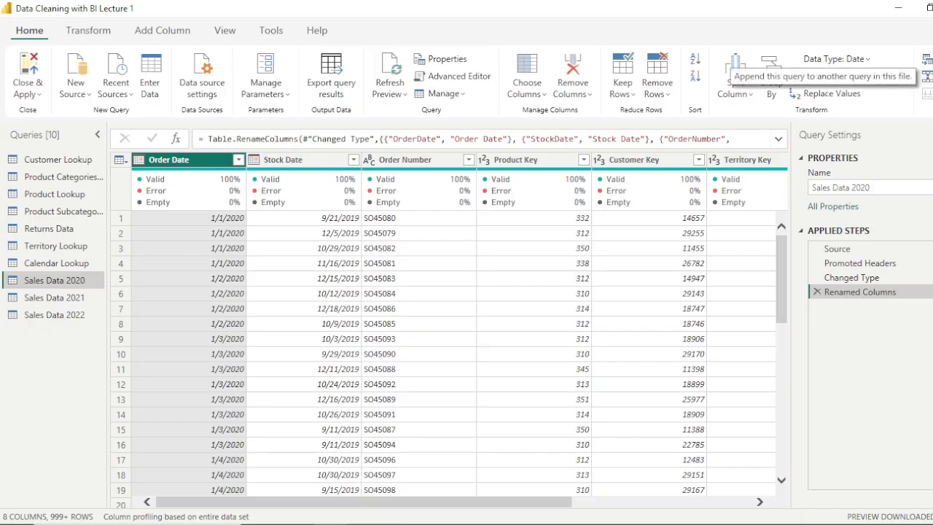
click(929, 76)
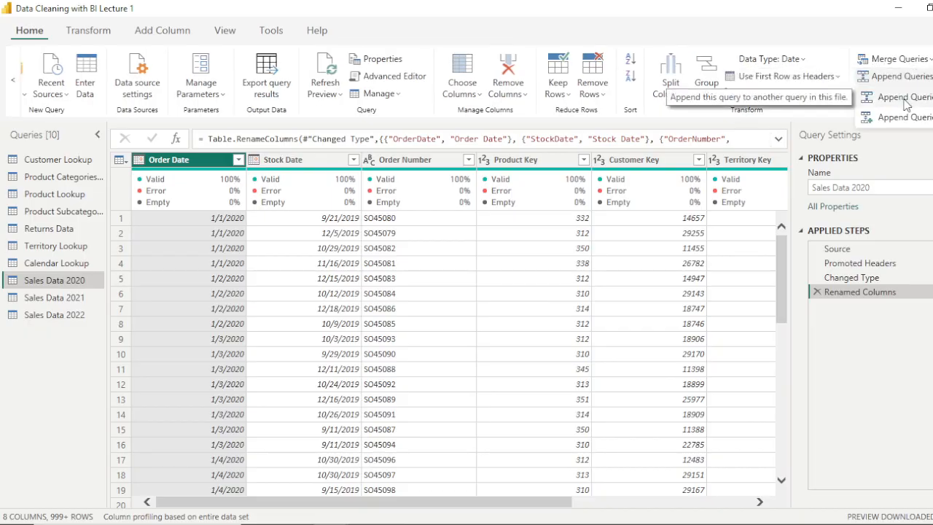
click(905, 100)
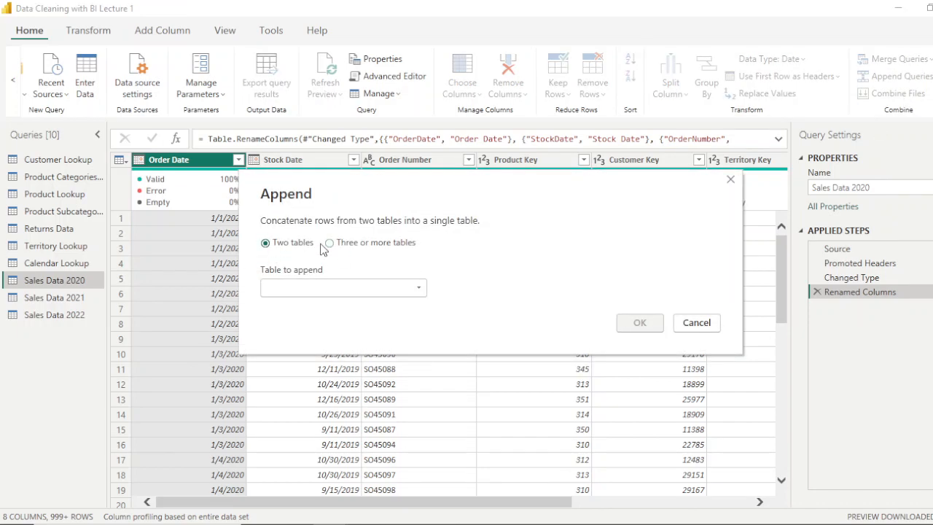
click(415, 292)
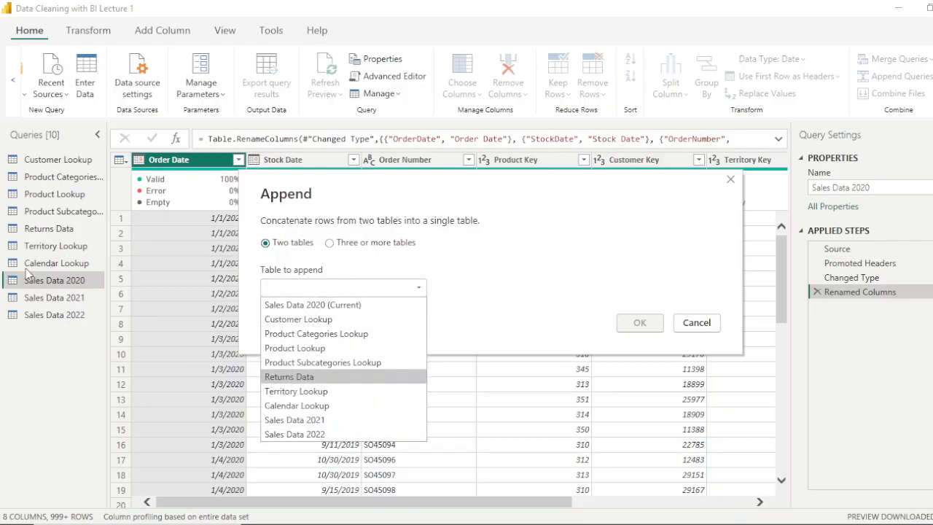
click(323, 421)
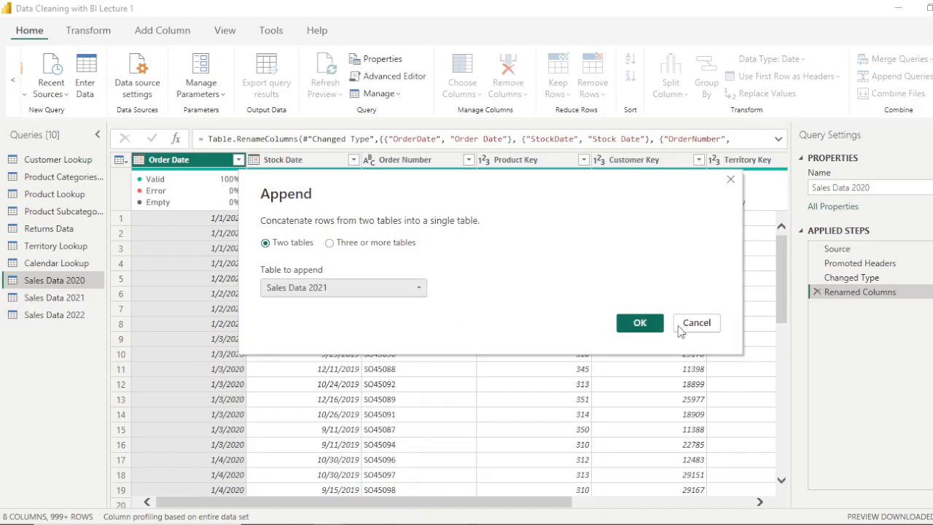
click(640, 323)
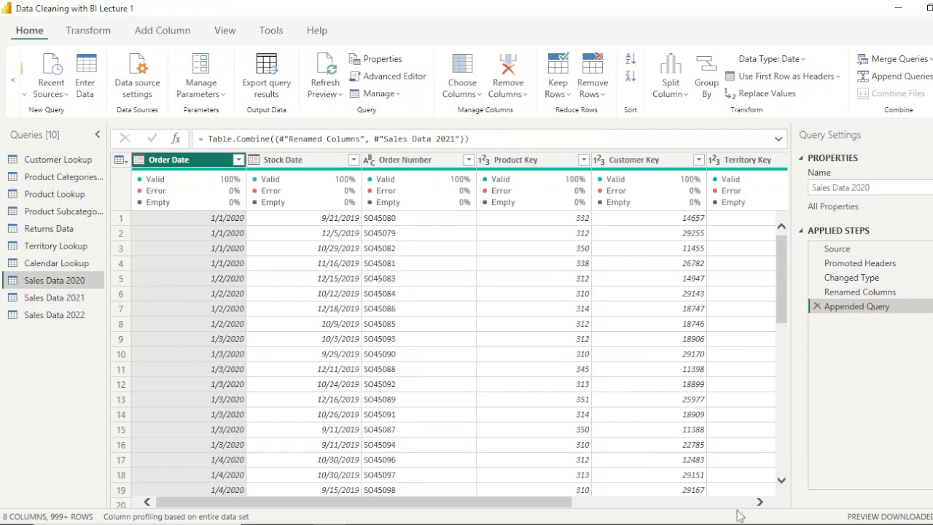
- Load the full list of Order Date values in the appended query and examine its date range, keeping every date selected
drag(490, 507, 193, 494)
click(238, 160)
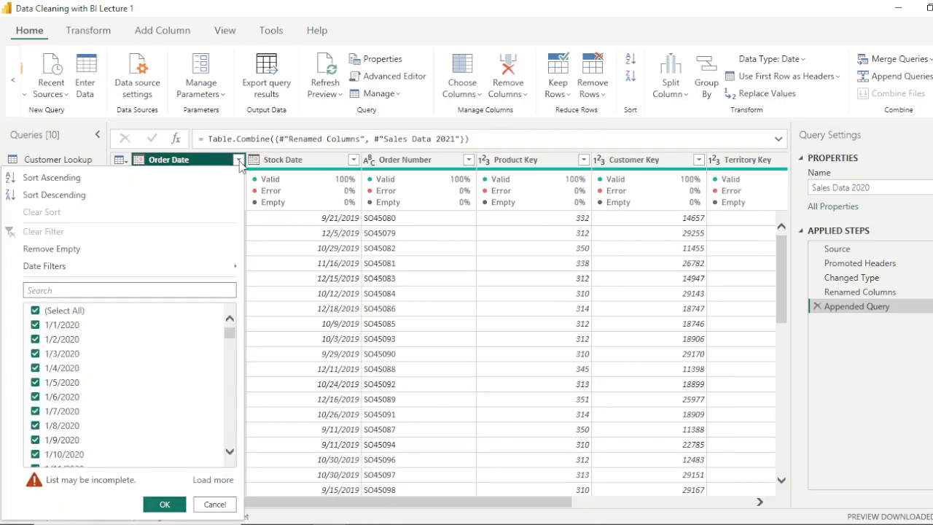
click(217, 483)
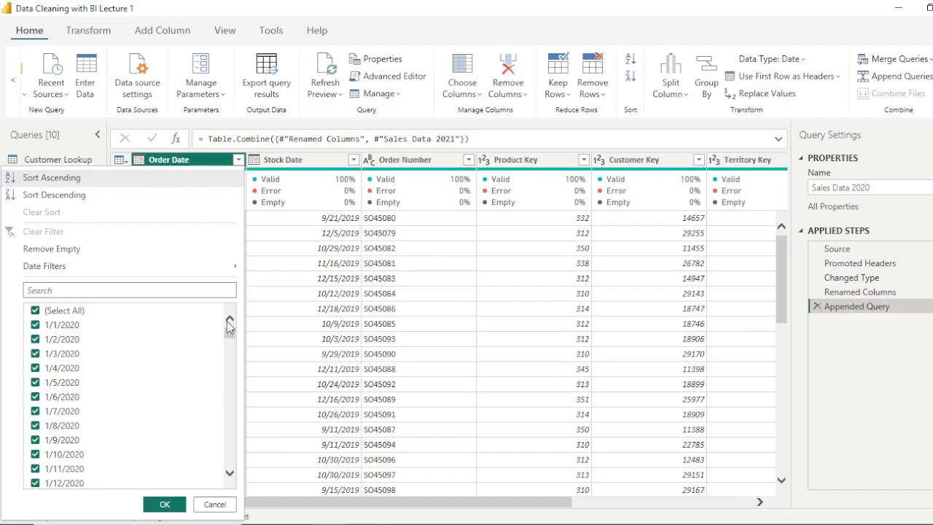
drag(232, 335, 233, 475)
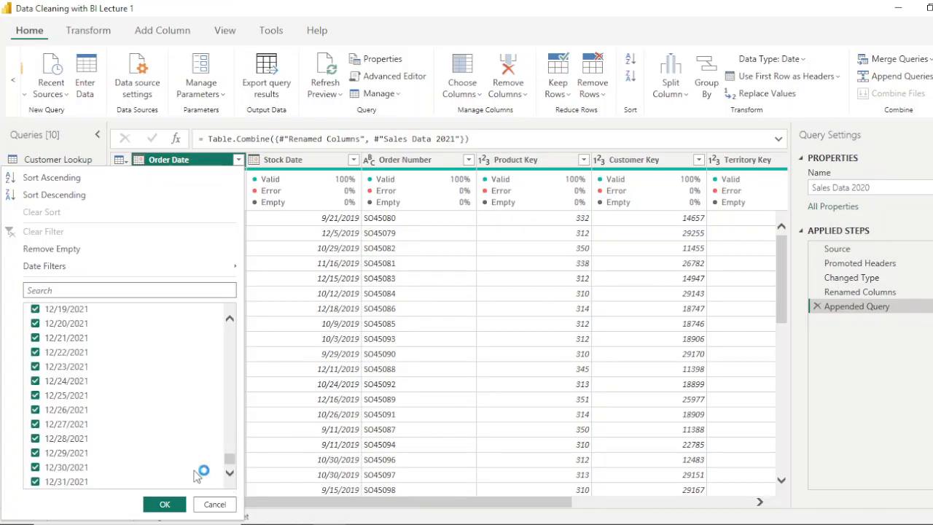
click(165, 504)
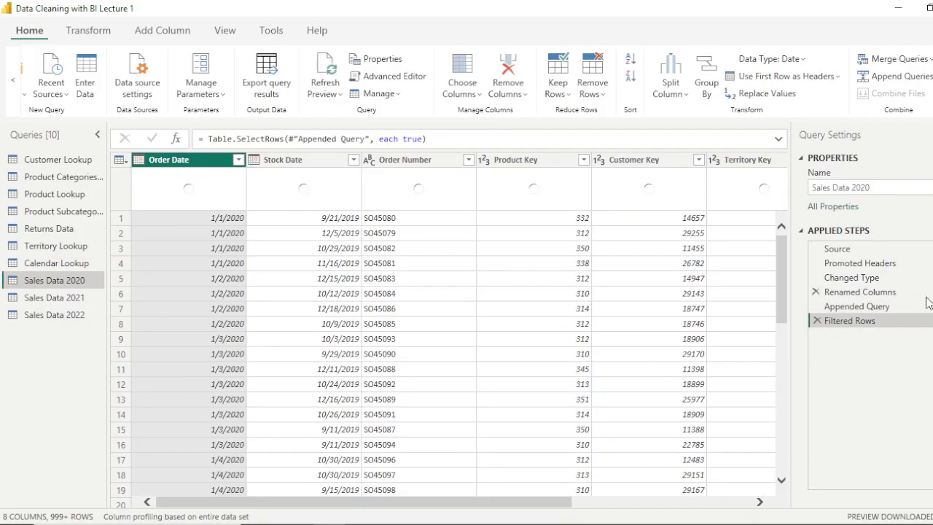
- Remove the Filtered Rows and Appended Query steps from the Sales Data 2020 query
click(817, 321)
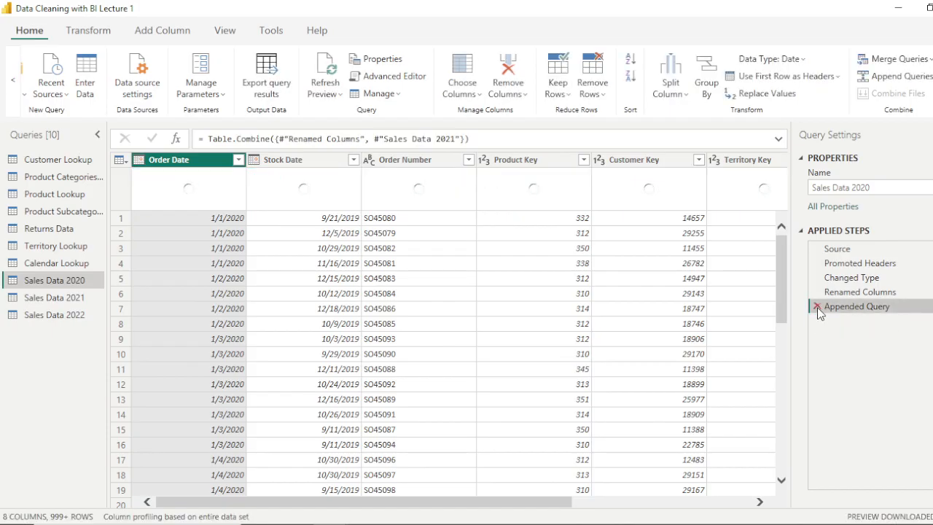
click(818, 307)
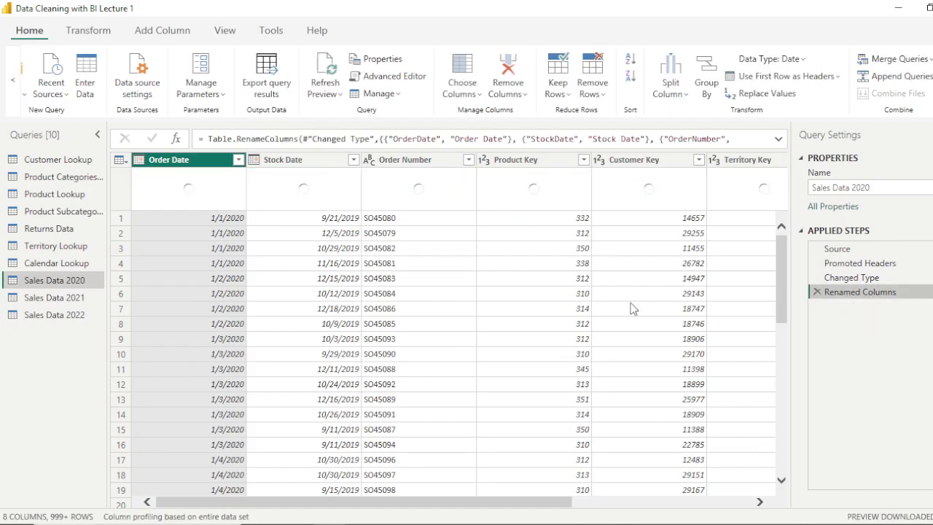
click(927, 77)
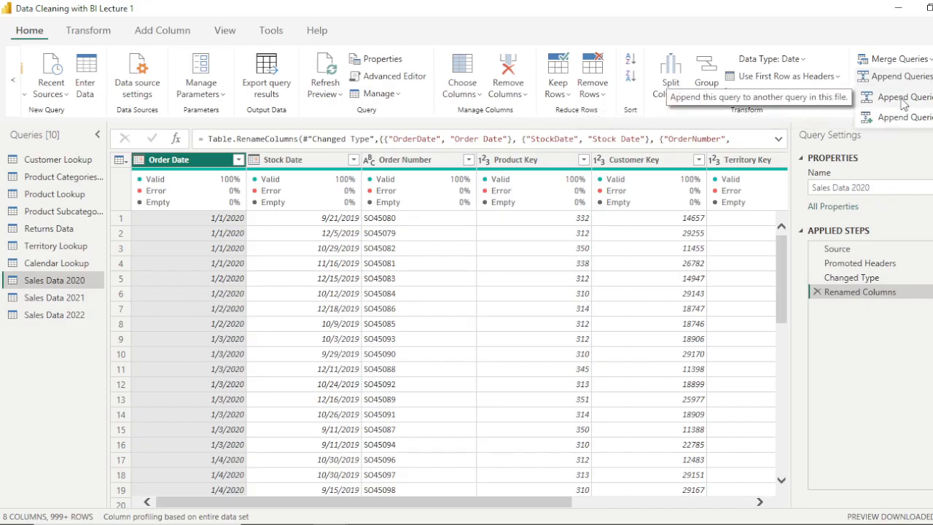
click(902, 100)
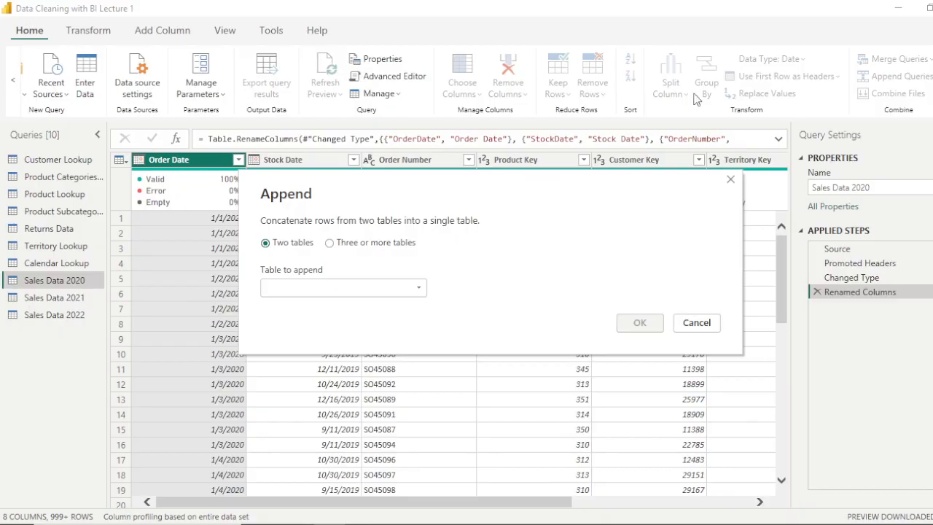
click(330, 242)
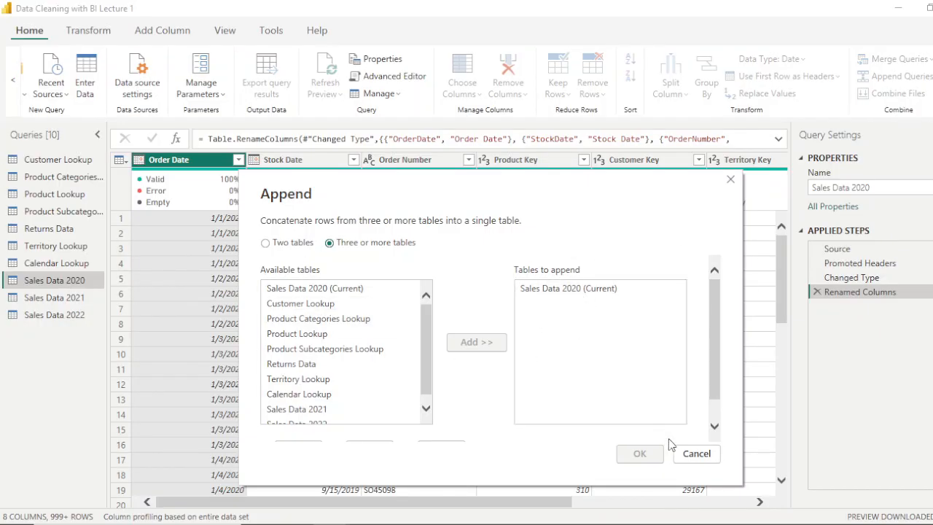
click(696, 455)
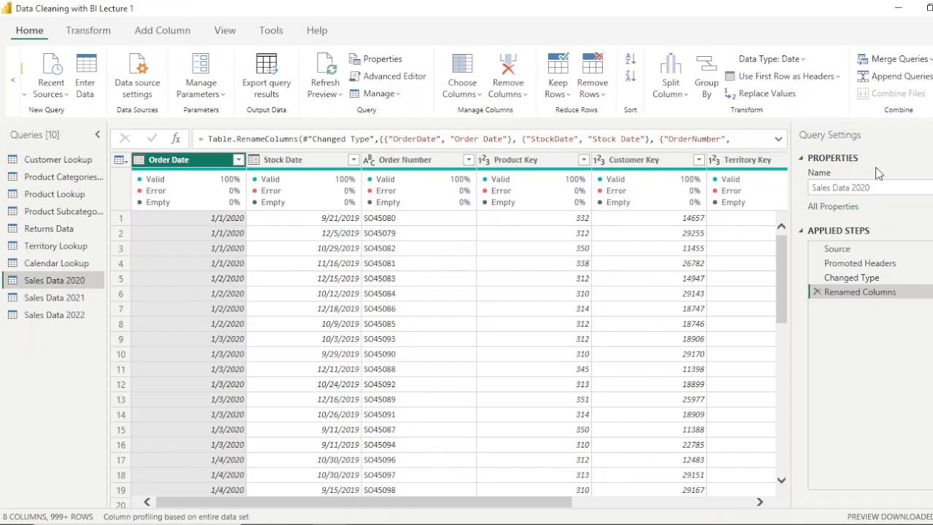
- Append Sales Data 2020, Sales Data 2021 and Sales Data 2022 as a new query using the three-or-more-tables option
click(920, 82)
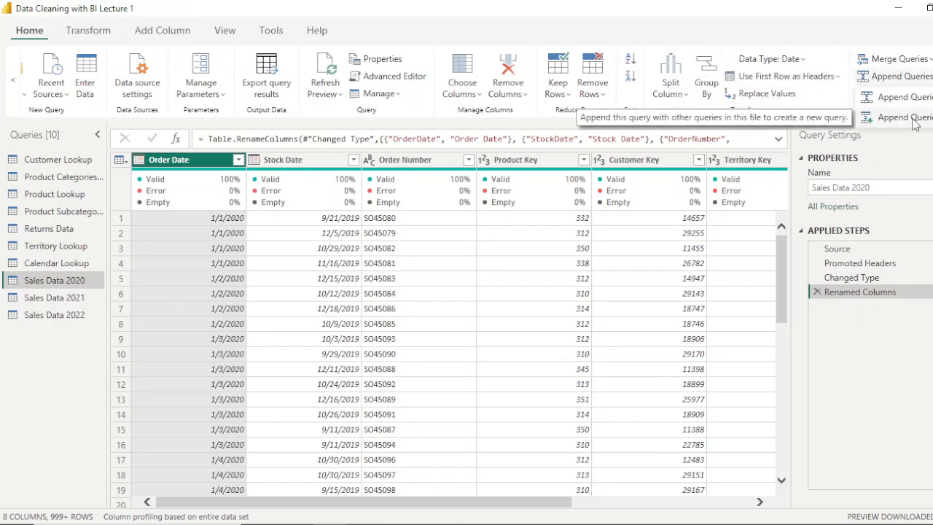
click(915, 119)
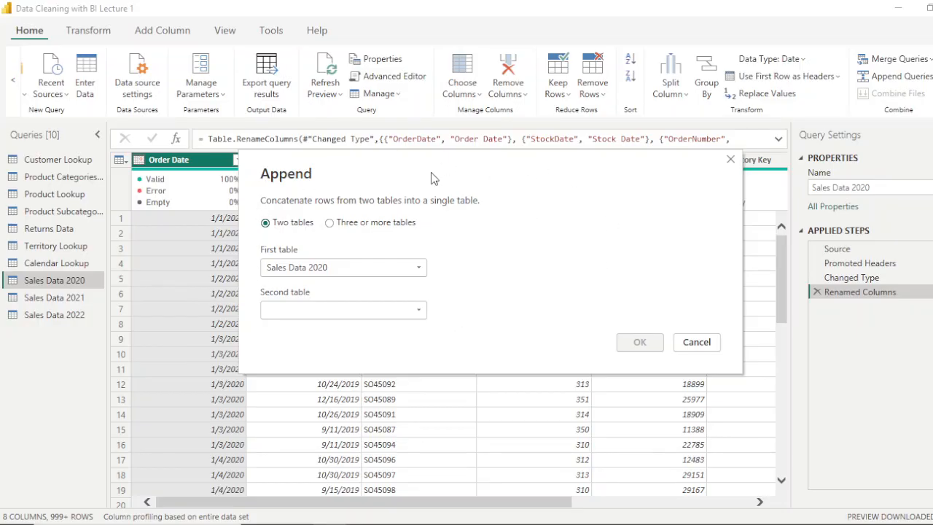
click(330, 223)
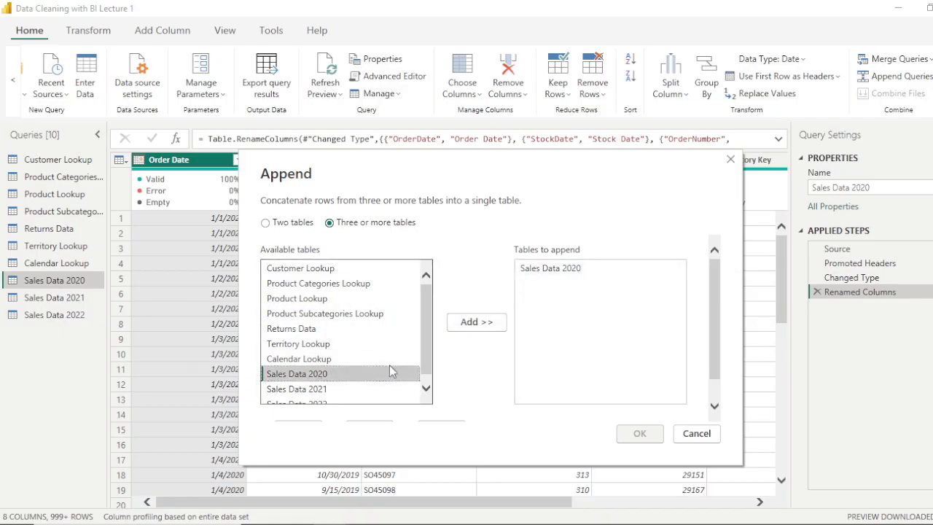
click(307, 392)
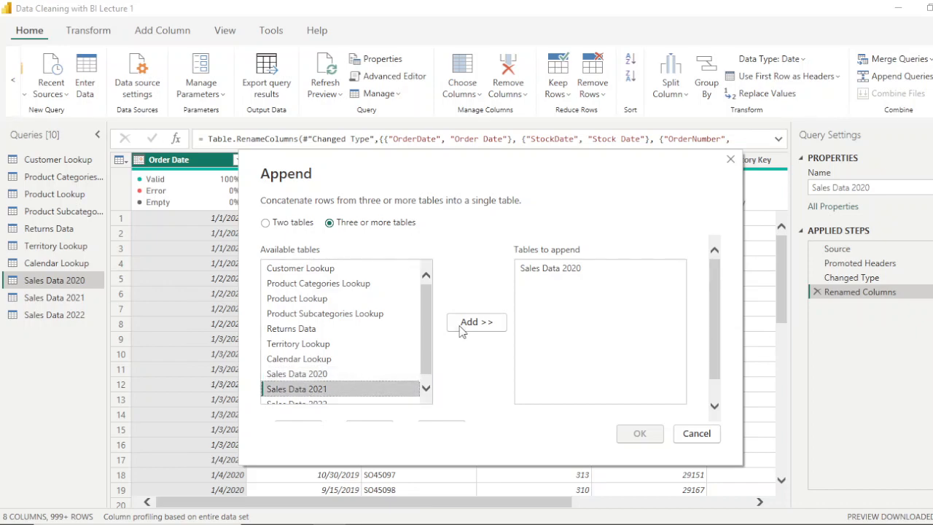
click(302, 374)
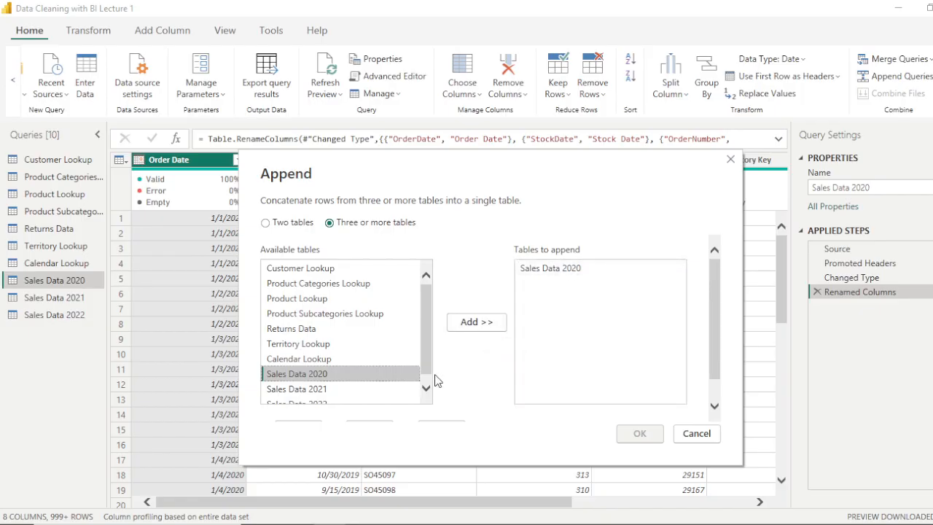
click(301, 391)
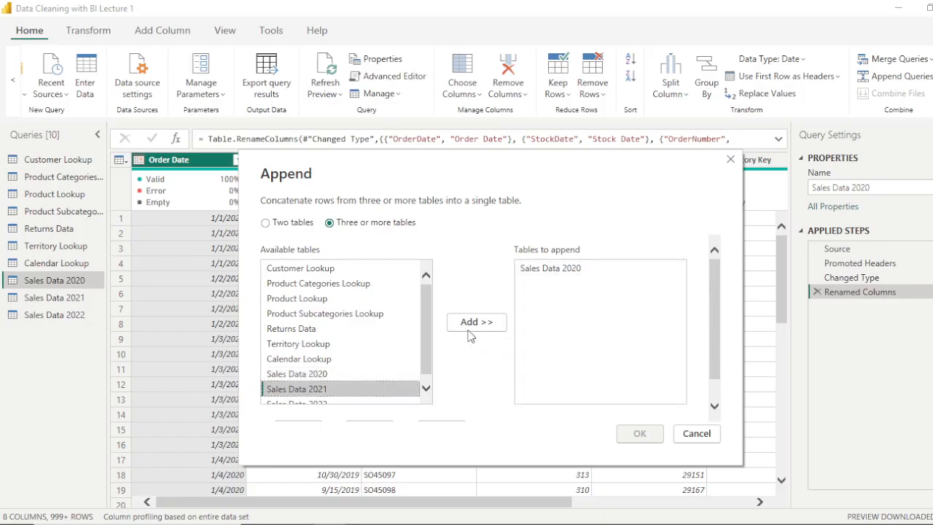
click(473, 327)
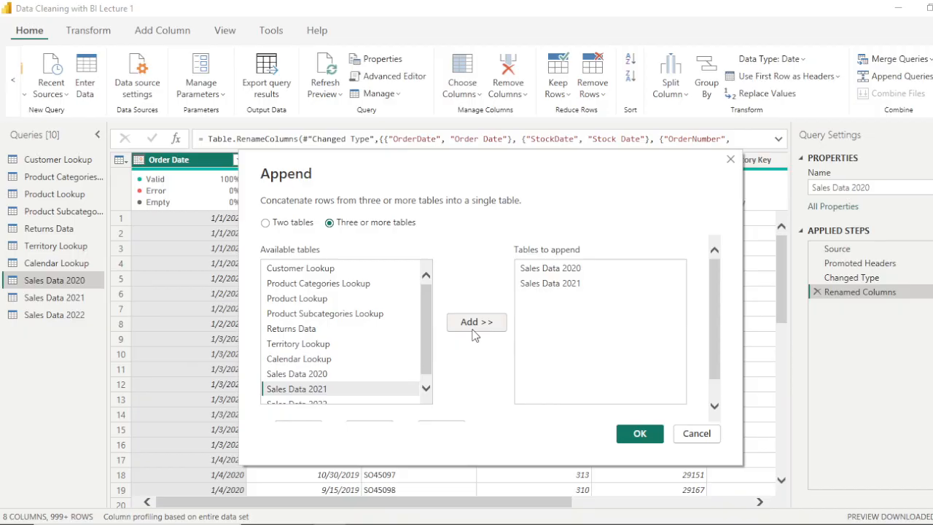
click(316, 401)
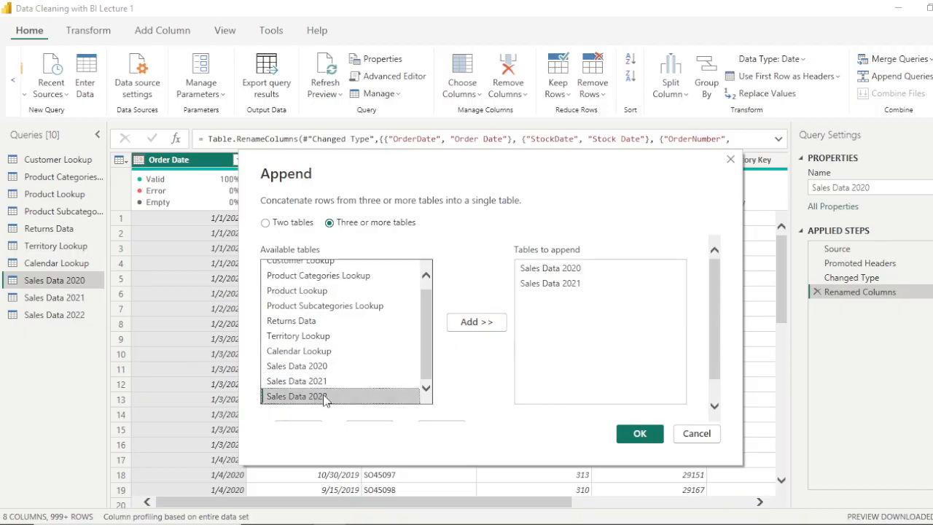
click(481, 325)
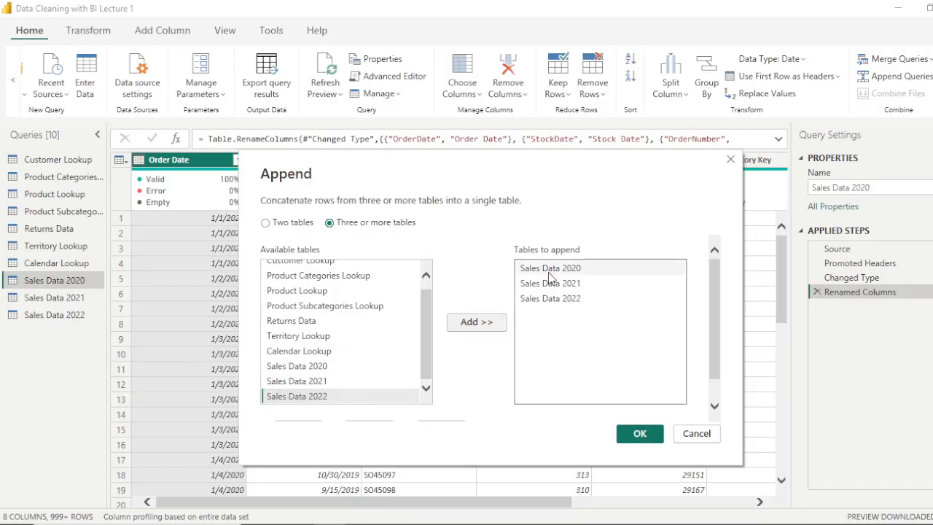
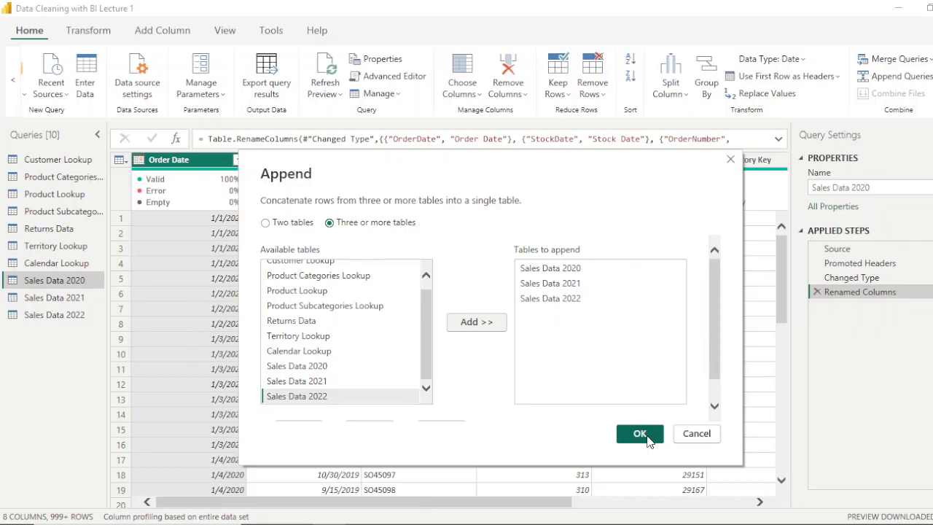
click(640, 435)
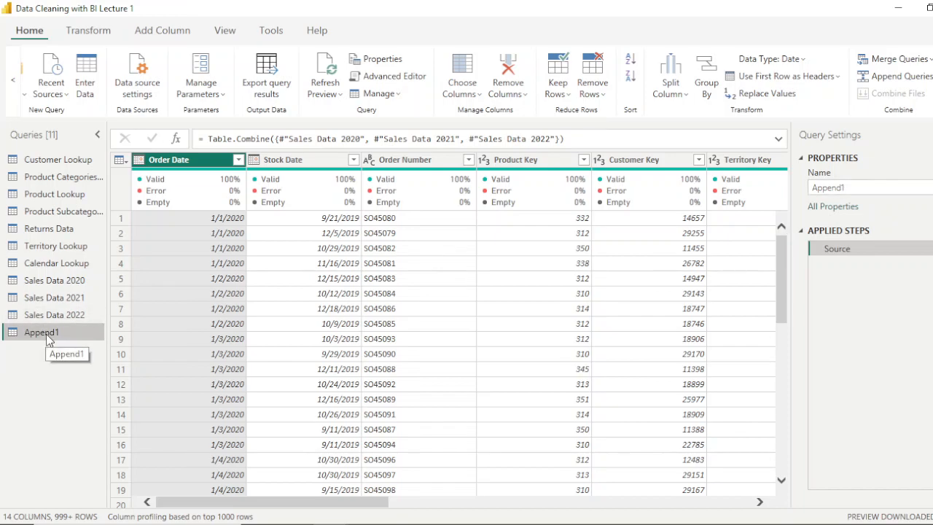
- Rename the new appended query Master_Sales and base its column profiling on the entire data set
click(873, 187)
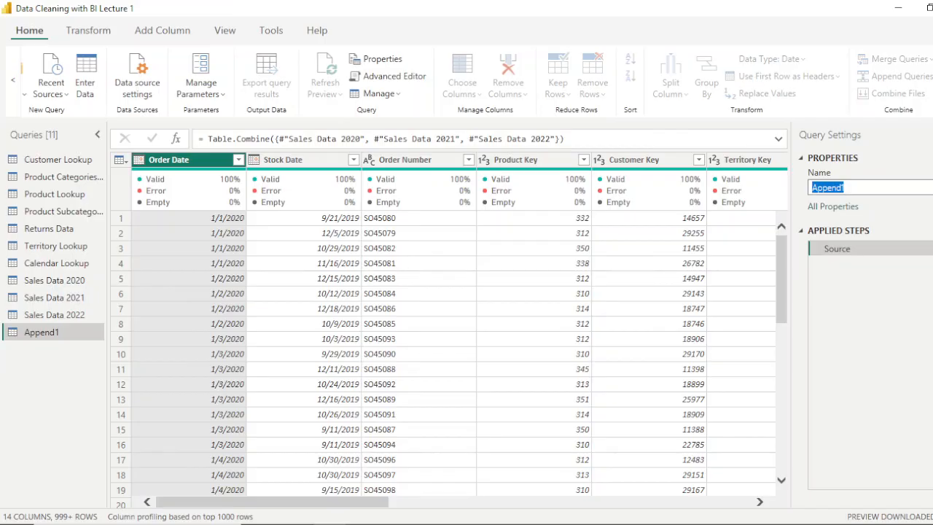
text(Master_Sales)
key(Return)
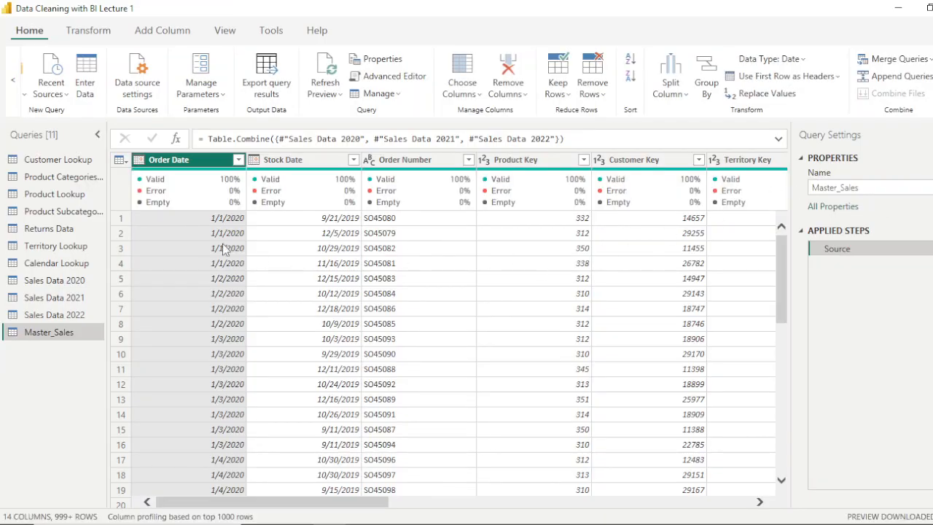
click(238, 518)
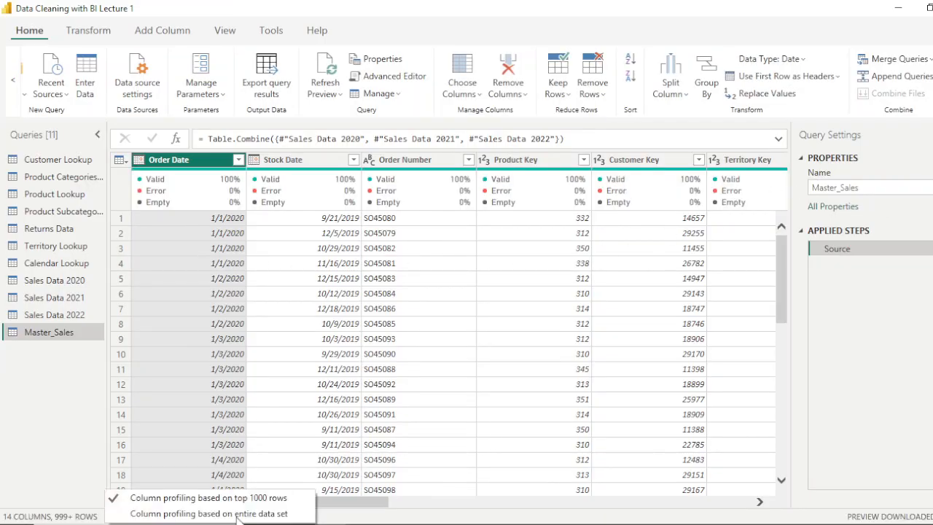
click(241, 510)
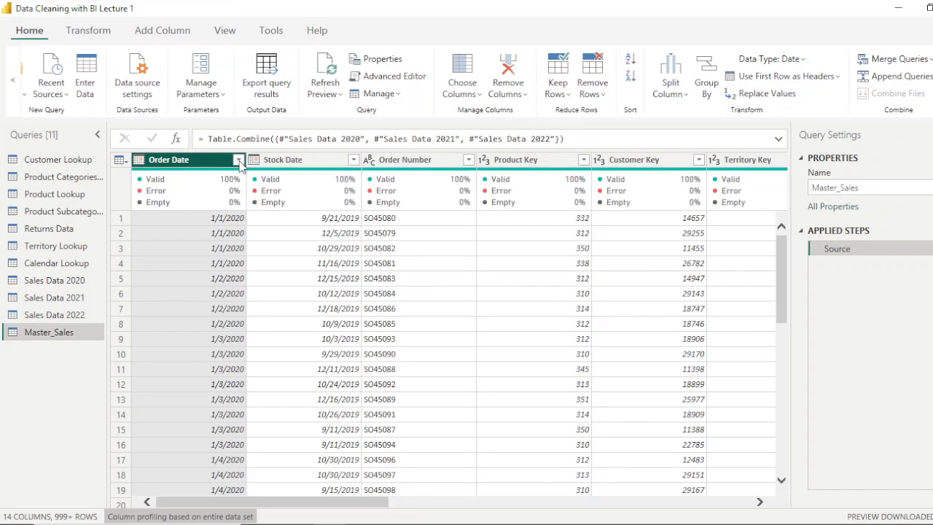
- Load the full list of Order Date values in Master_Sales, examine its date range, and apply the filter with every date selected
click(238, 159)
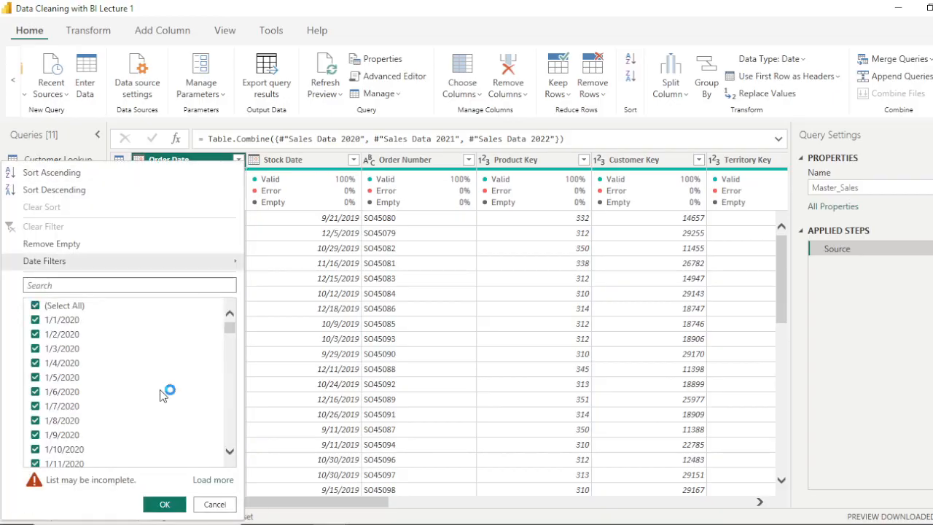
scroll(156, 426, down, 2)
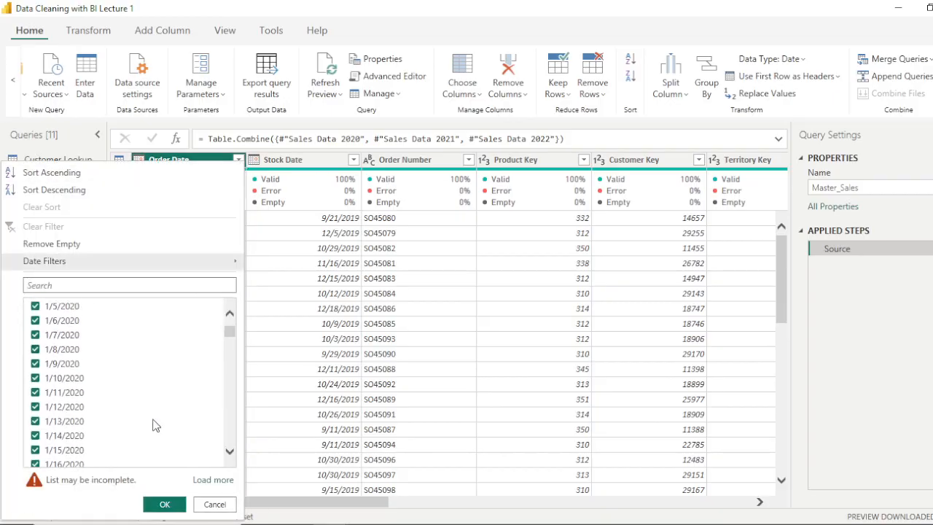
click(213, 480)
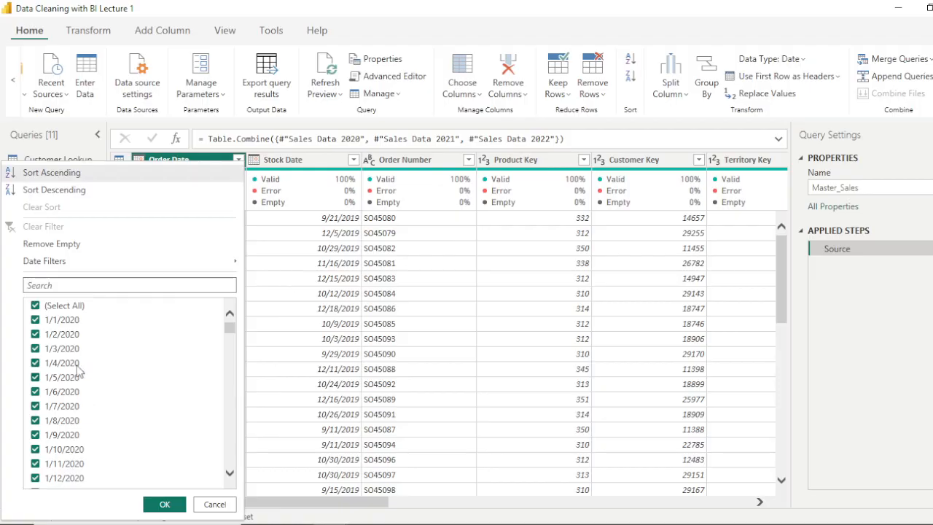
scroll(85, 351, down, 2)
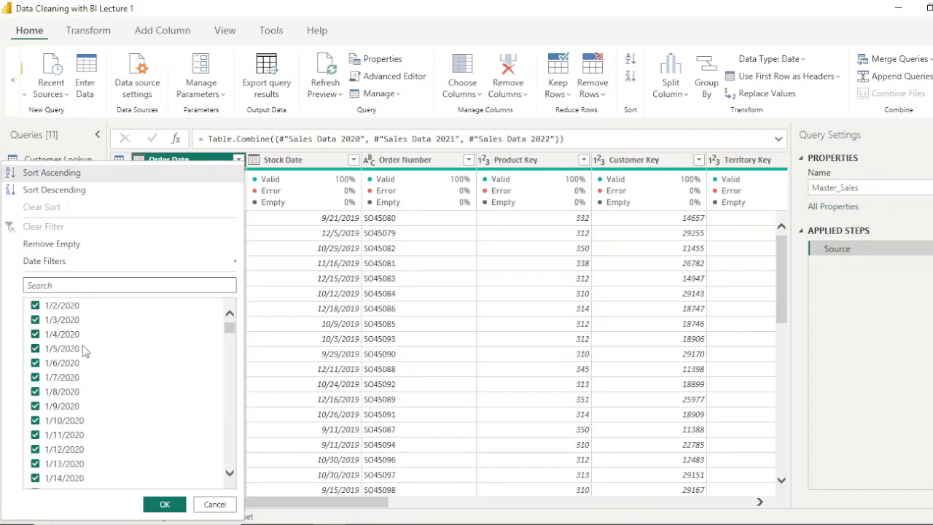
scroll(90, 415, down, 20)
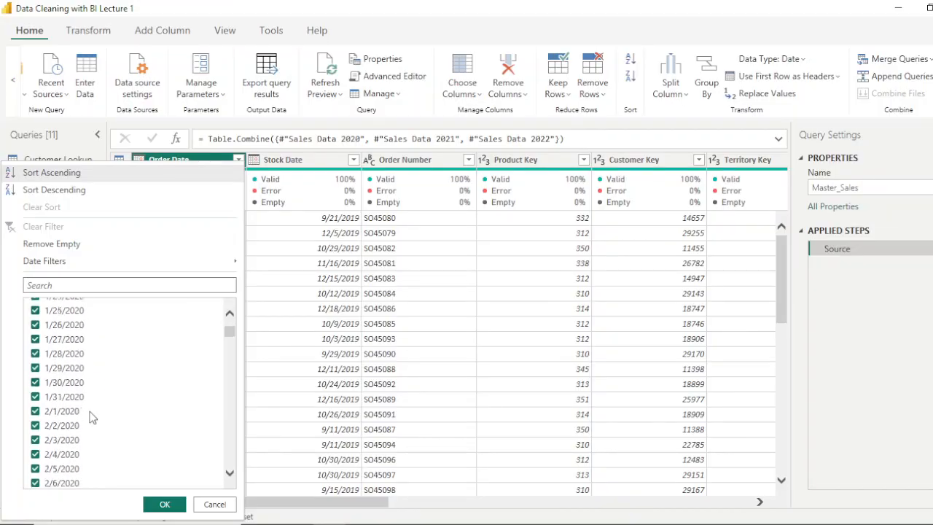
scroll(93, 417, down, 20)
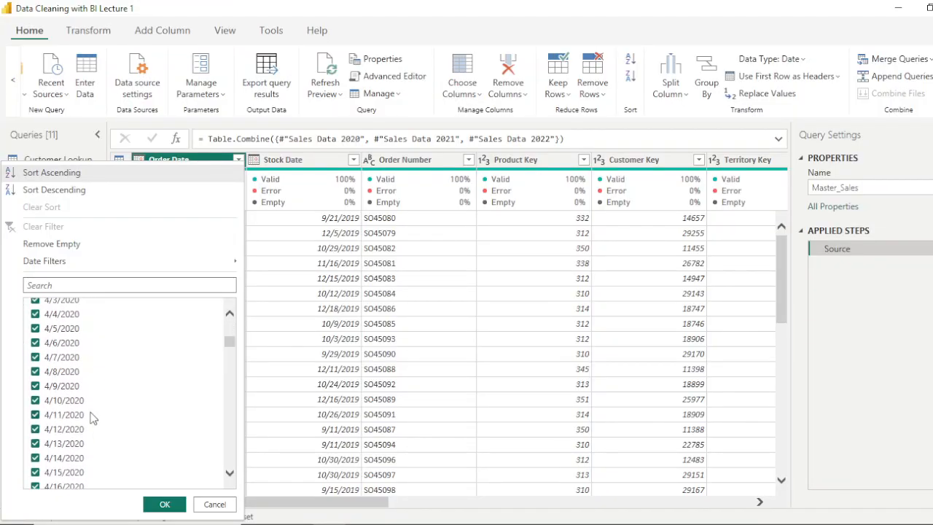
scroll(92, 417, down, 17)
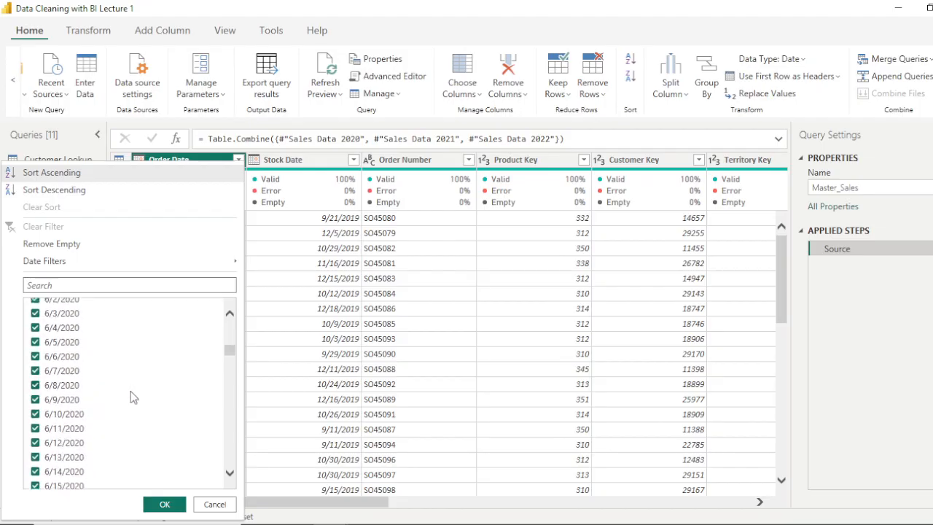
scroll(131, 397, down, 14)
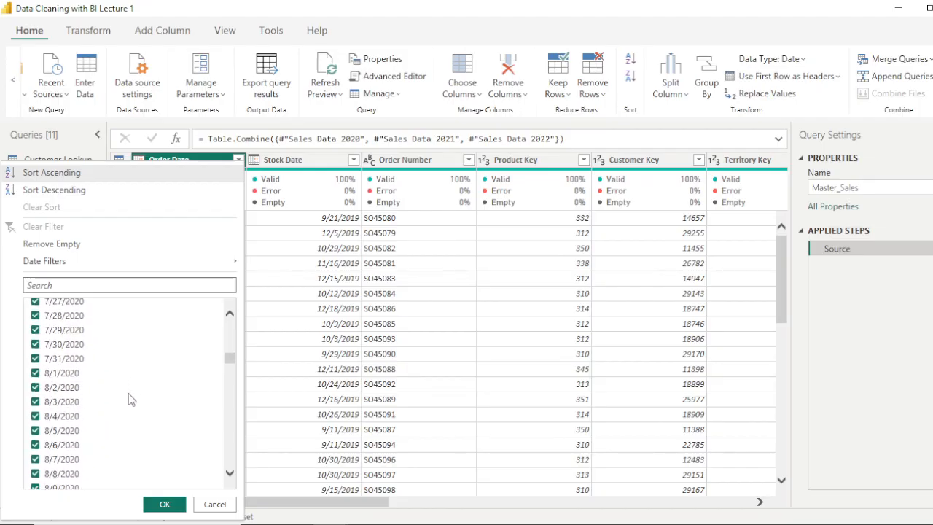
scroll(132, 400, down, 20)
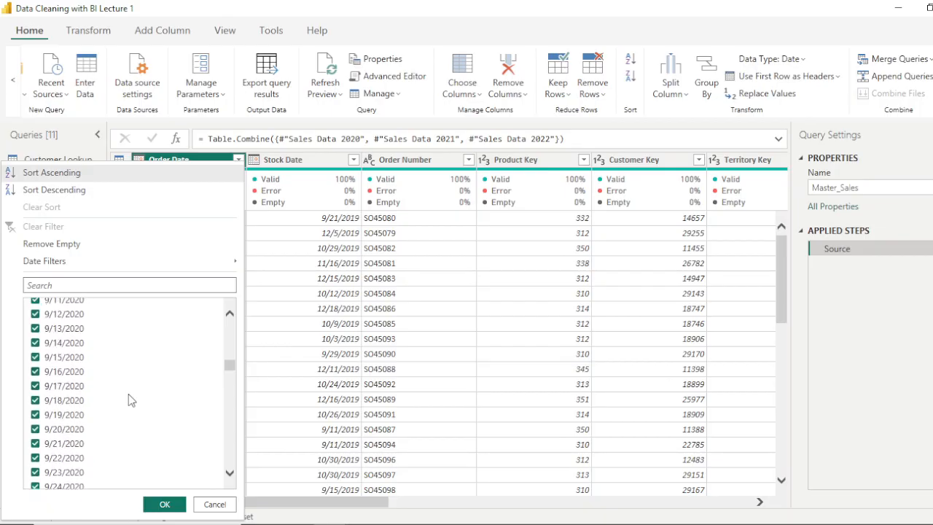
scroll(131, 401, down, 15)
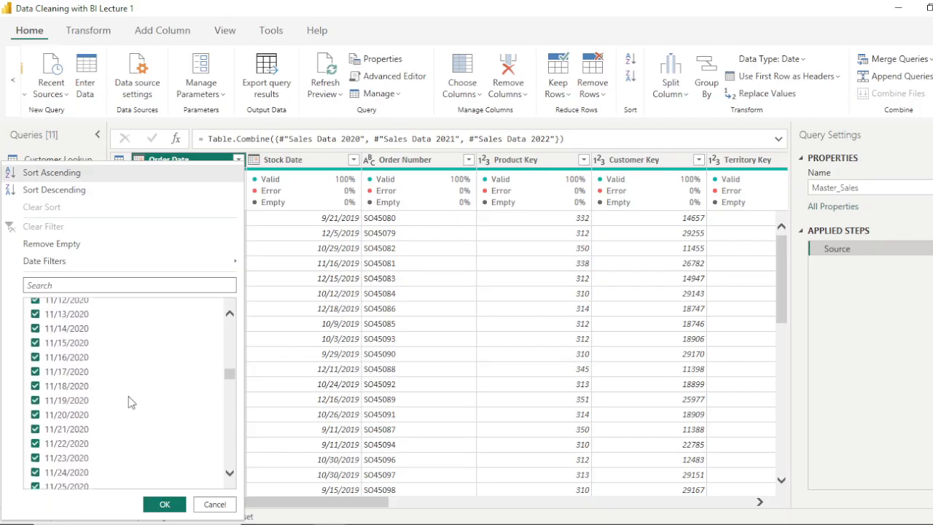
scroll(130, 401, down, 20)
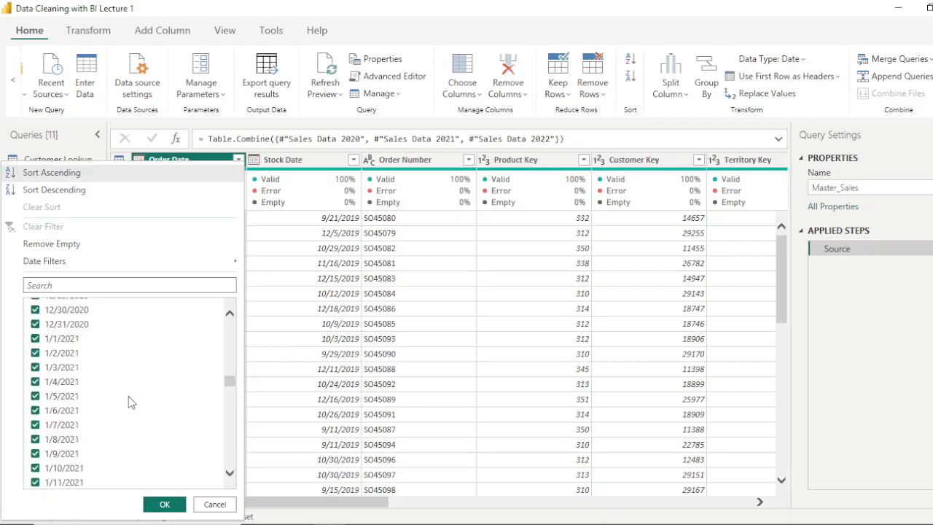
scroll(128, 400, down, 20)
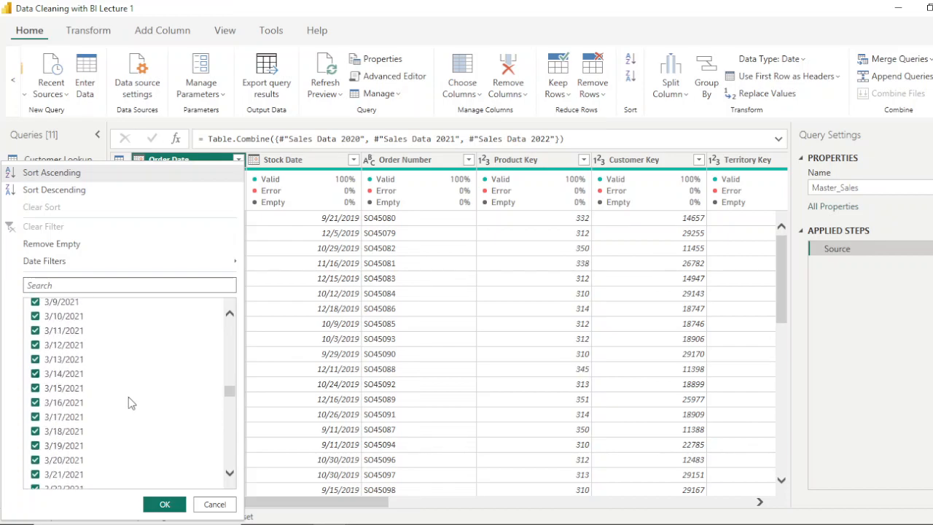
scroll(129, 401, down, 20)
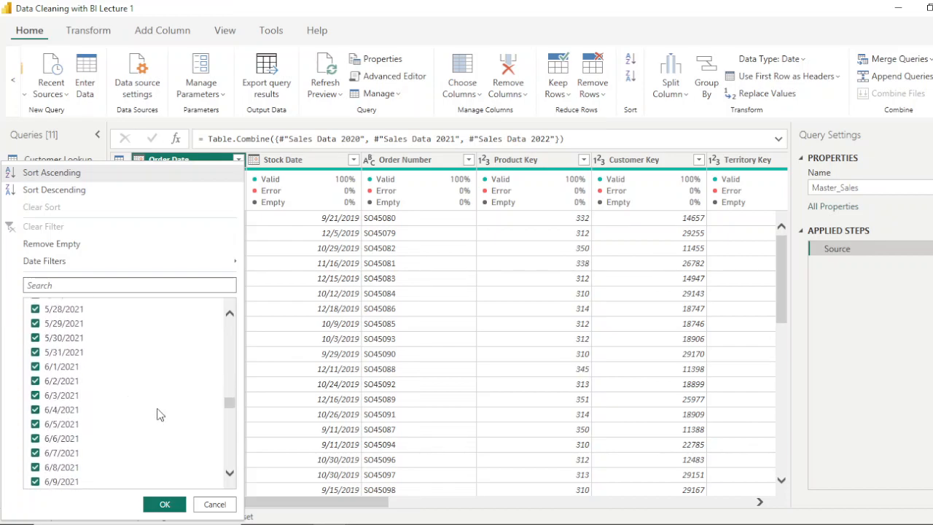
scroll(159, 415, down, 20)
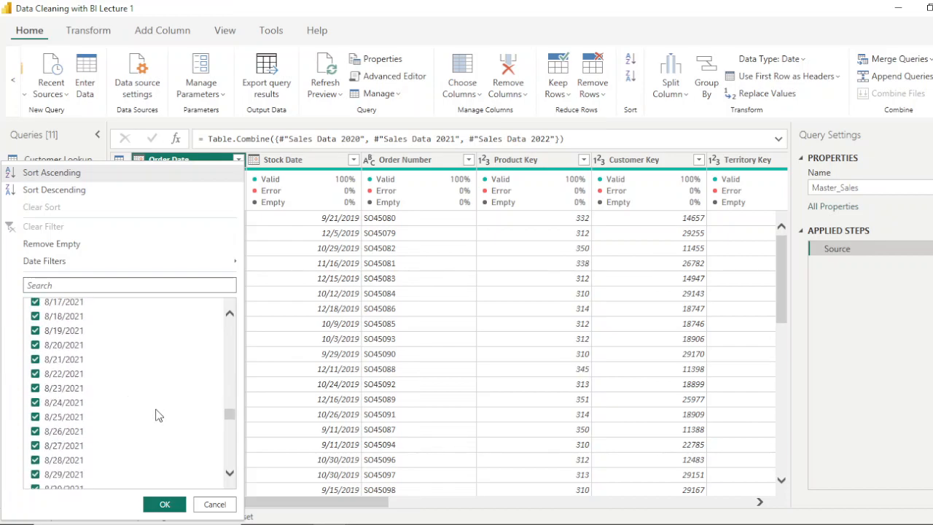
scroll(158, 416, down, 20)
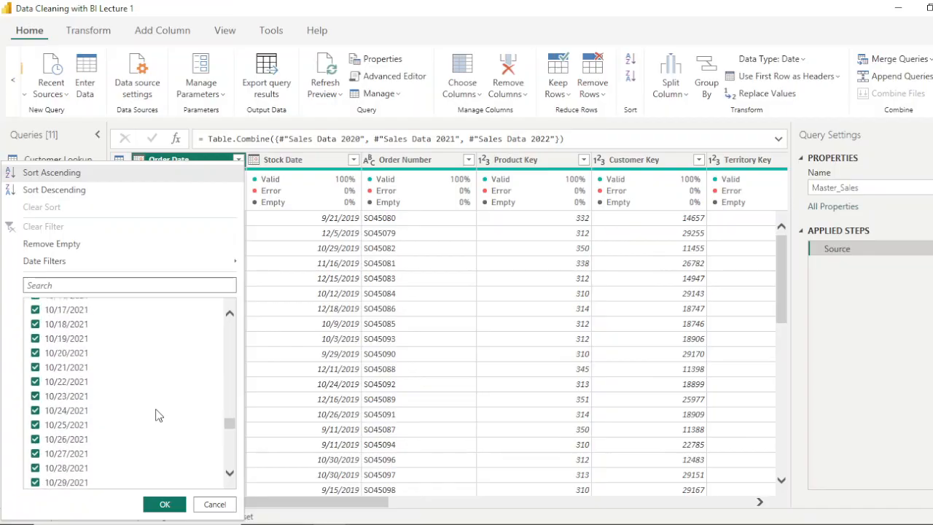
scroll(159, 415, down, 20)
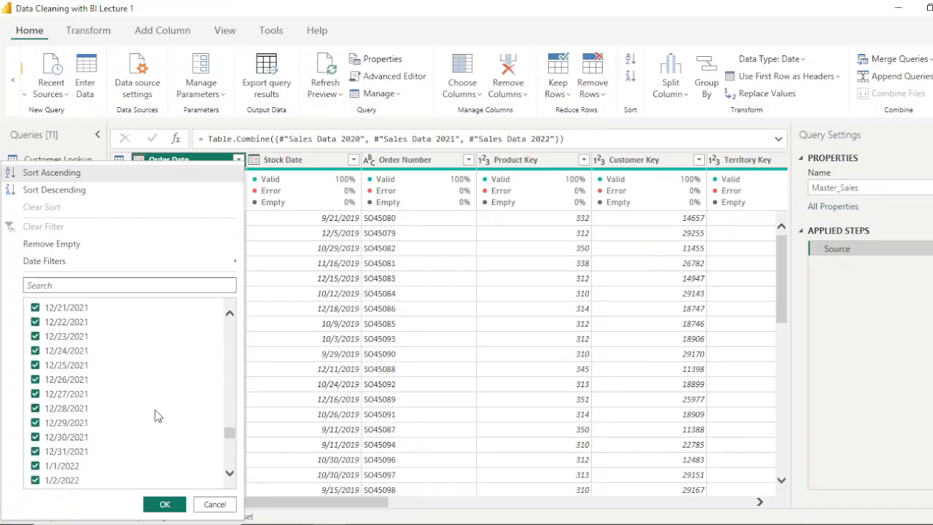
scroll(159, 416, down, 20)
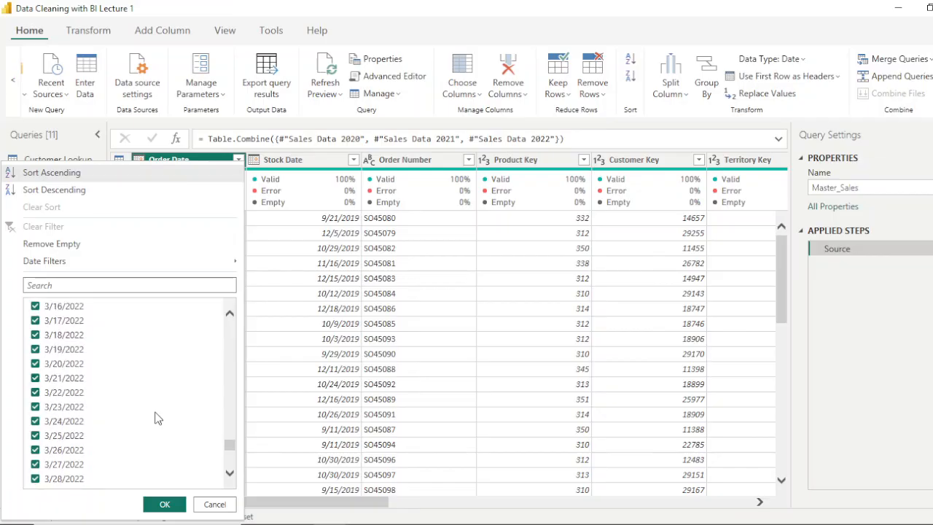
scroll(157, 417, down, 15)
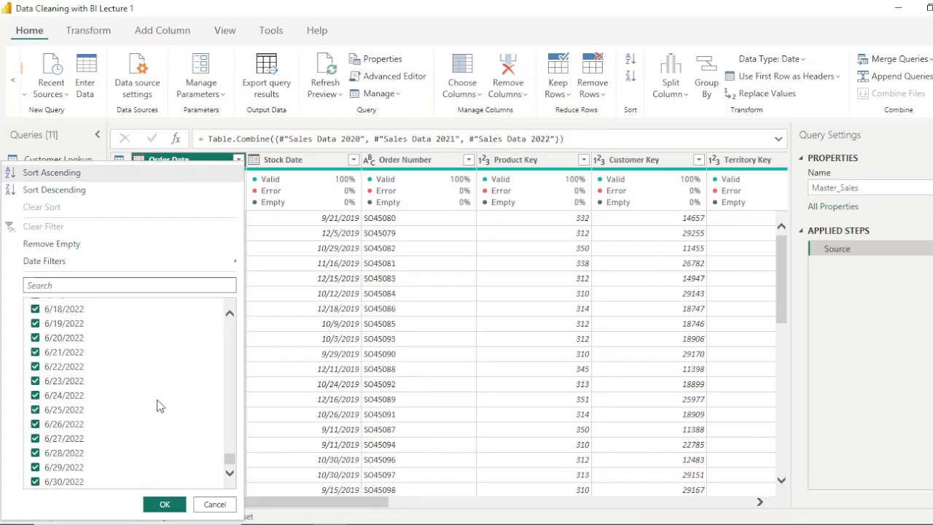
click(167, 510)
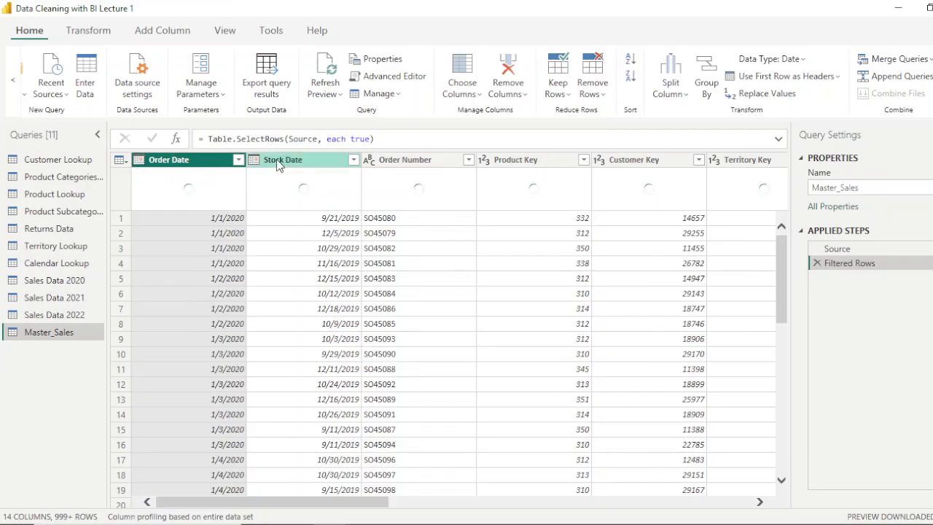
- Set the data type of the Order Date and Stock Date columns in Master_Sales to Date
click(138, 160)
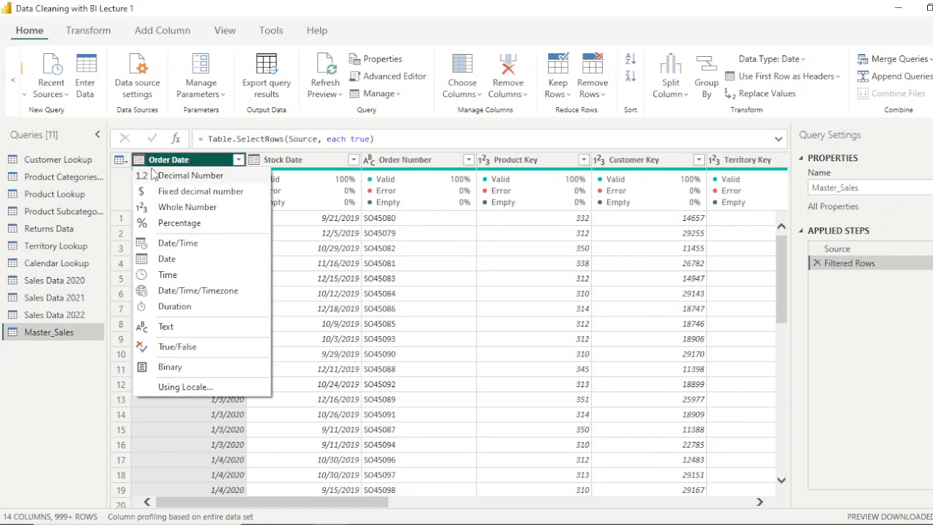
click(165, 259)
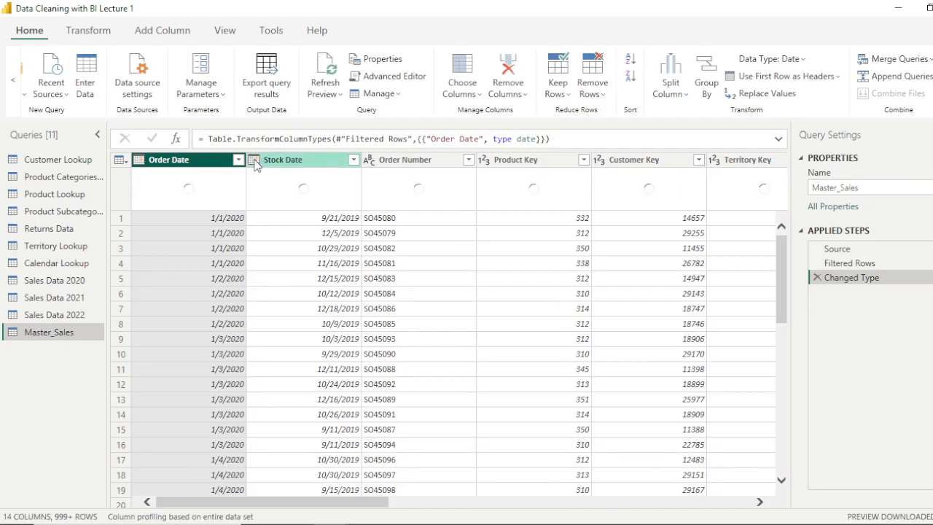
click(255, 161)
click(283, 259)
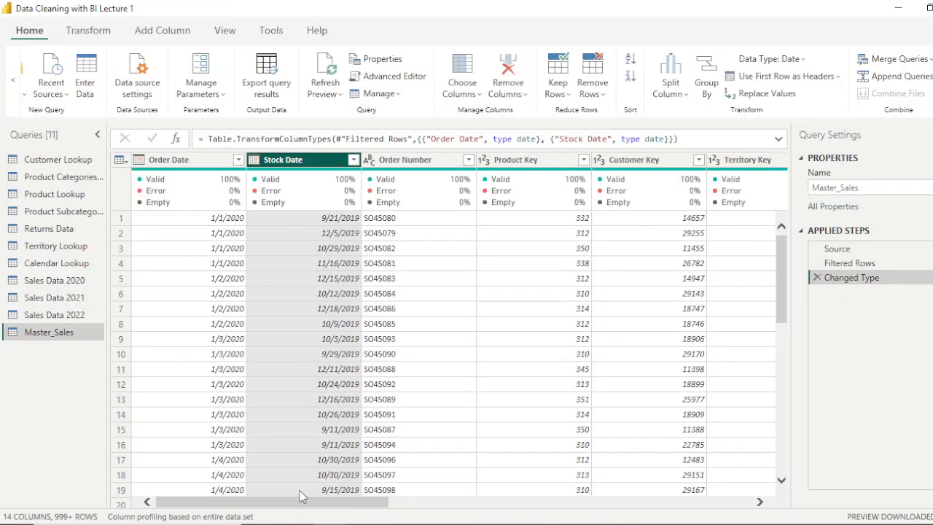
- Compare the columns of Master_Sales with those of the Sales Data 2021 and Sales Data 2020 queries
drag(302, 507, 599, 519)
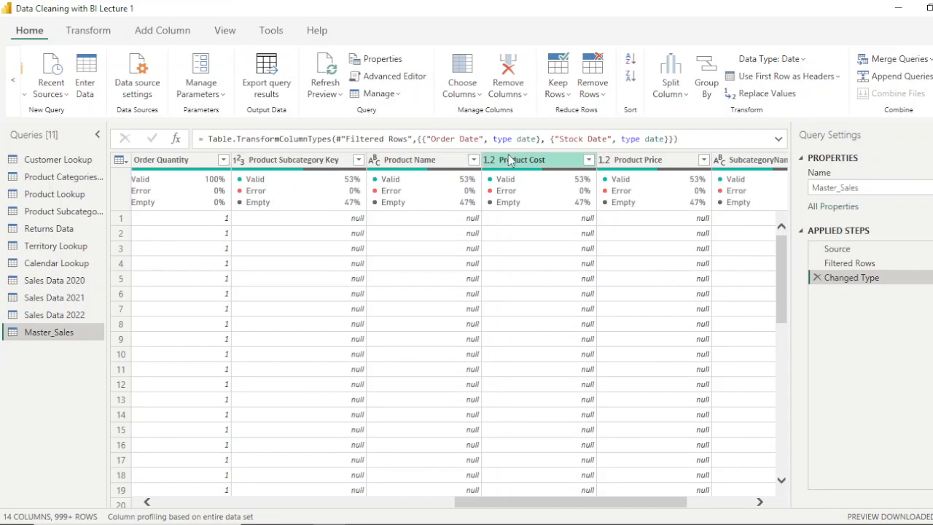
drag(530, 503, 229, 506)
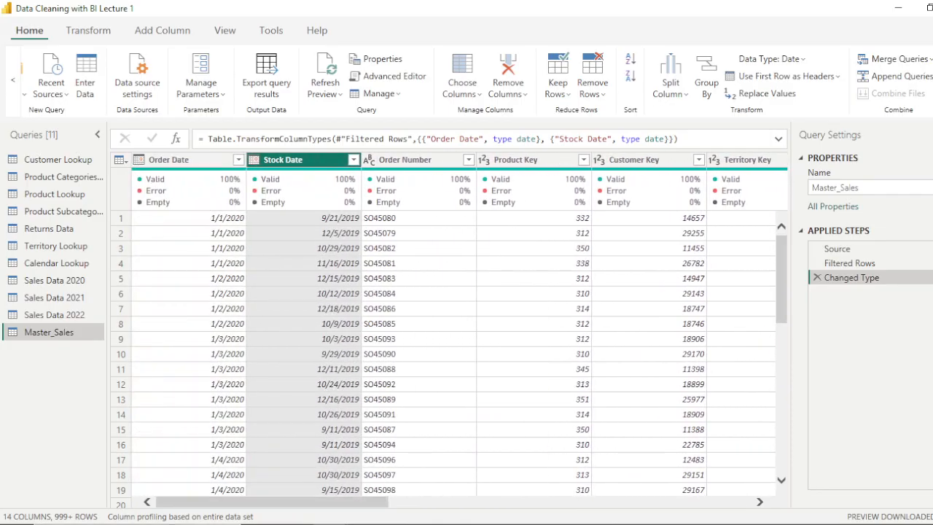
click(38, 305)
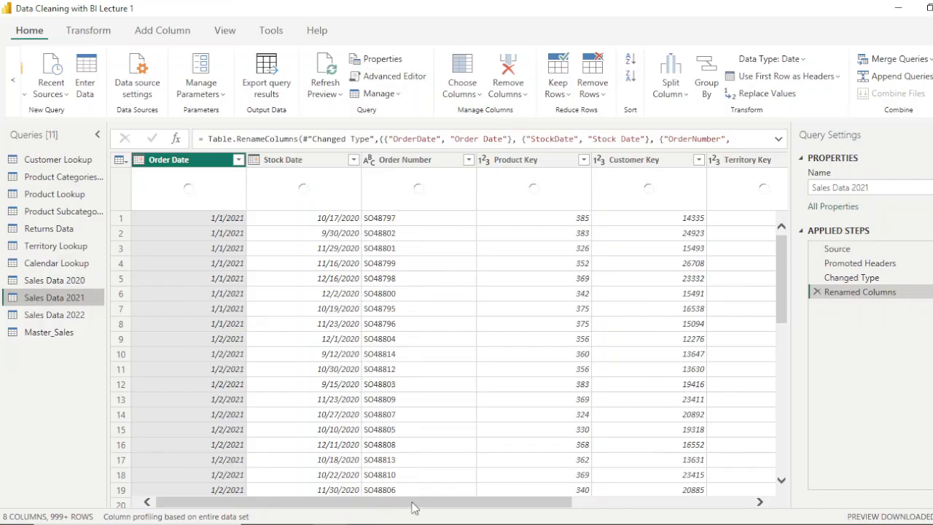
drag(410, 505, 614, 517)
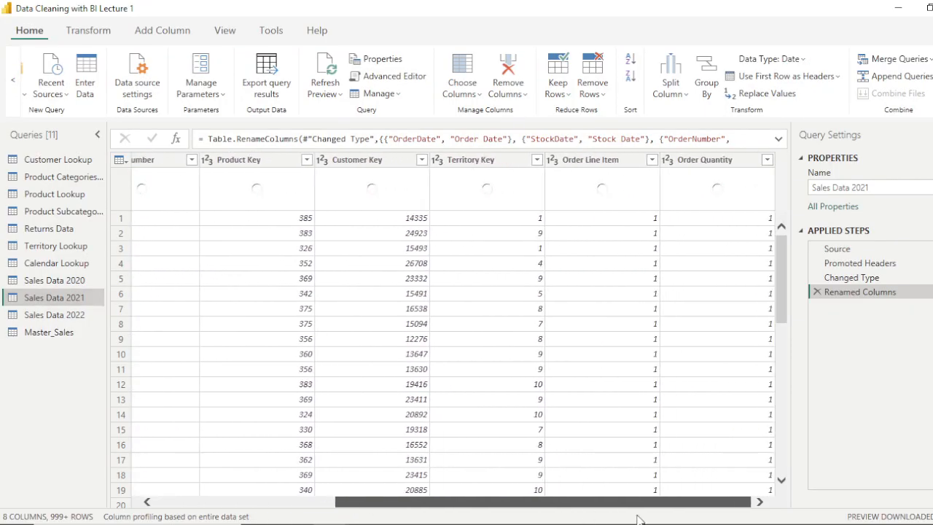
click(58, 328)
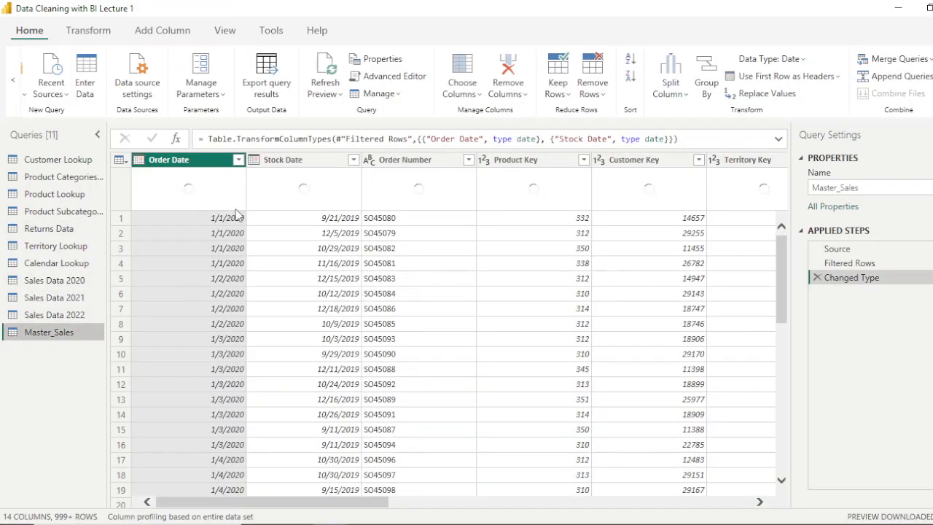
click(56, 282)
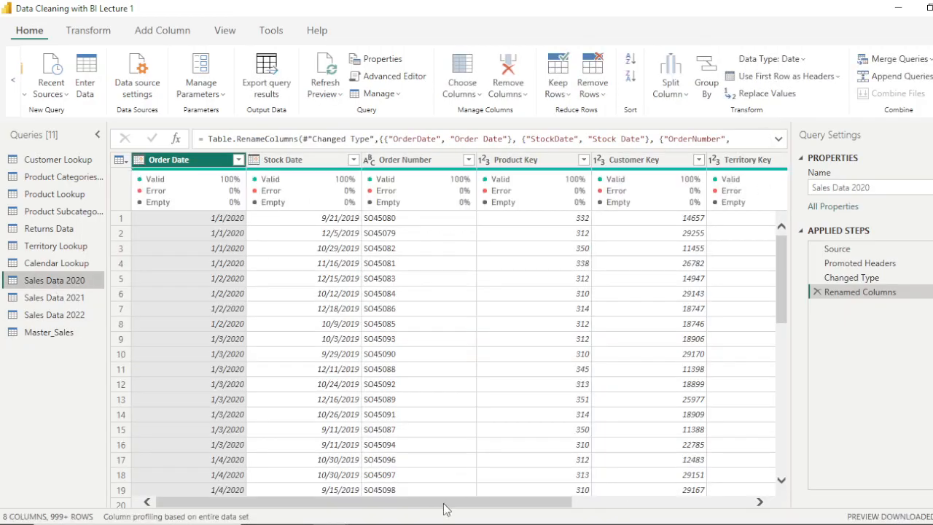
drag(446, 503, 792, 496)
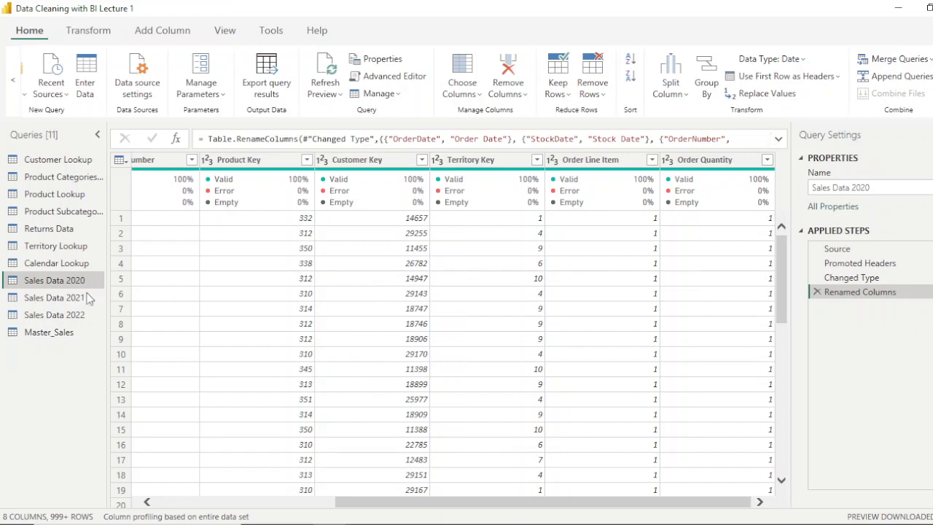
- Remove the Product Subcategory Key and Product Name columns from the Master_Sales query
click(52, 334)
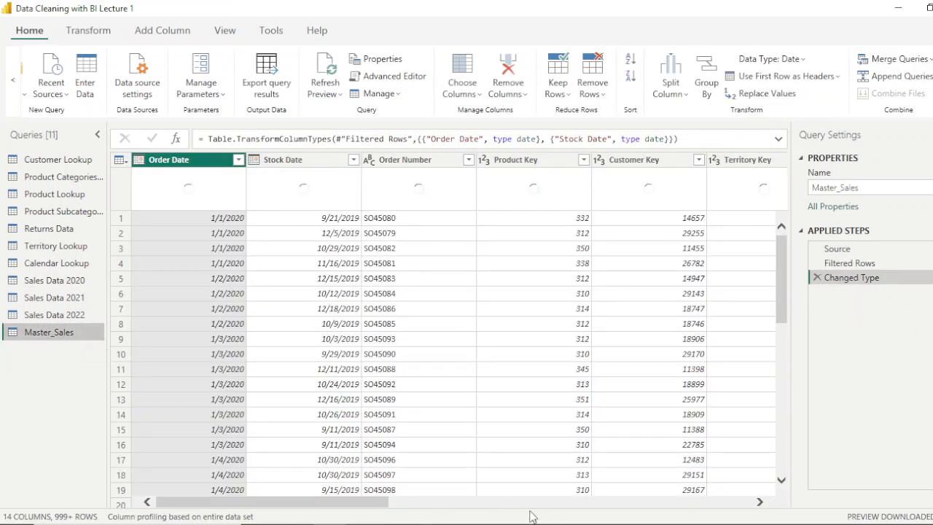
drag(339, 503, 599, 520)
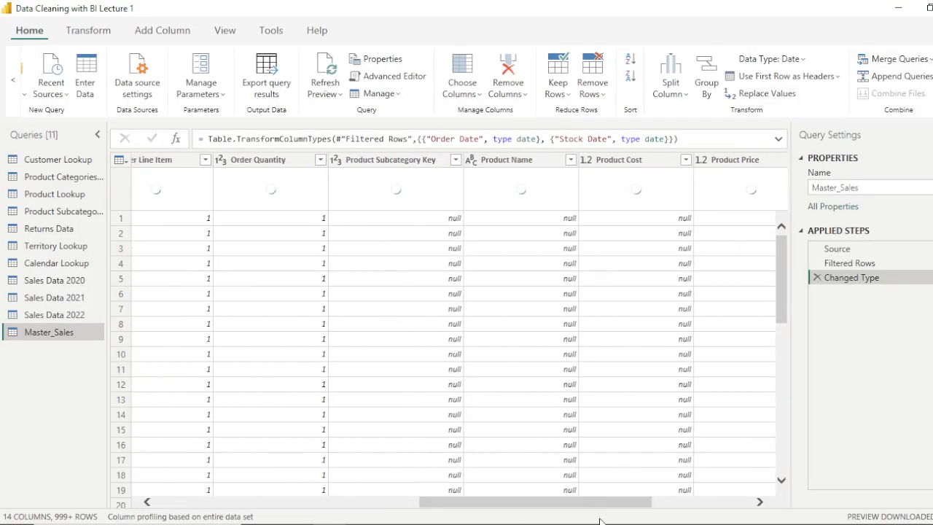
right_click(390, 161)
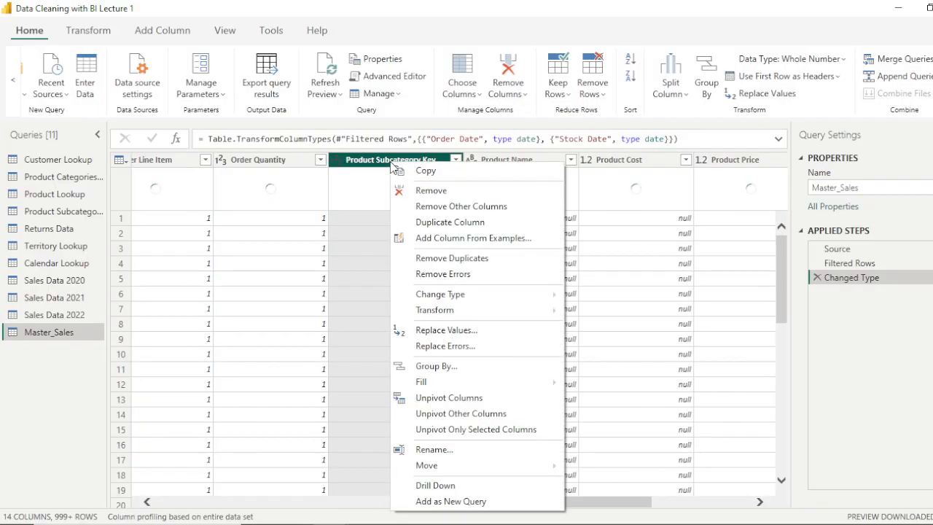
click(430, 191)
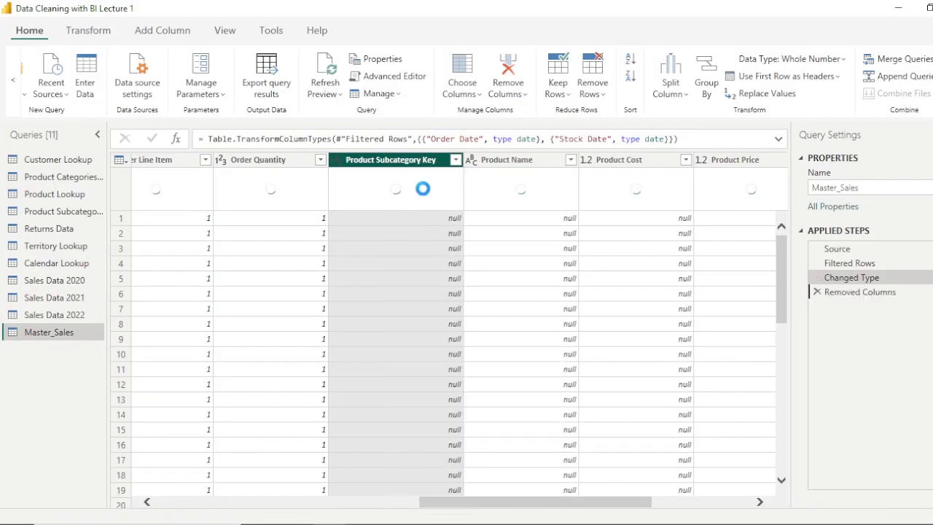
right_click(372, 162)
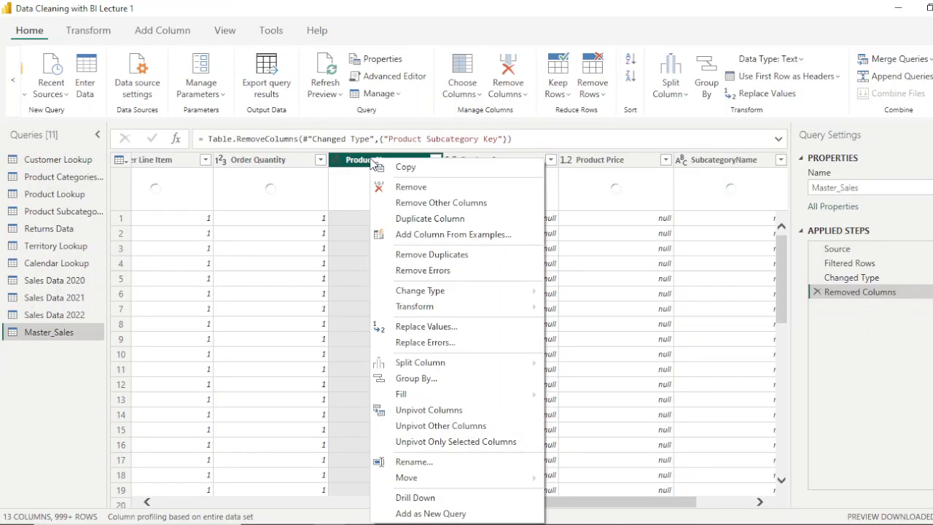
click(397, 184)
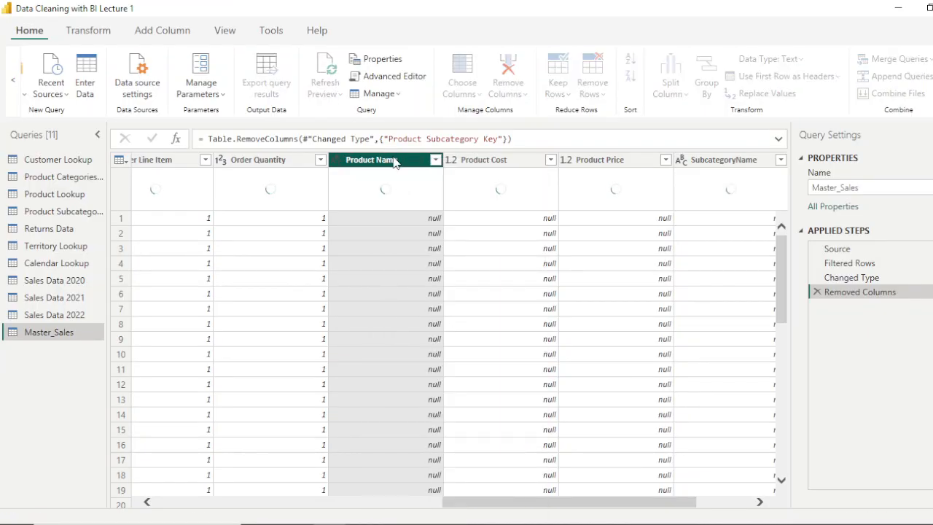
- Remove the Product Cost, Product Price, SubcategoryName and Product Category Key columns from the Master_Sales query
right_click(391, 161)
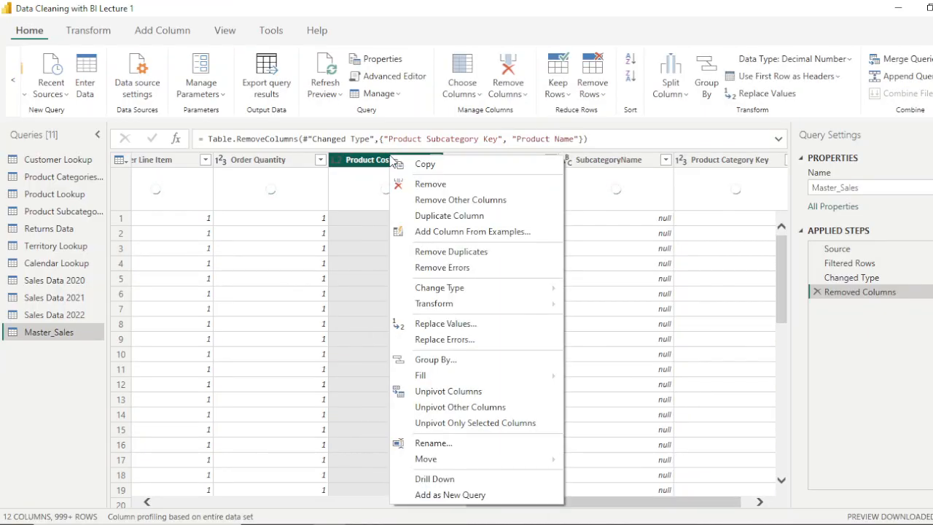
click(427, 186)
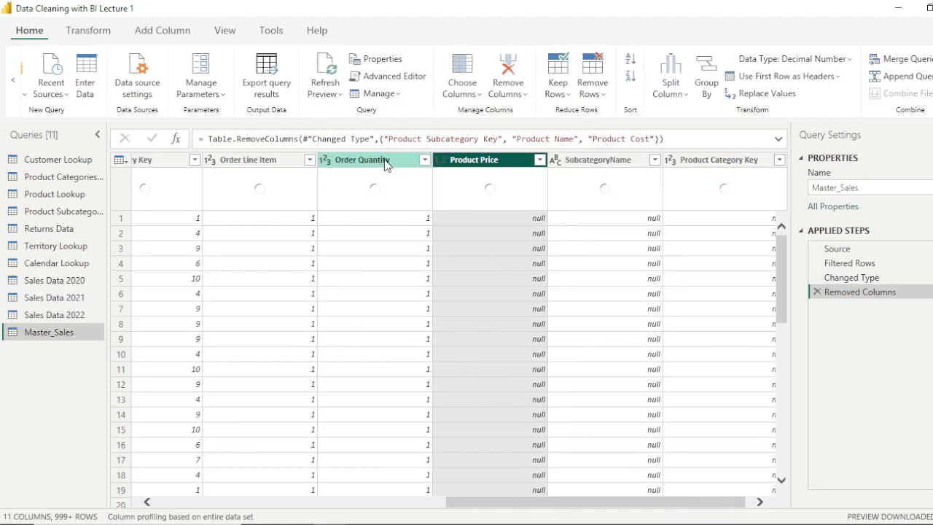
right_click(482, 162)
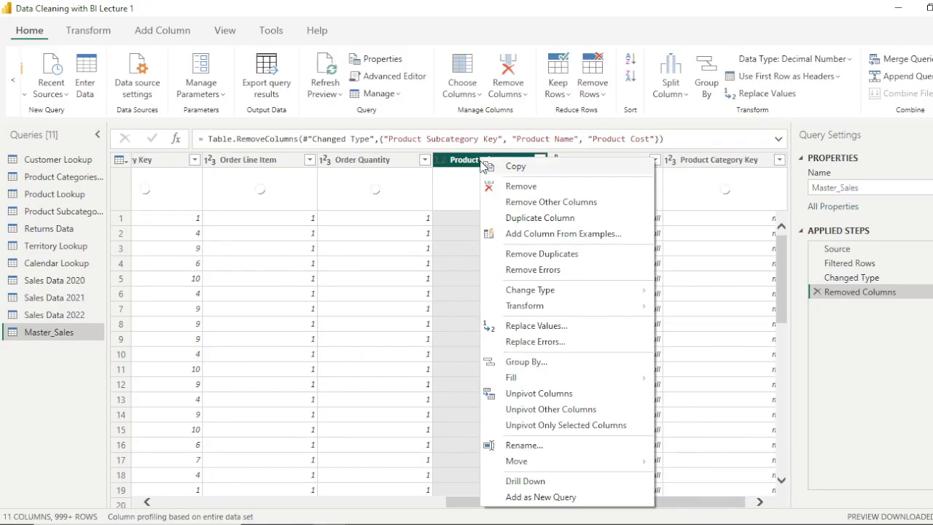
click(512, 186)
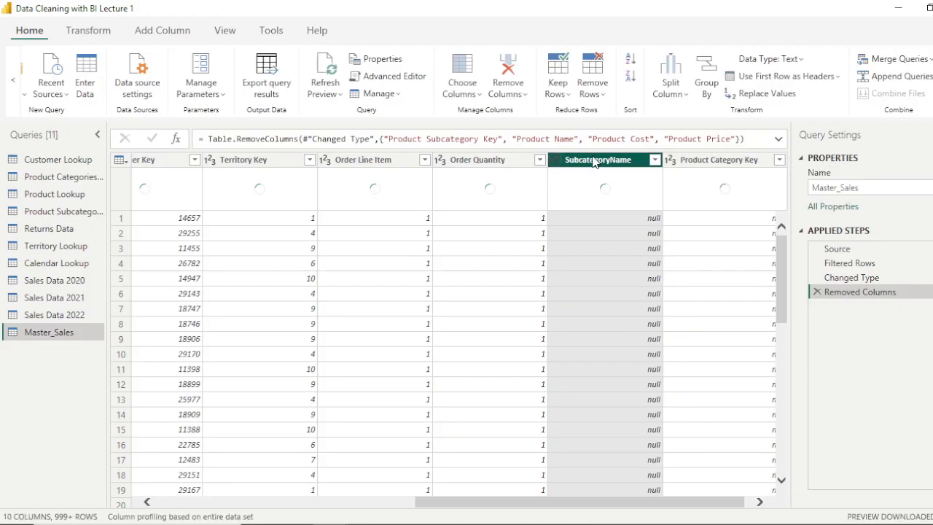
right_click(595, 163)
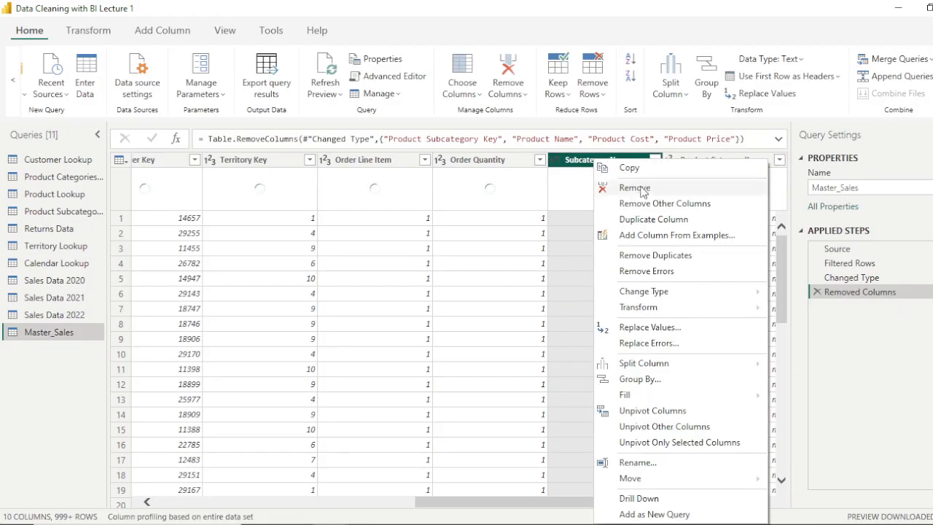
click(635, 188)
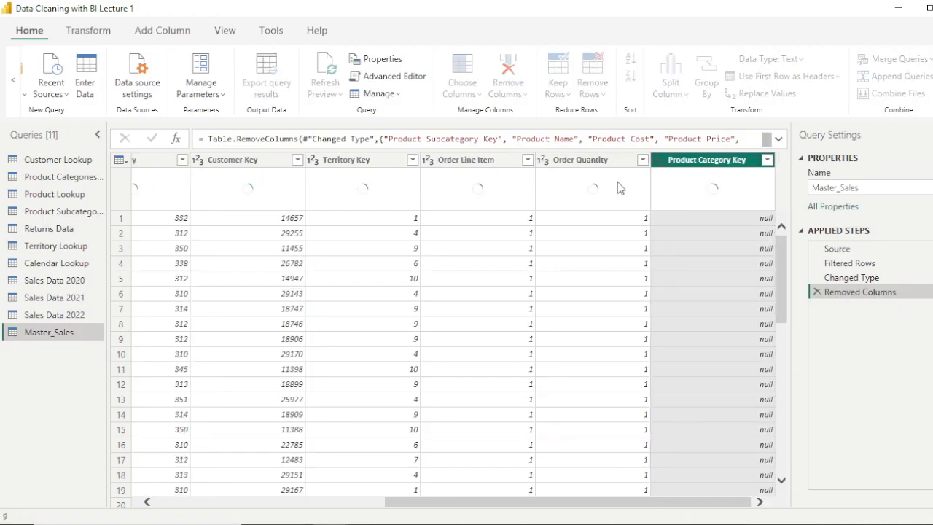
right_click(702, 163)
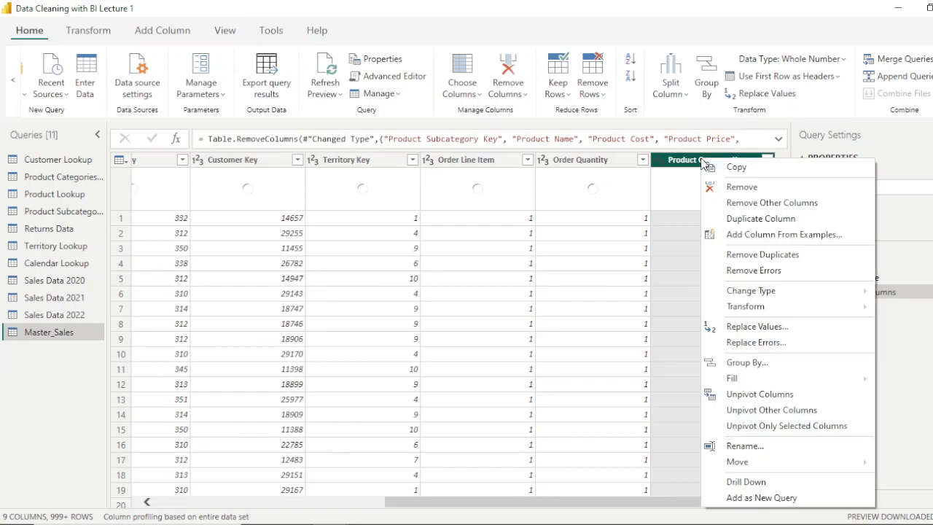
click(729, 184)
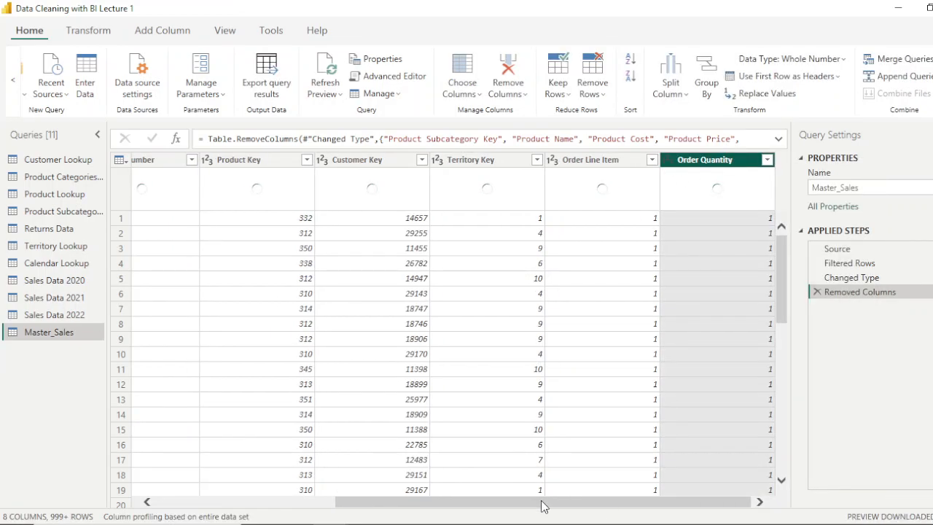
- Set the data type of Customer Key, Territory Key, Order Line Item and Order Quantity in Master_Sales to Whole Number, and check the column quality
drag(542, 508, 274, 501)
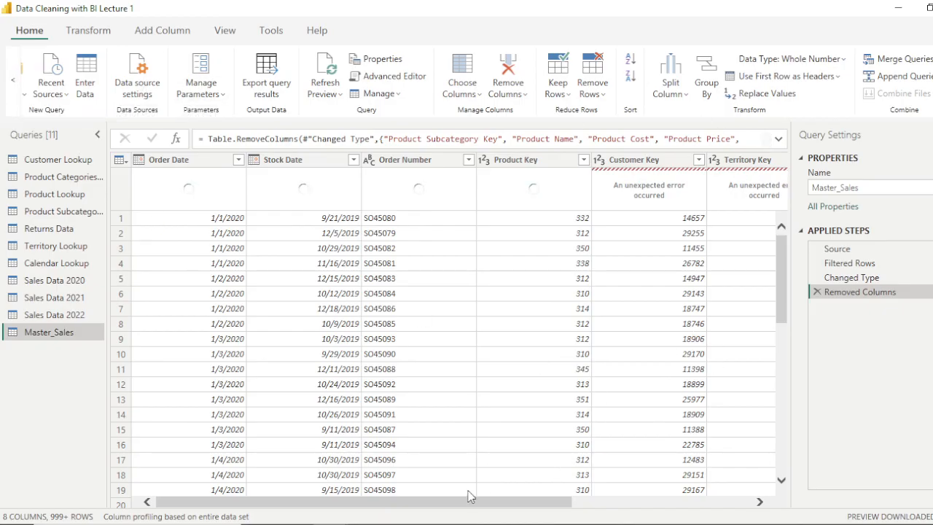
drag(470, 510, 668, 508)
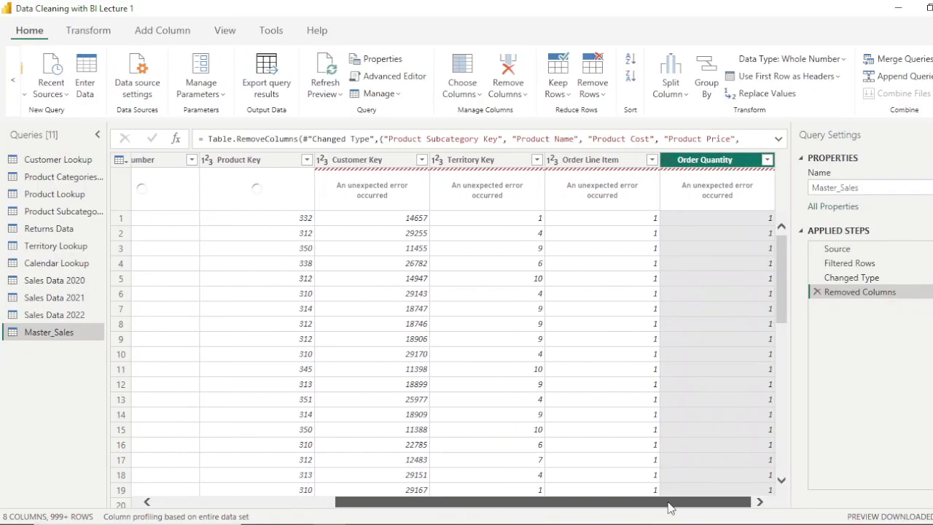
click(323, 159)
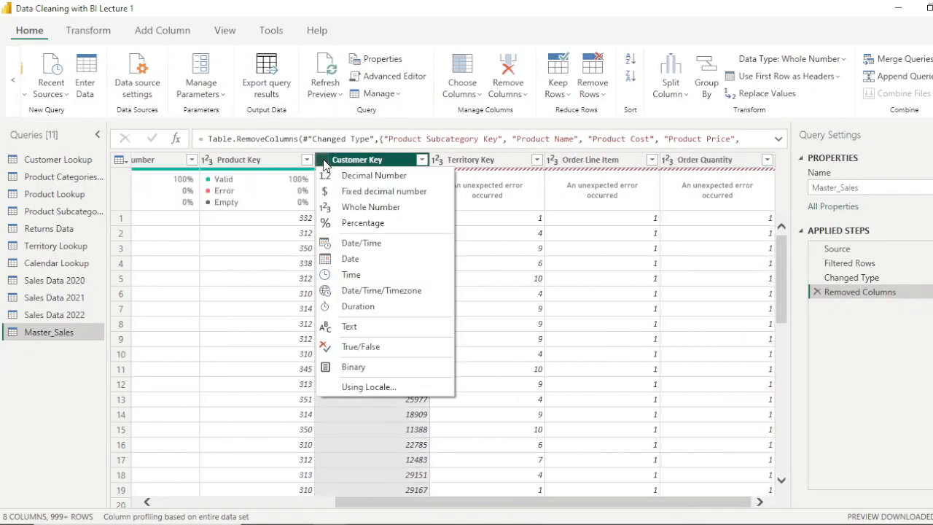
click(374, 208)
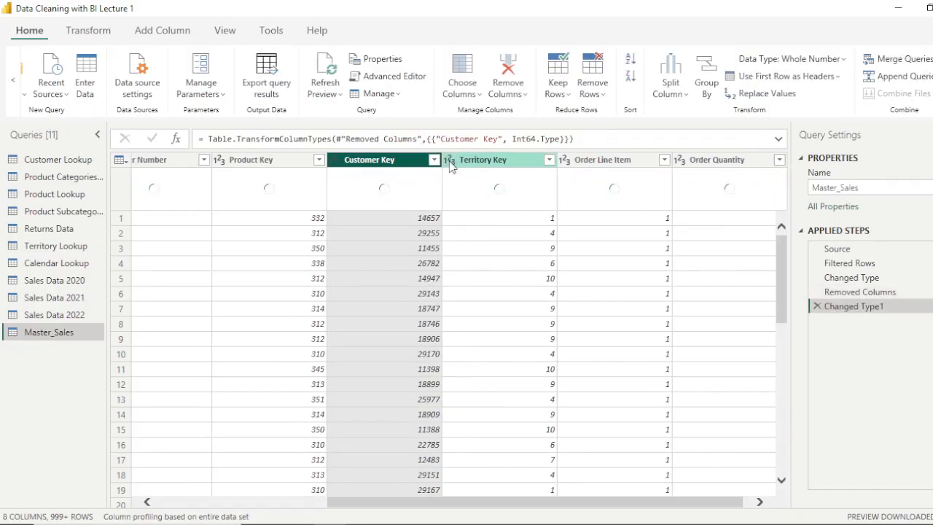
click(450, 160)
click(483, 209)
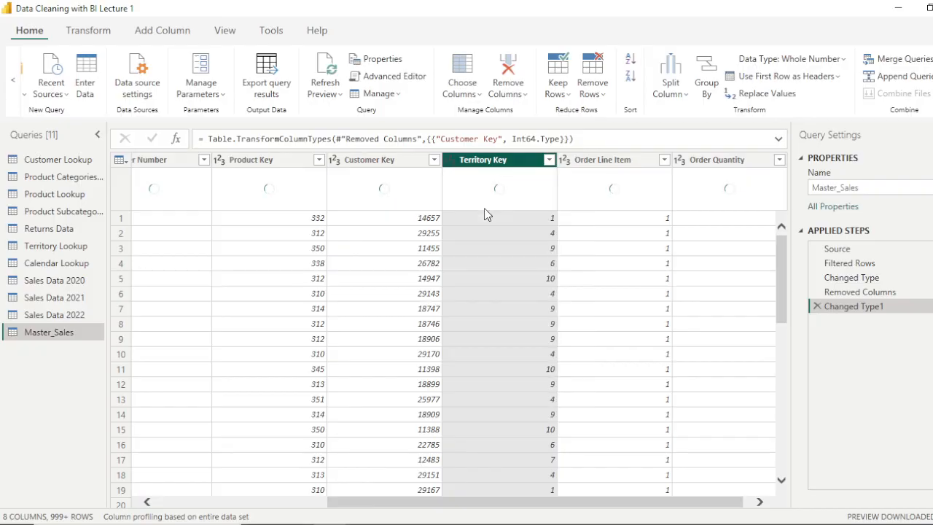
click(565, 160)
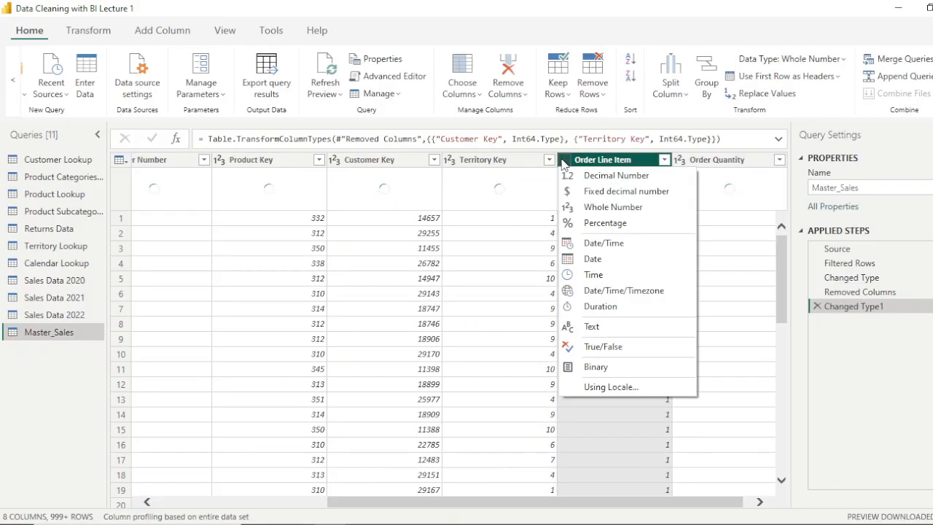
click(602, 209)
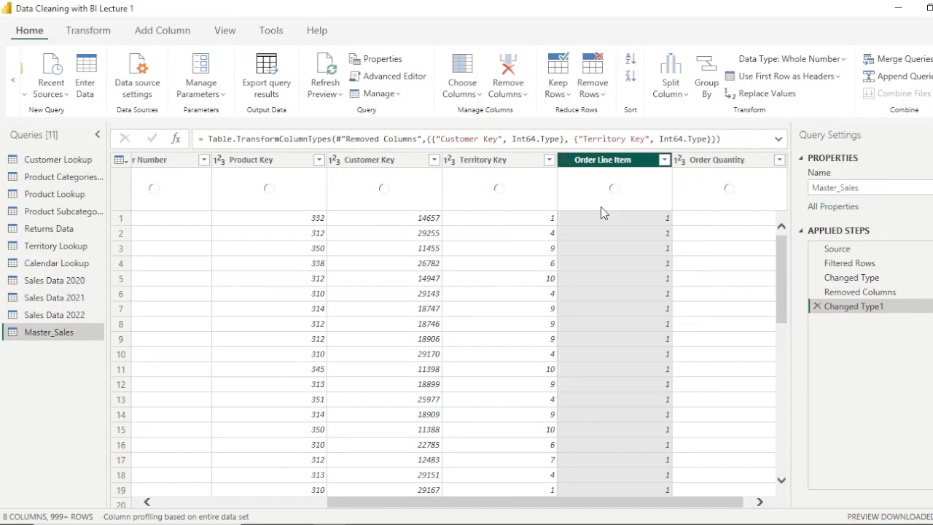
click(681, 165)
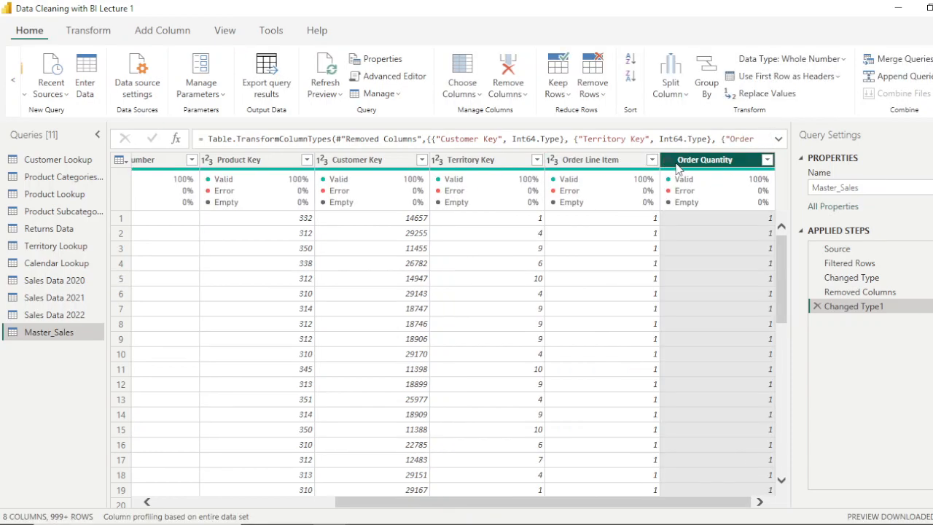
click(673, 161)
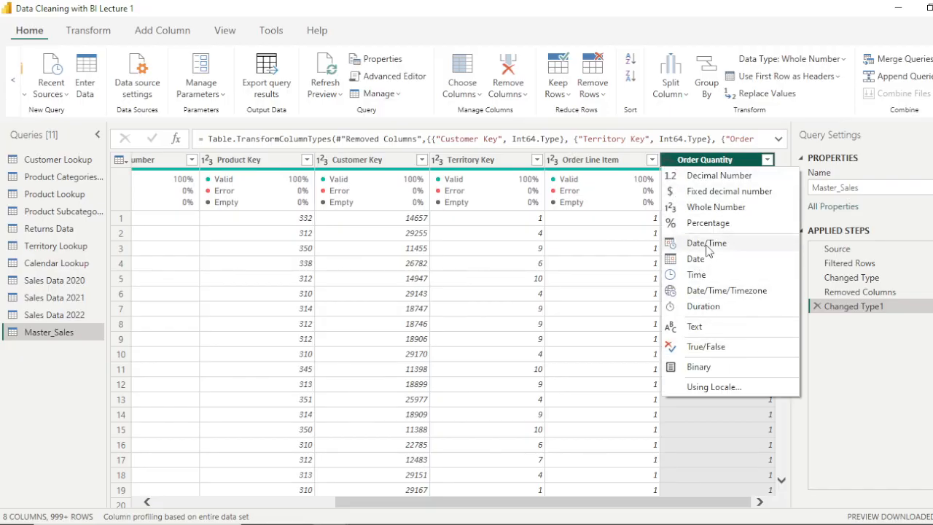
click(711, 209)
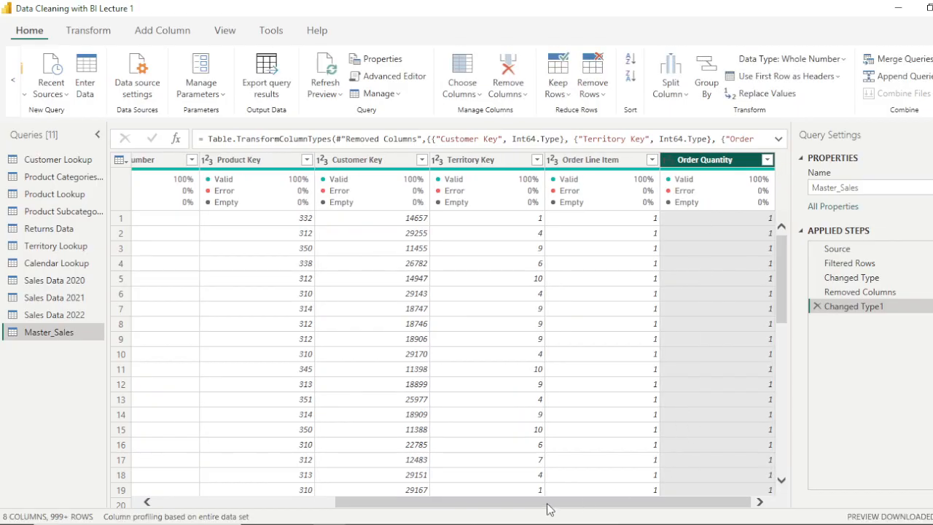
drag(555, 504, 312, 521)
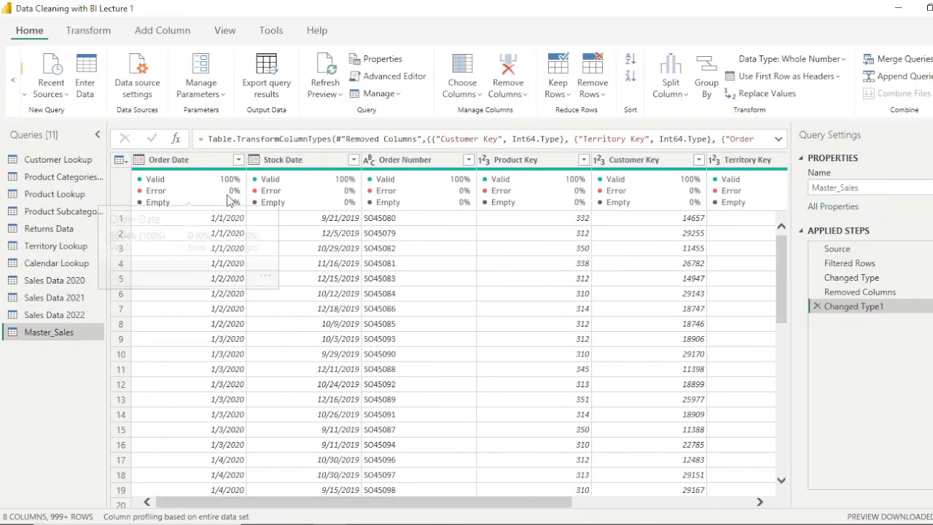
mouse_move(181, 191)
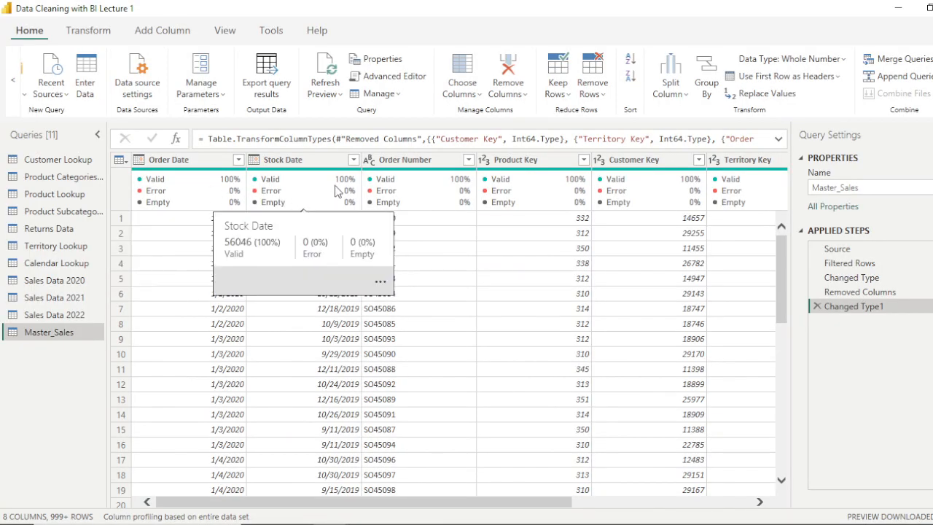
mouse_move(465, 196)
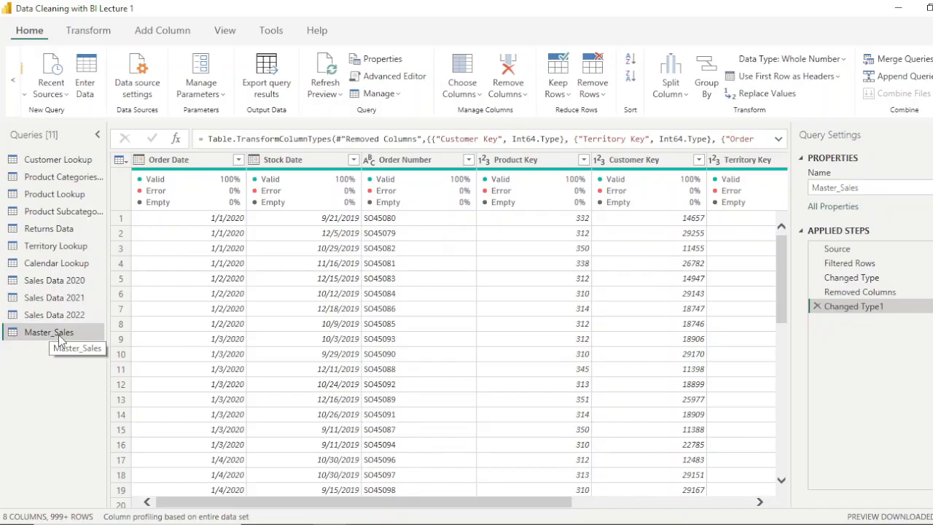
- Disable loading of the Sales Data 2020, Sales Data 2021 and Sales Data 2022 queries into the report
right_click(51, 287)
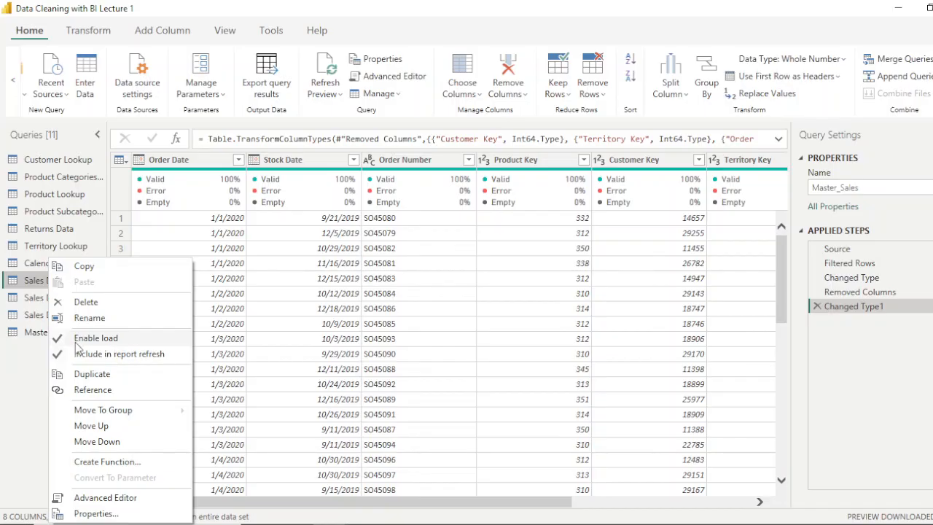
click(21, 365)
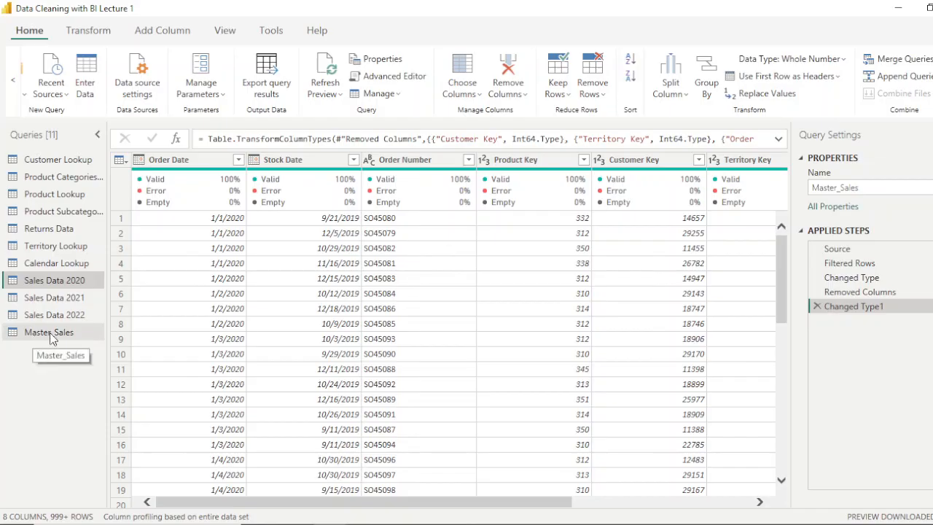
right_click(40, 283)
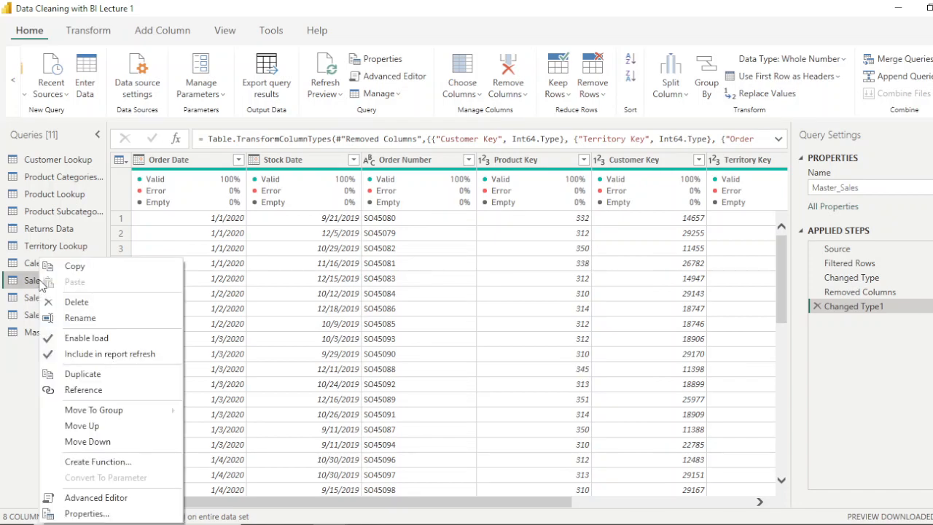
click(73, 338)
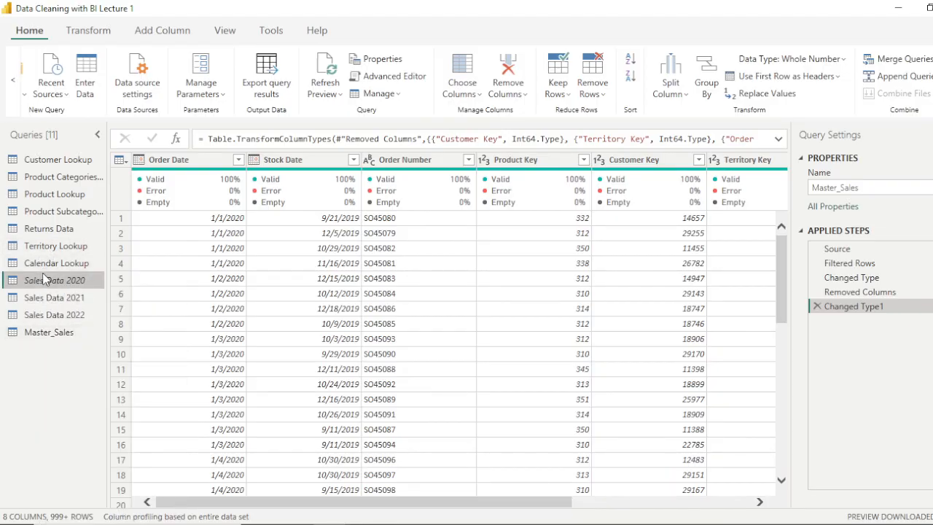
drag(40, 281, 34, 291)
right_click(49, 302)
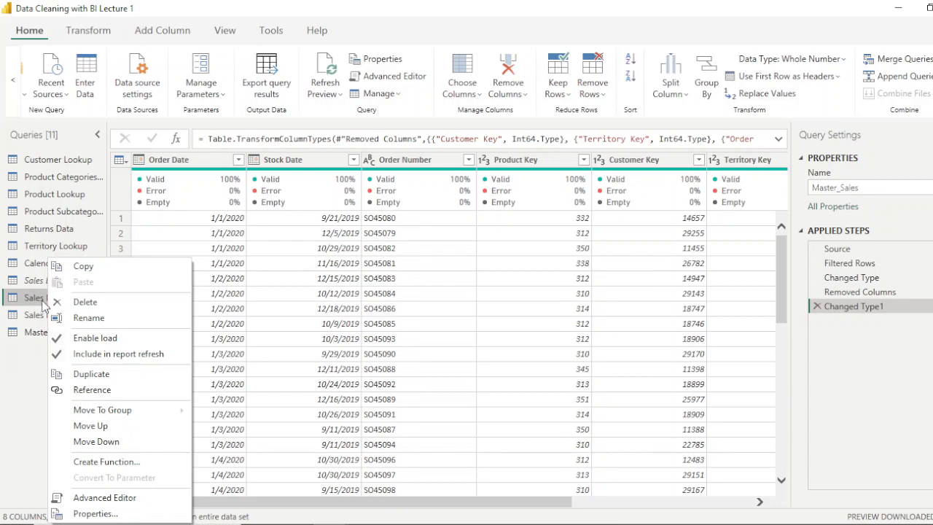
click(91, 341)
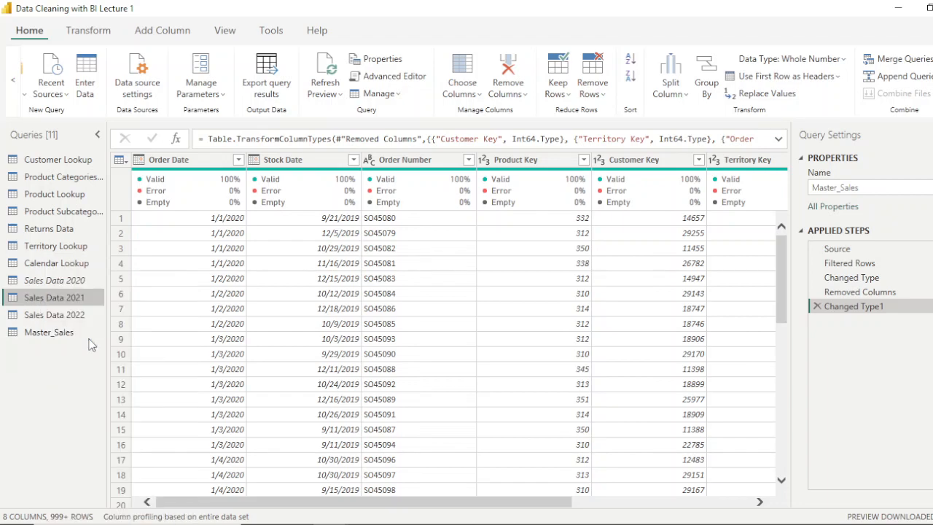
right_click(51, 315)
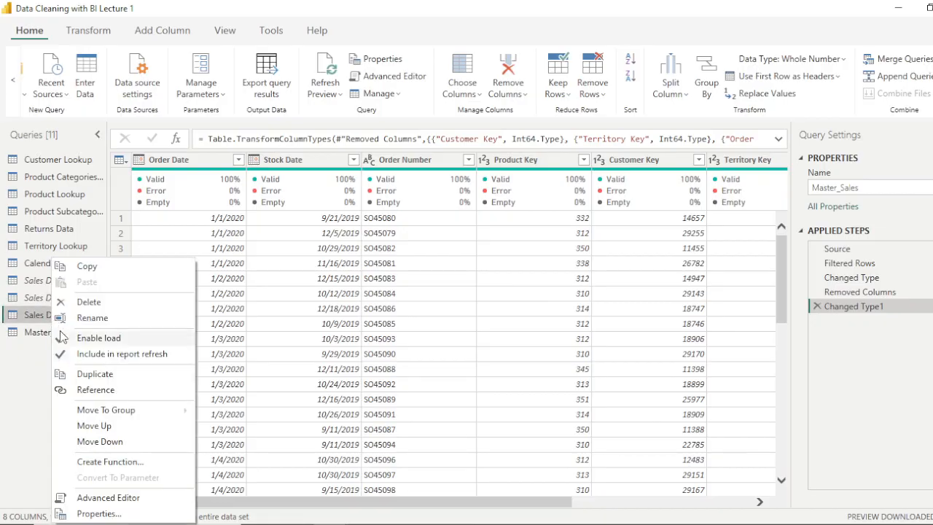
click(98, 340)
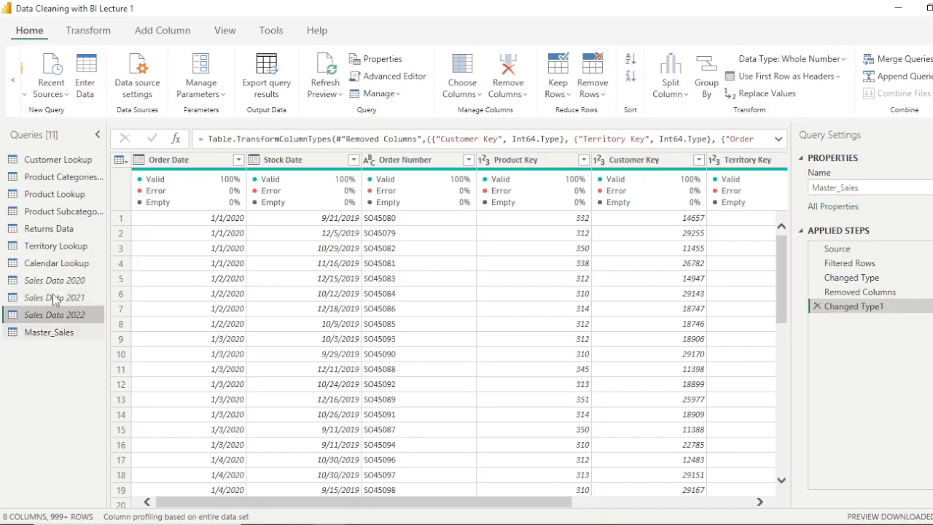
- Close the query editor with the pending changes applied and show the data model's relationship diagram
click(12, 84)
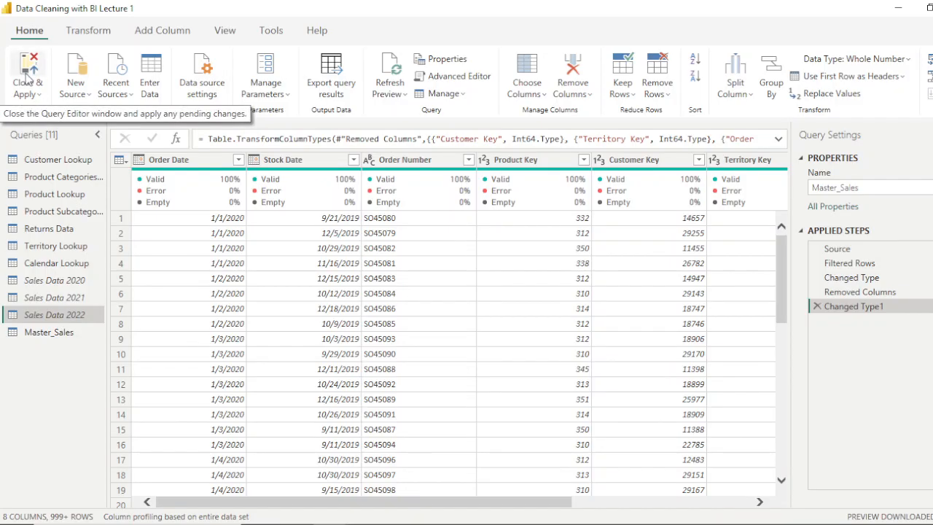
click(29, 70)
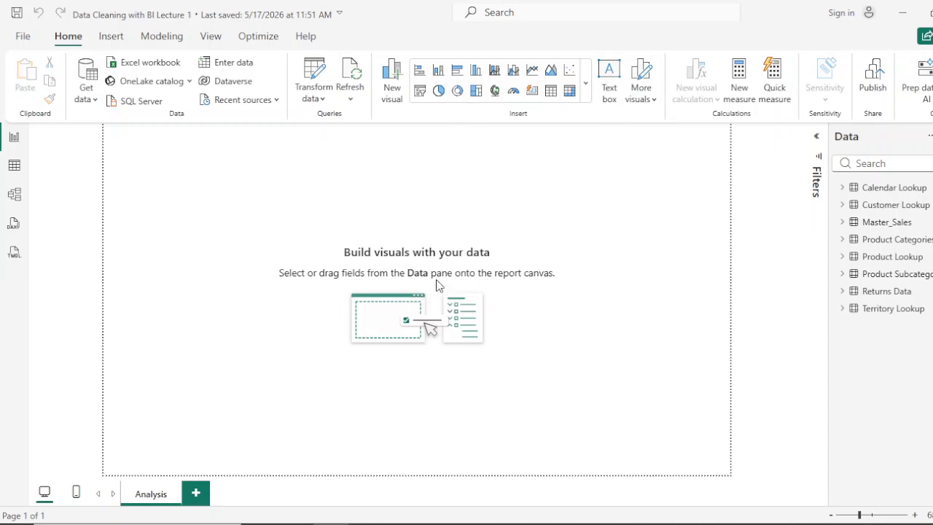
click(14, 197)
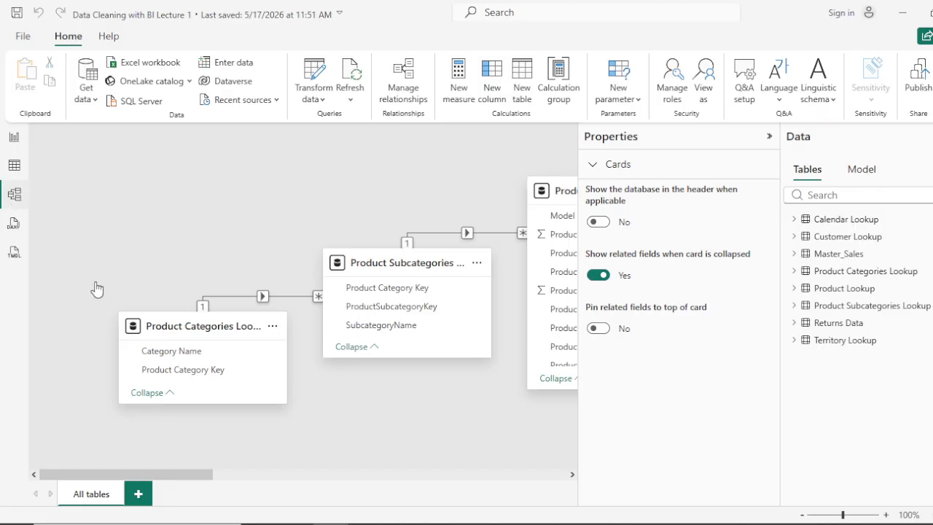
- Collapse the Properties and Data panes to give the model diagram more room
click(768, 140)
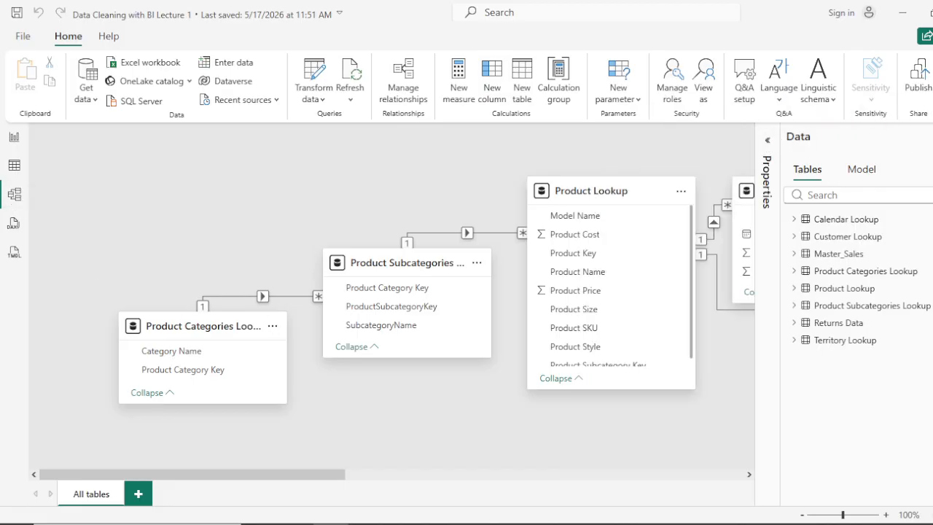
click(931, 137)
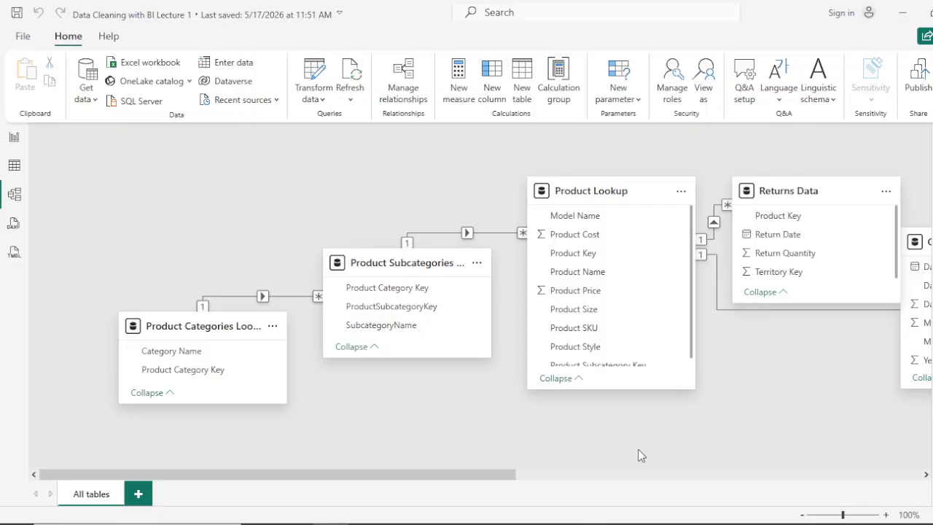
mouse_move(484, 232)
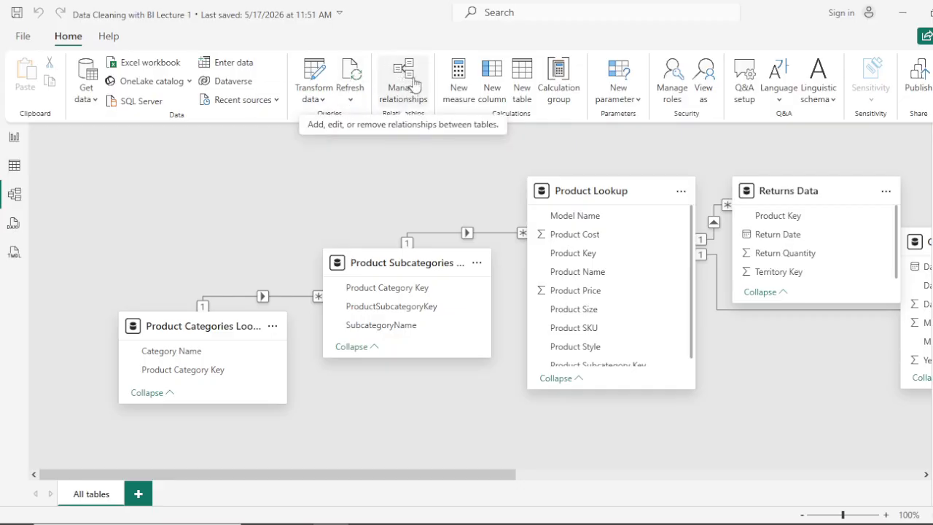
- Delete all existing relationships between the model's tables and close the relationship manager
click(414, 84)
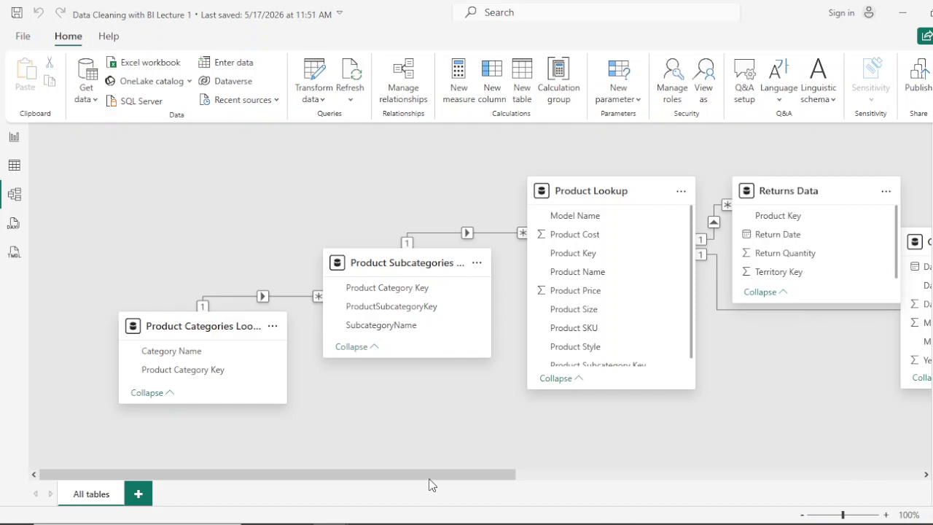
click(408, 76)
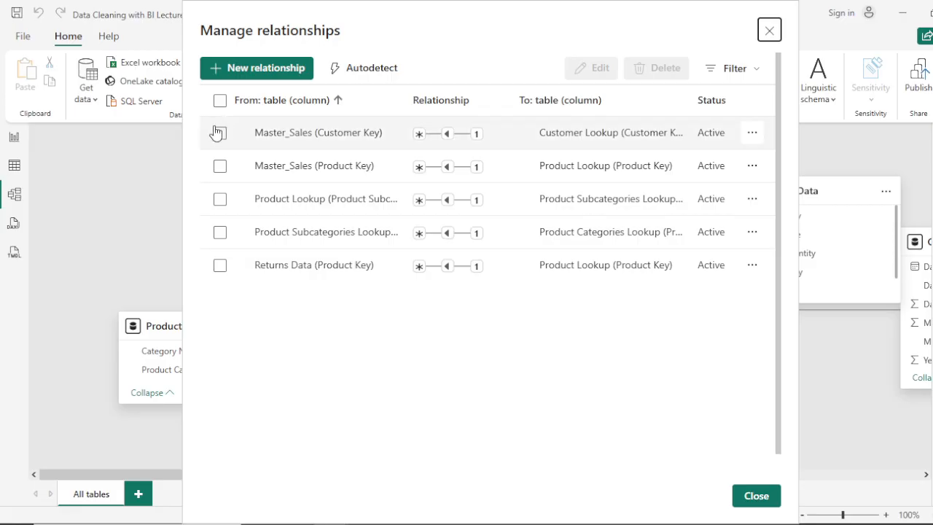
click(219, 102)
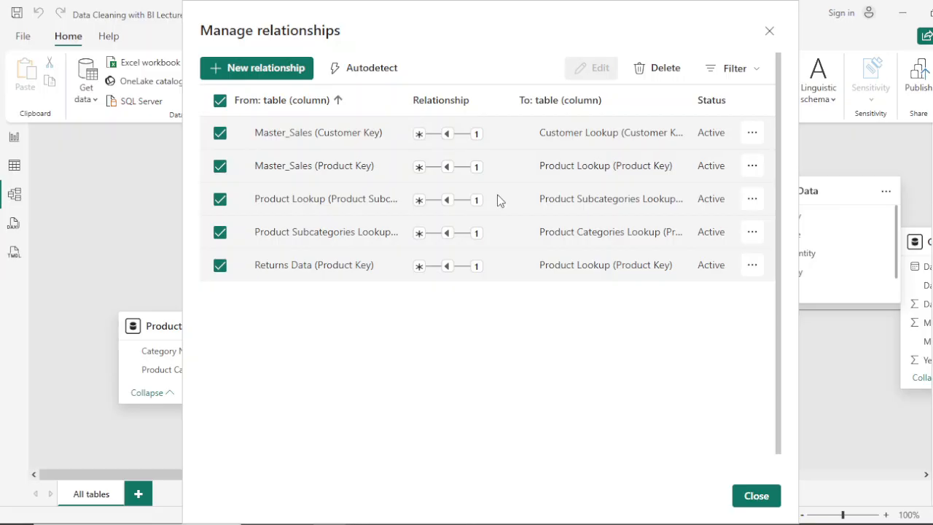
key(Delete)
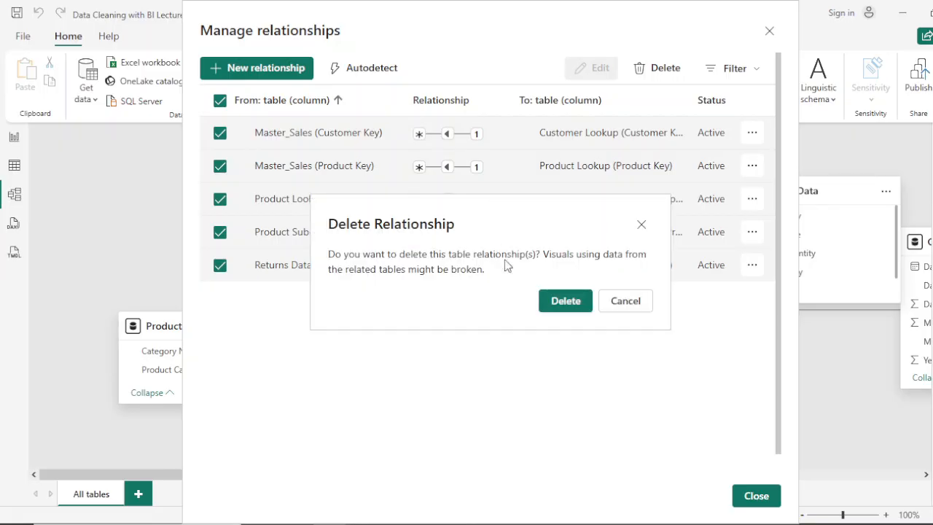
click(571, 300)
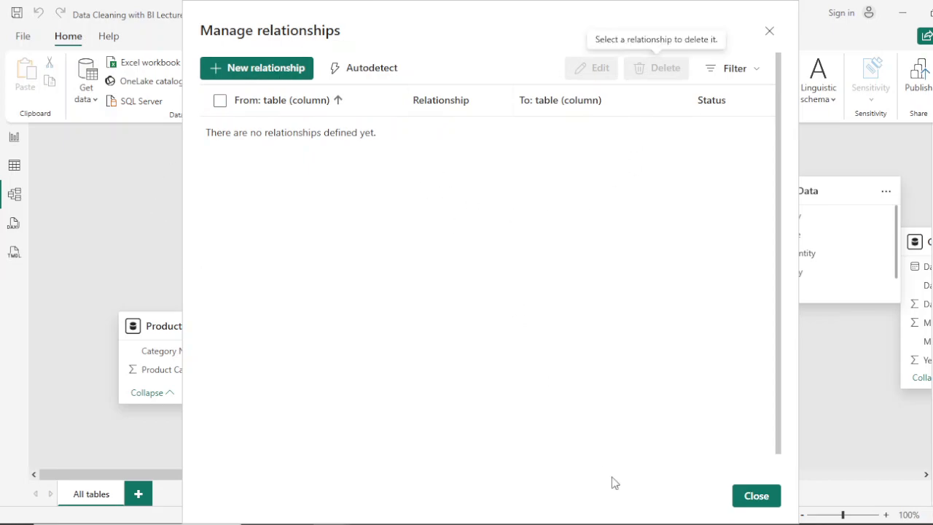
click(757, 497)
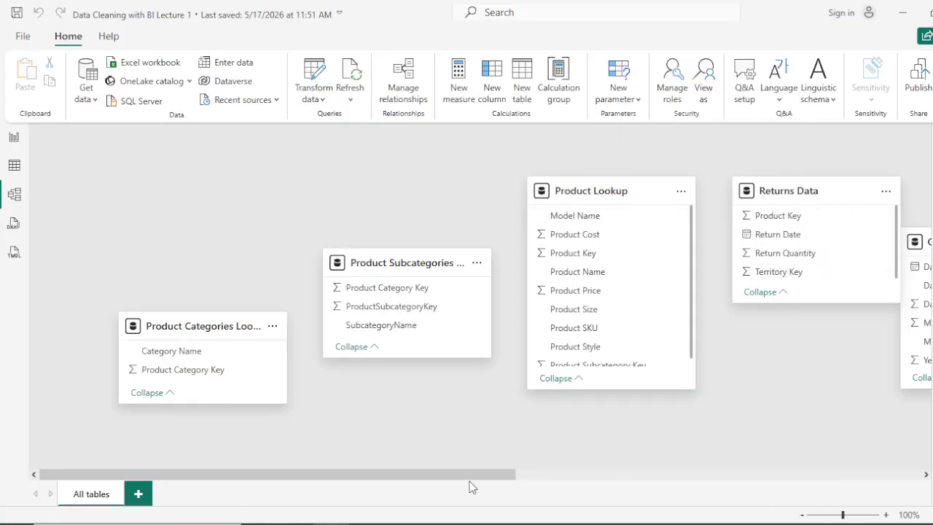
- Move the Master_Sales table from the far end of the diagram to below Product Lookup, and collapse the ribbon
drag(472, 479, 885, 483)
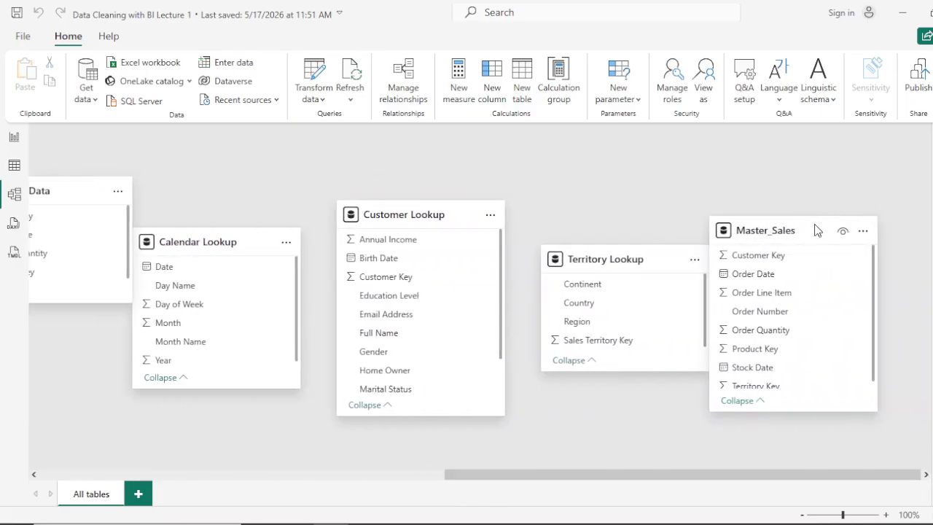
drag(815, 237, 118, 352)
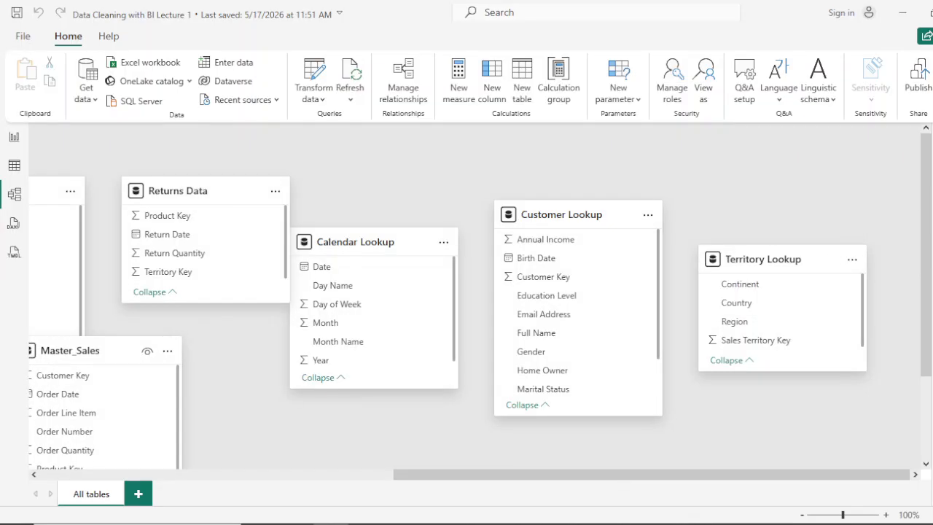
key(ctrl+F1)
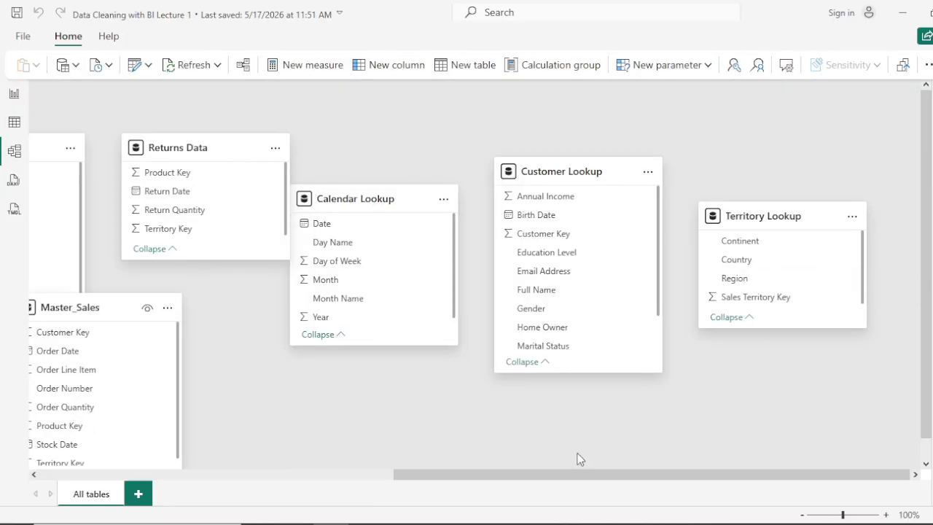
- Stack the Product Subcategories Lookup table above Product Categories Lookup, aligned at the start of the diagram
drag(537, 478, 123, 500)
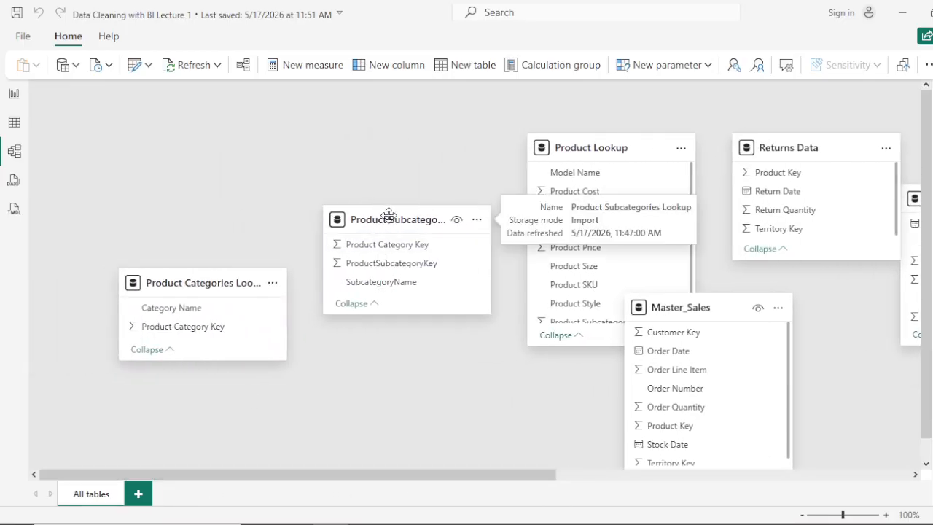
drag(388, 216, 176, 92)
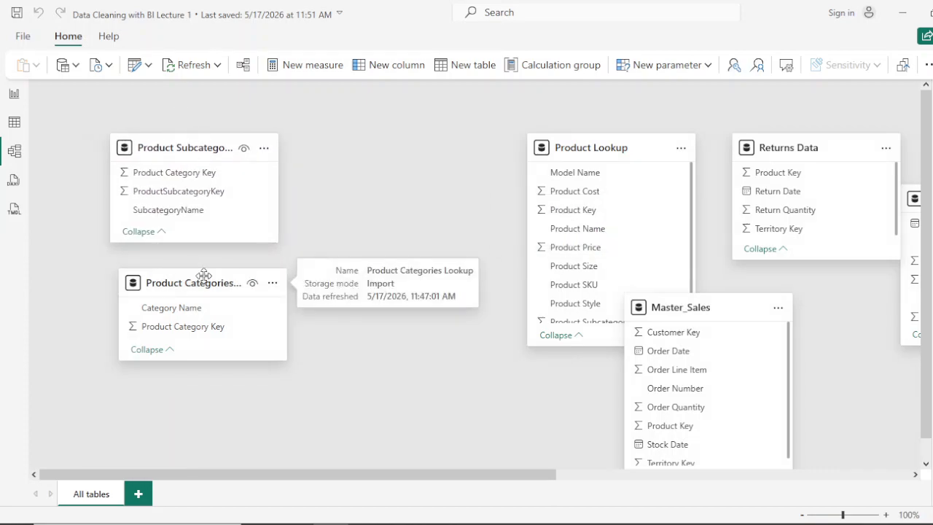
drag(194, 280, 157, 287)
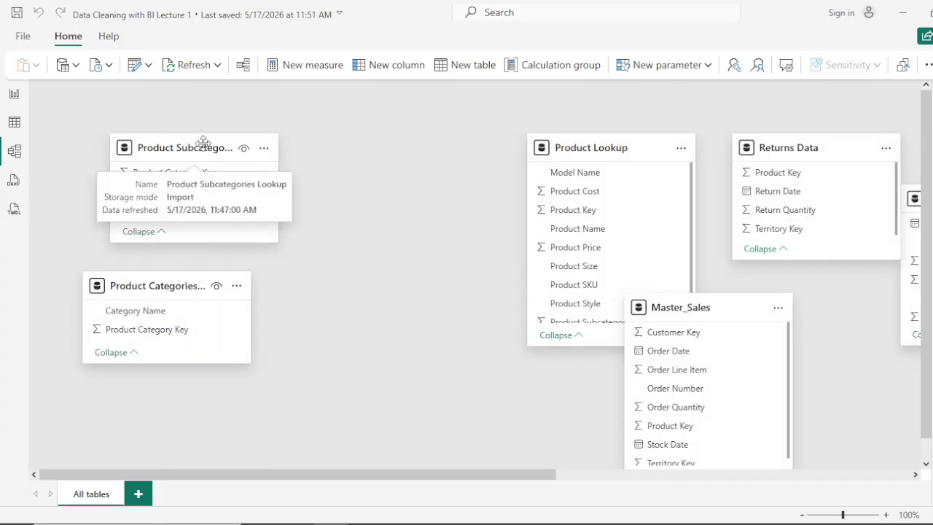
drag(156, 141, 128, 137)
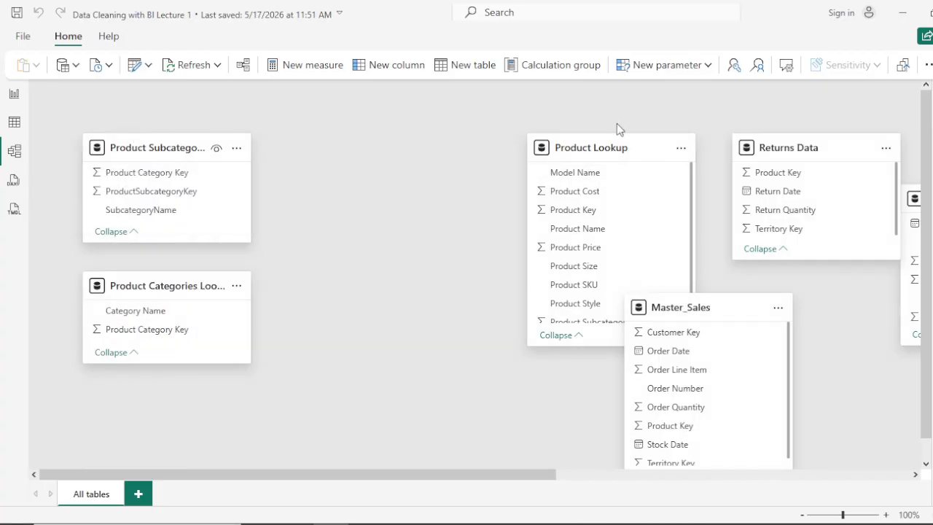
- Place Product Lookup beside Product Subcategories Lookup, Master_Sales directly beneath Product Lookup, and Returns Data on its other side
drag(614, 148, 426, 85)
scroll(545, 319, down, 1)
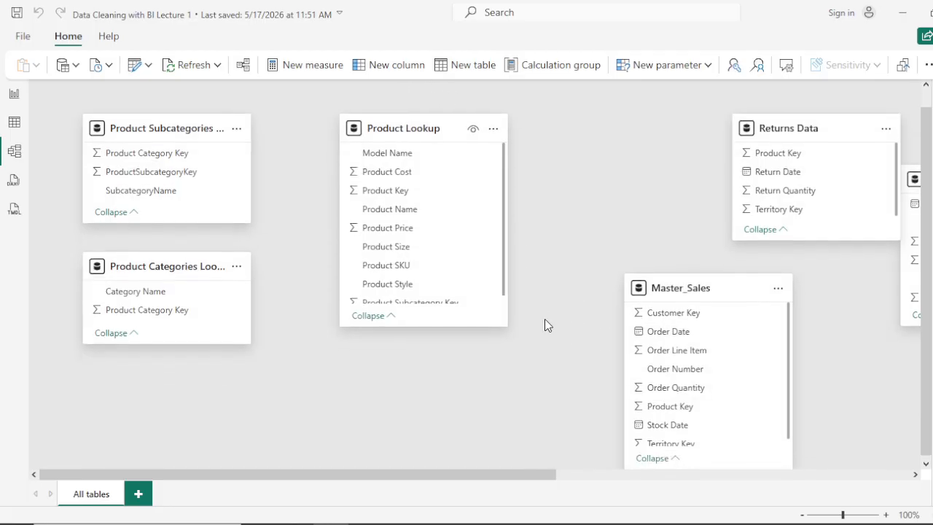
drag(716, 283, 432, 356)
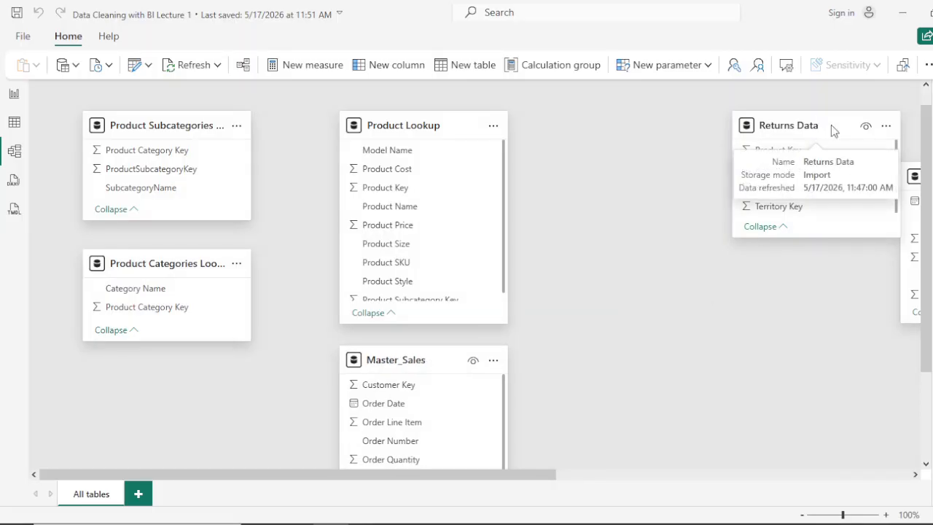
drag(825, 124, 669, 126)
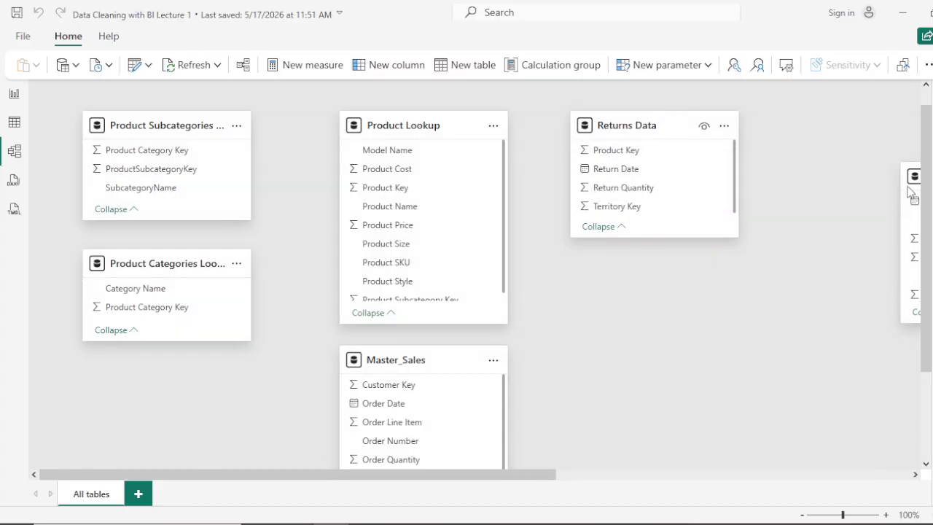
- Stack Calendar Lookup and Customer Lookup beneath Returns Data, and place Territory Lookup beneath Product Categories Lookup
drag(525, 474, 775, 470)
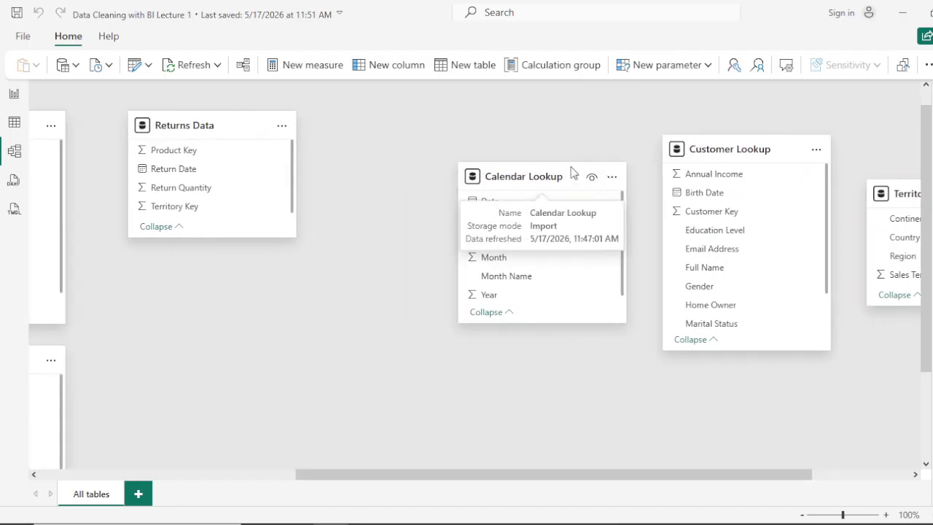
drag(572, 173, 247, 257)
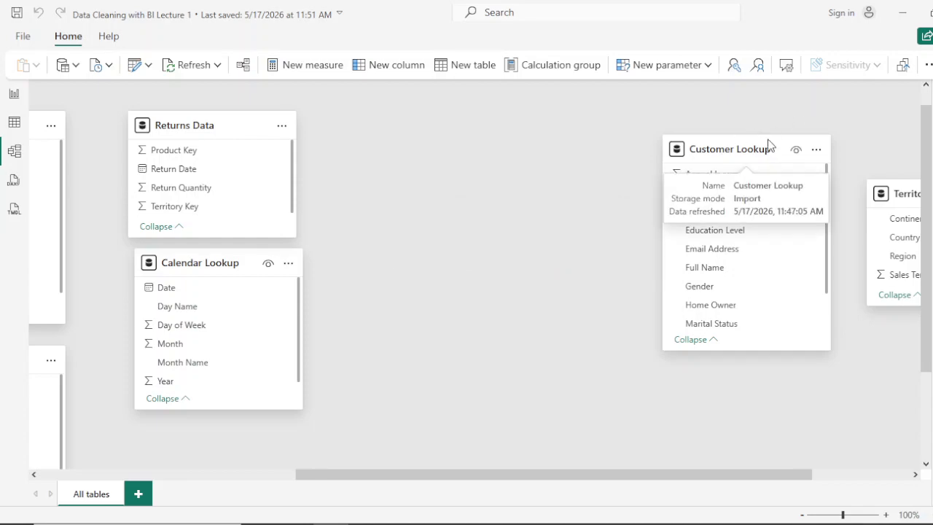
drag(770, 146, 703, 221)
drag(360, 423, 243, 430)
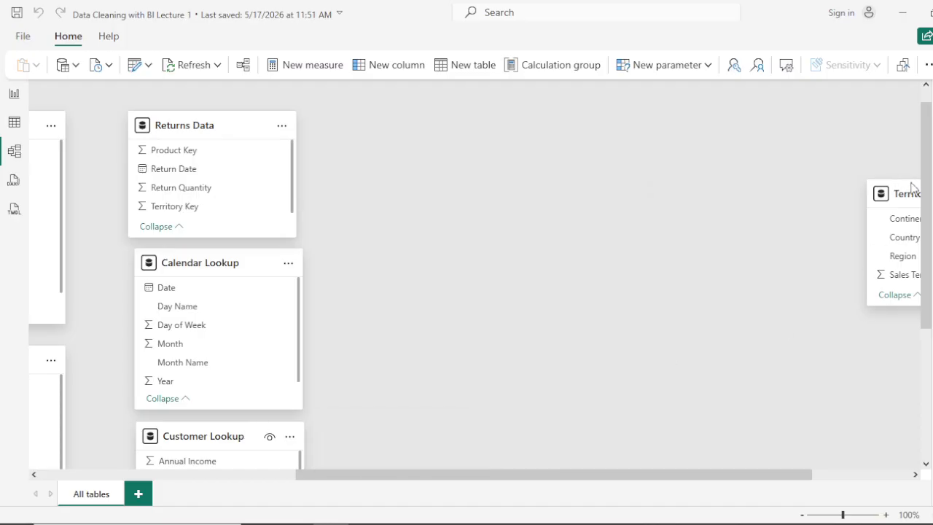
drag(913, 189, 115, 381)
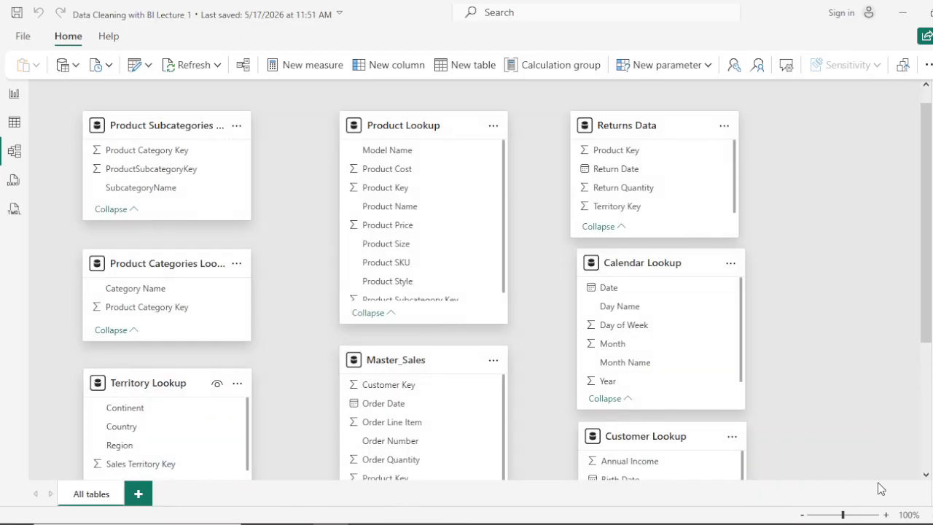
scroll(866, 348, down, 3)
scroll(866, 350, up, 1)
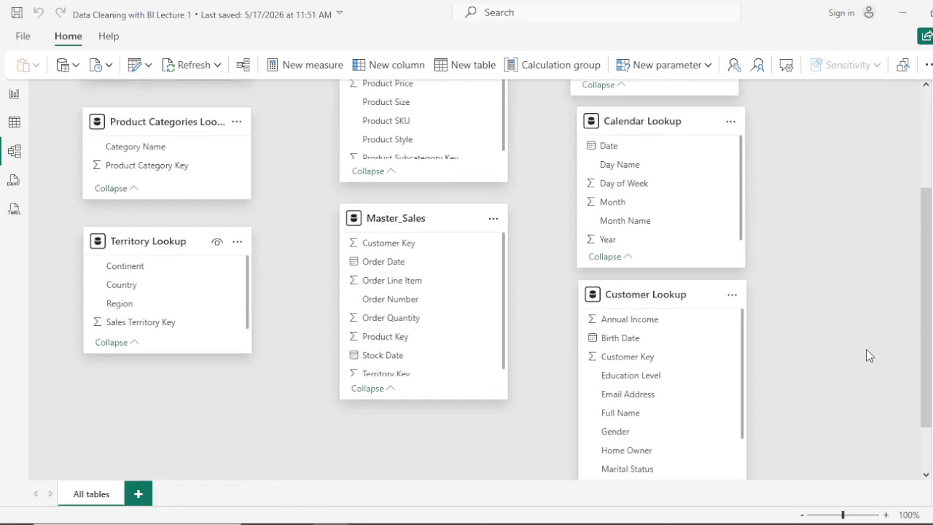
scroll(866, 349, up, 1)
scroll(868, 351, up, 1)
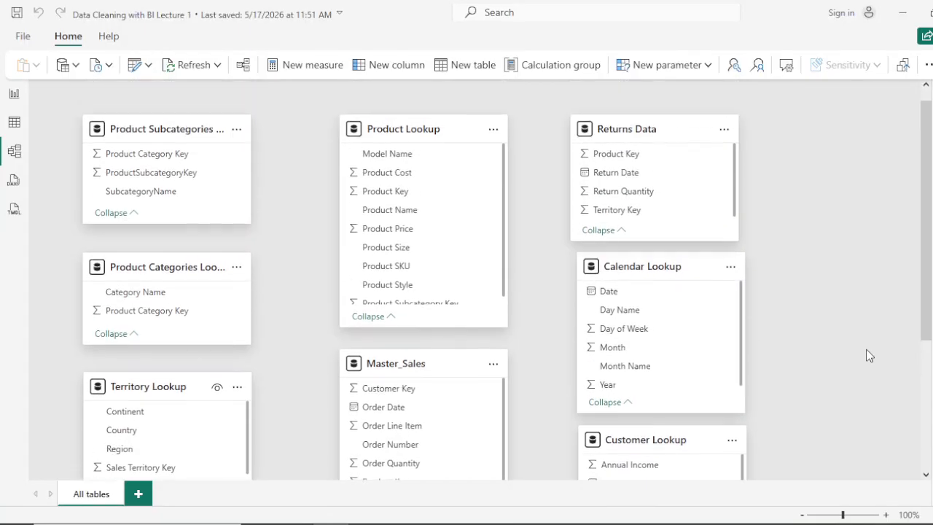
scroll(868, 347, down, 1)
scroll(911, 261, up, 1)
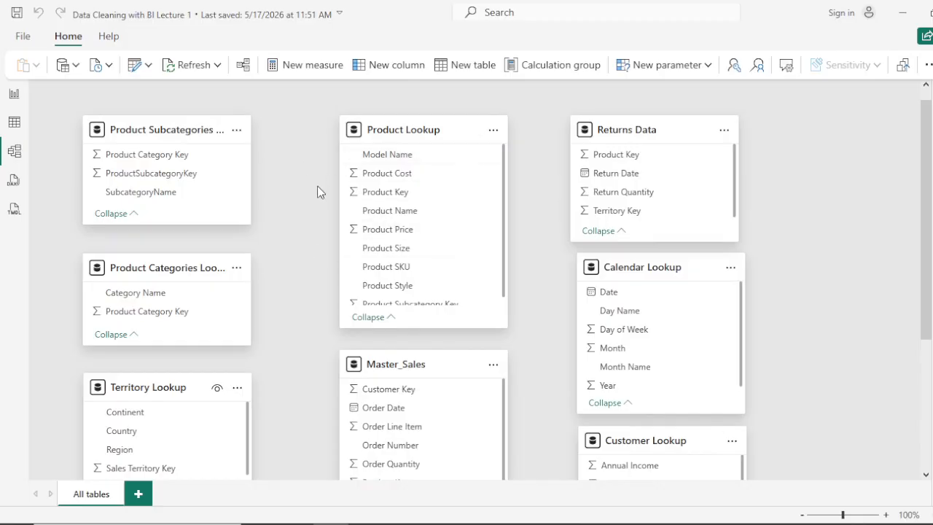
- Create an active one-to-many relationship from Customer Key in Customer Lookup to Customer Key in Master_Sales with single cross-filter direction
scroll(317, 186, down, 2)
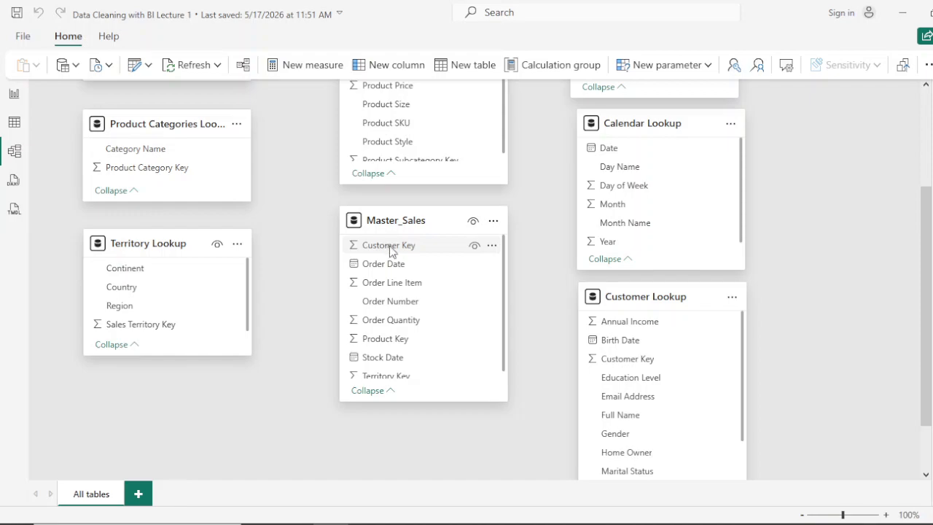
drag(391, 248, 632, 366)
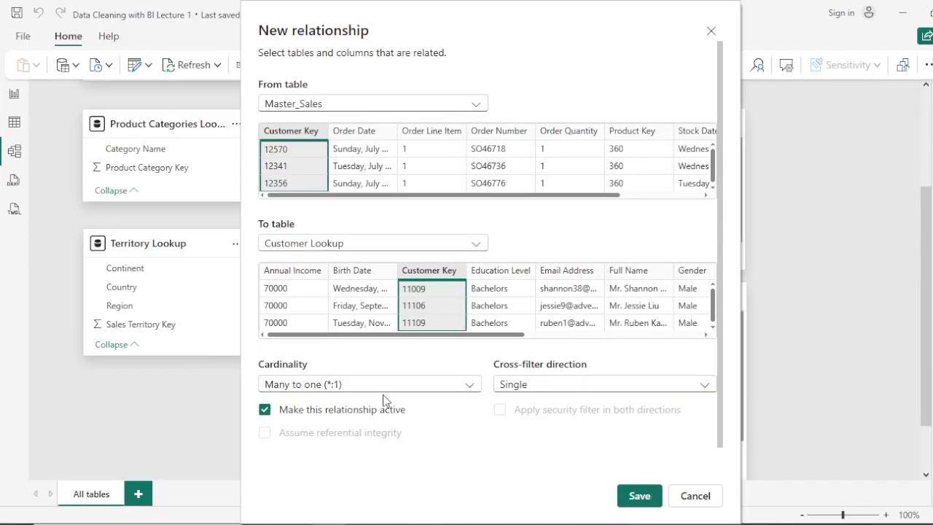
click(702, 496)
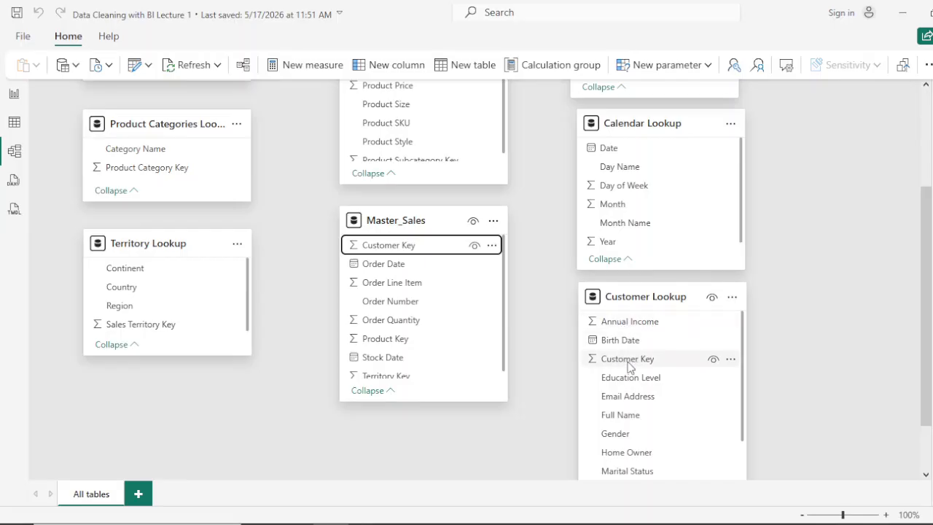
drag(630, 366, 391, 246)
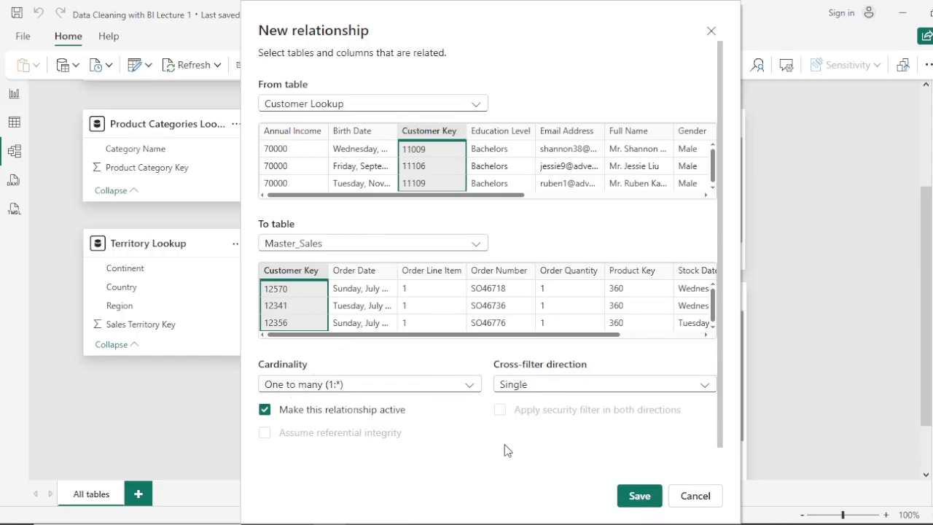
click(641, 497)
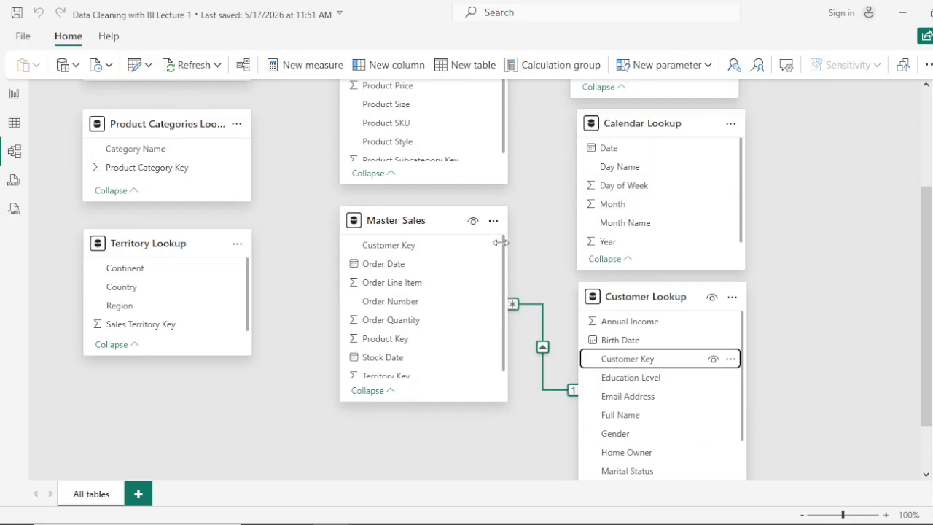
- Create an active one-to-many relationship from Date in Calendar Lookup to Order Date in Master_Sales with single cross-filter direction
scroll(540, 186, up, 2)
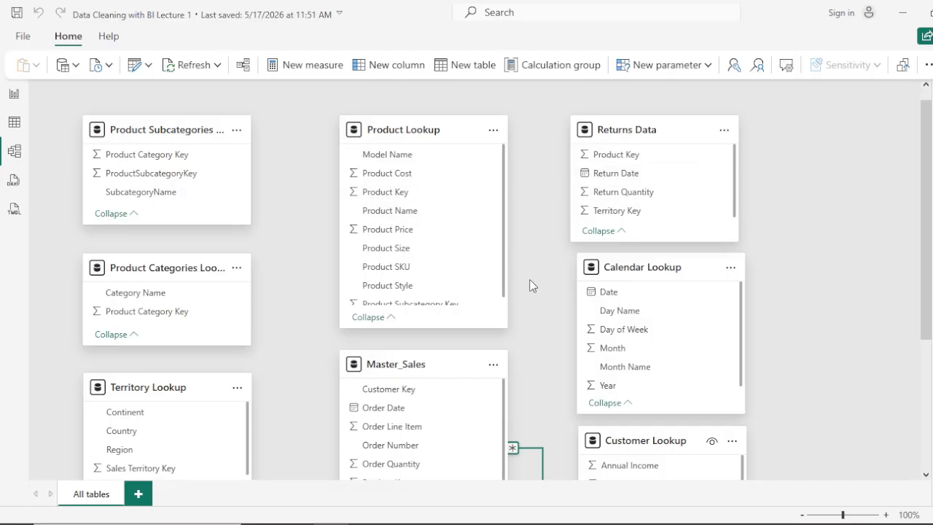
scroll(540, 274, down, 2)
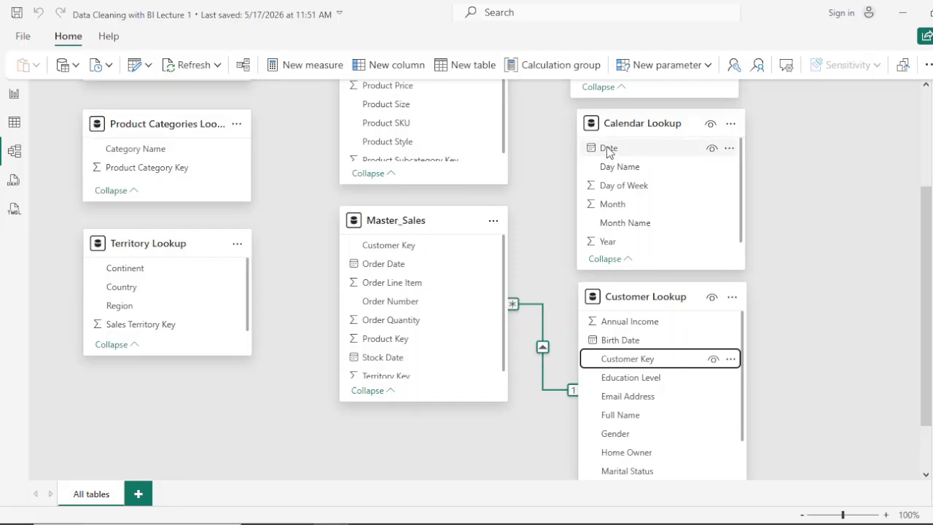
drag(609, 150, 377, 271)
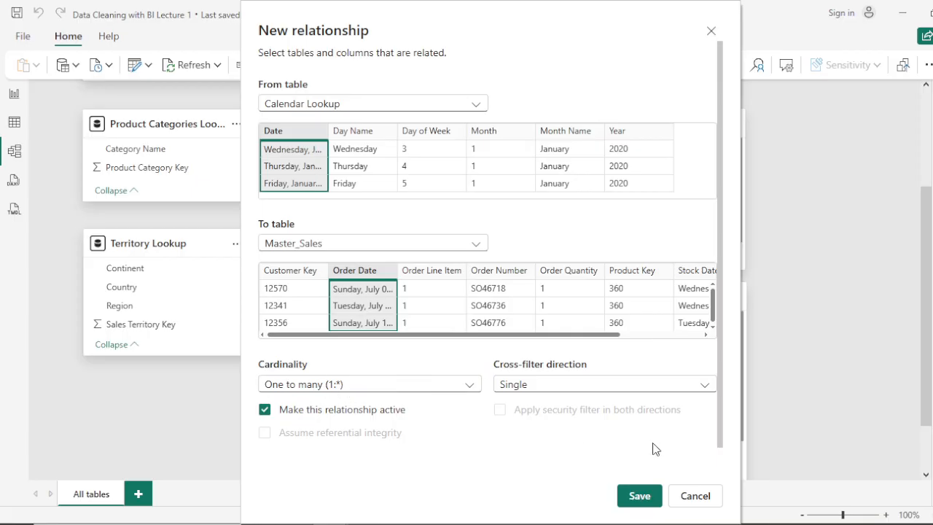
click(640, 497)
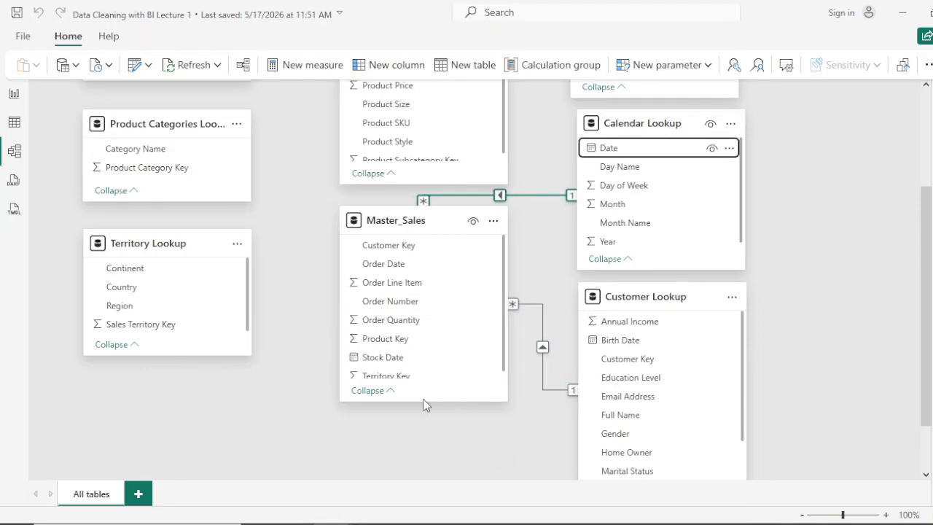
- Lengthen the Master_Sales card to show all its fields, and create a one-to-many relationship from Territory Lookup's Sales Territory Key to its Territory Key
drag(416, 401, 417, 468)
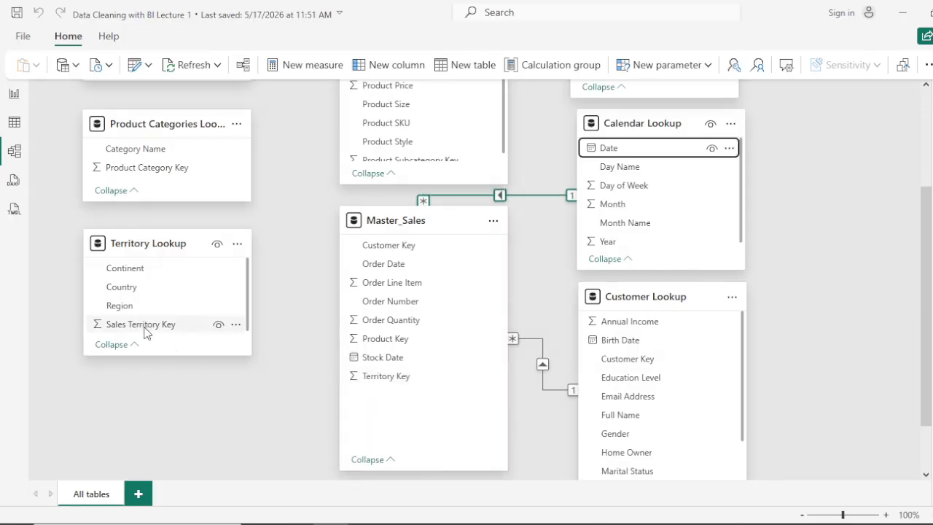
drag(137, 328, 377, 381)
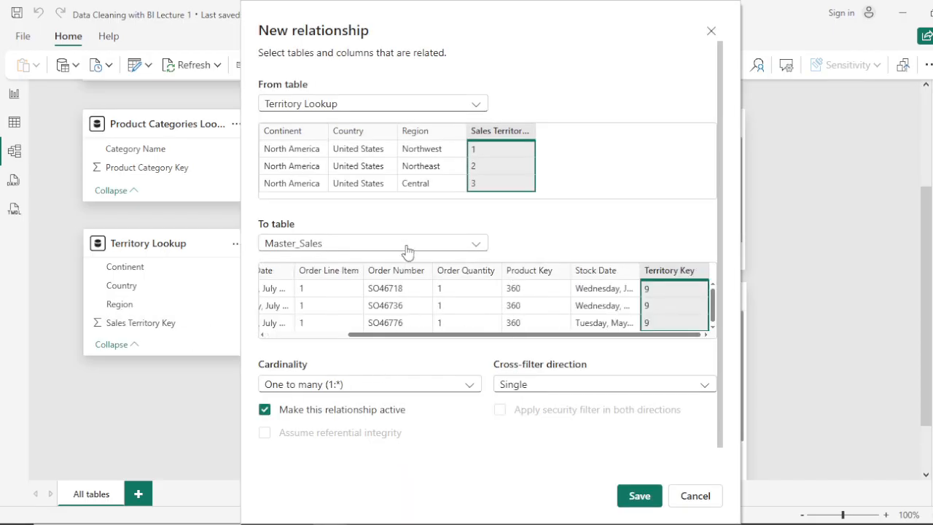
click(643, 499)
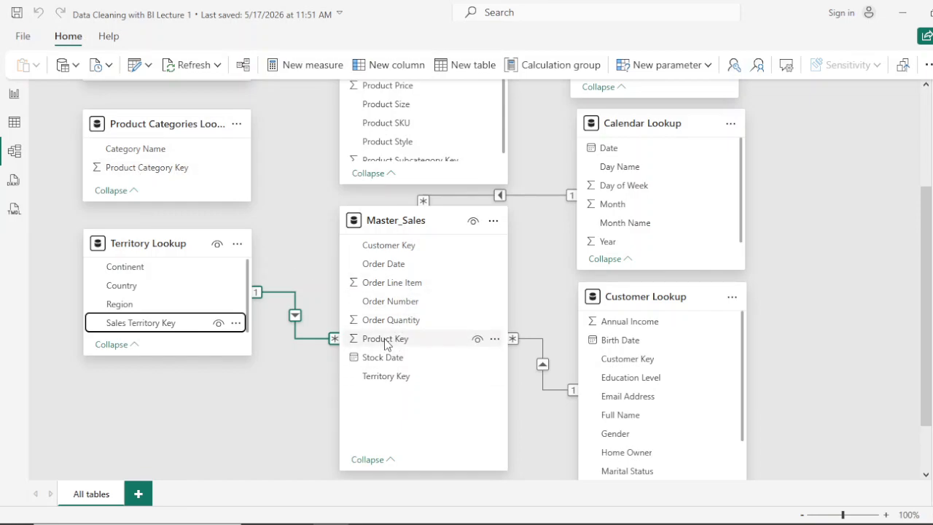
- Create an active one-to-many relationship from Product Key in Product Lookup to Product Key in Master_Sales with single cross-filter direction
scroll(431, 304, up, 3)
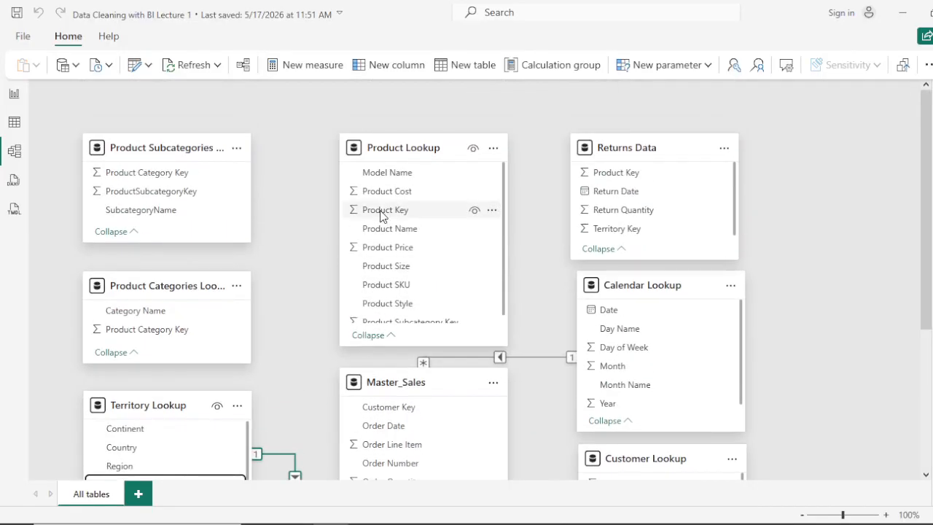
drag(380, 214, 390, 380)
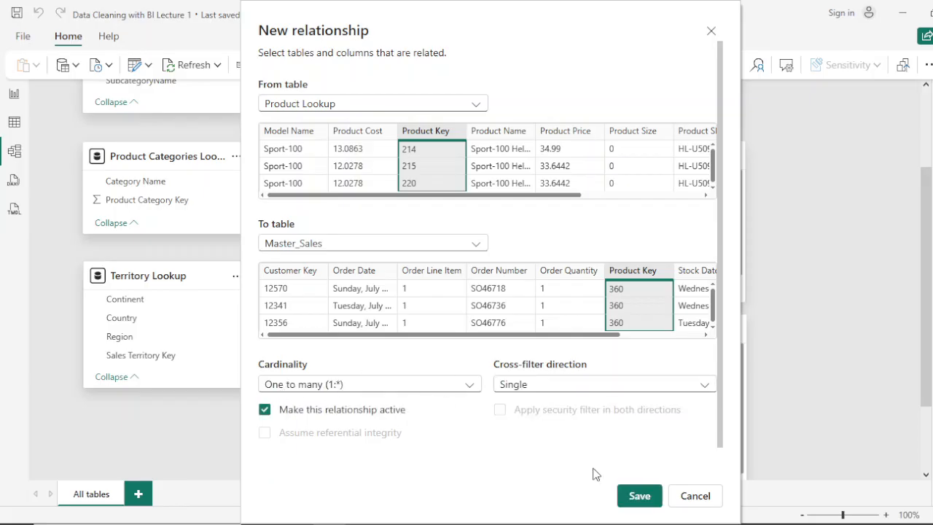
click(640, 499)
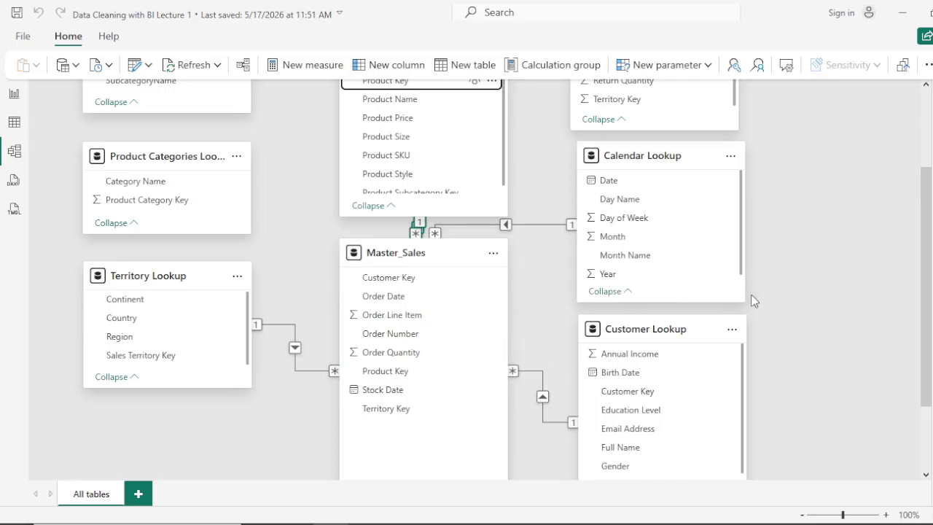
scroll(805, 302, up, 2)
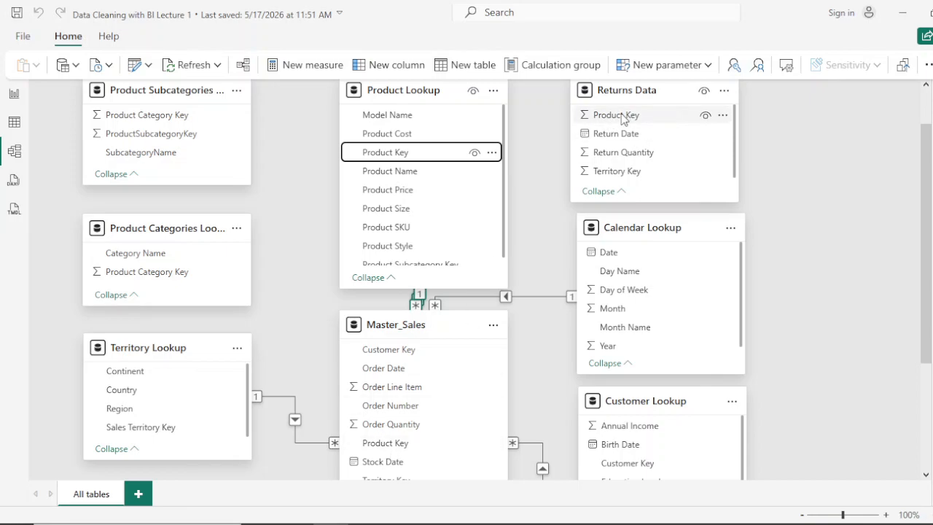
mouse_move(622, 120)
mouse_down()
mouse_move(510, 250)
mouse_move(431, 448)
mouse_move(407, 446)
mouse_move(660, 109)
mouse_move(685, 115)
mouse_move(625, 113)
mouse_up()
scroll(541, 208, up, 2)
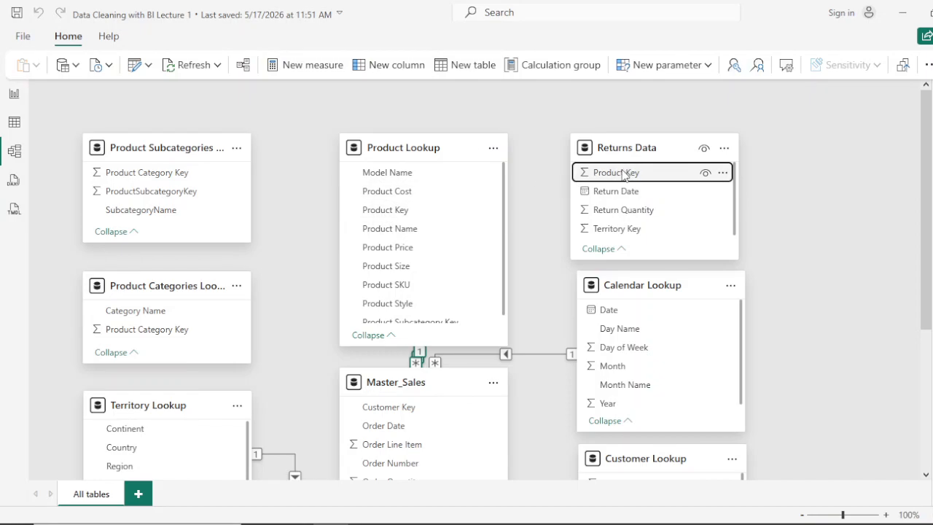
drag(595, 180, 406, 213)
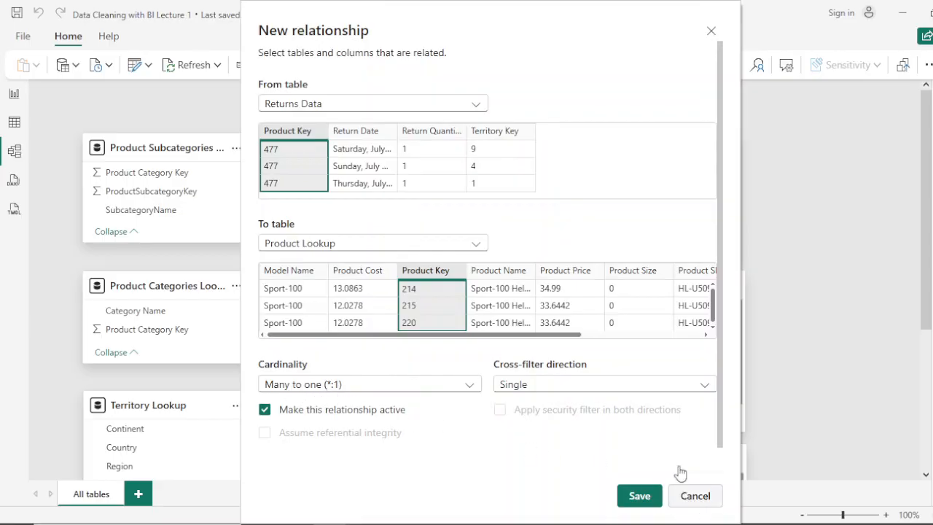
click(696, 500)
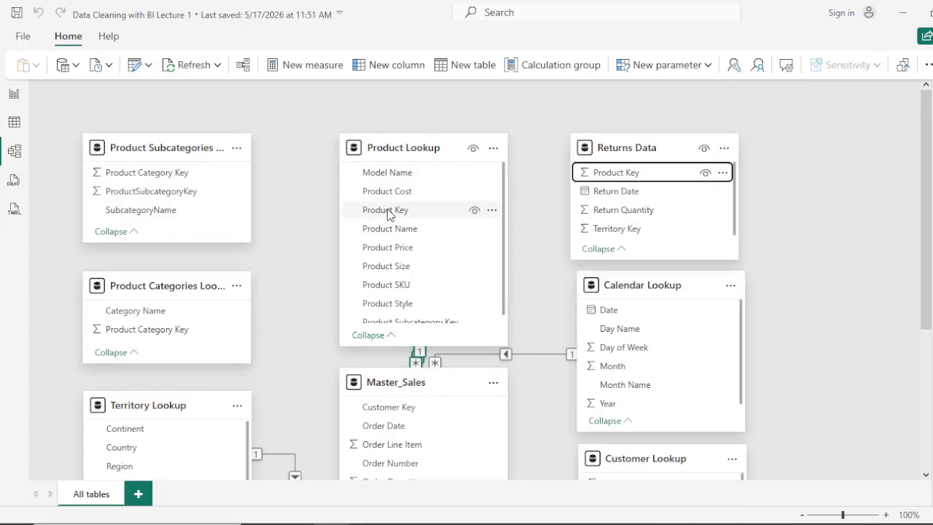
drag(389, 216, 626, 178)
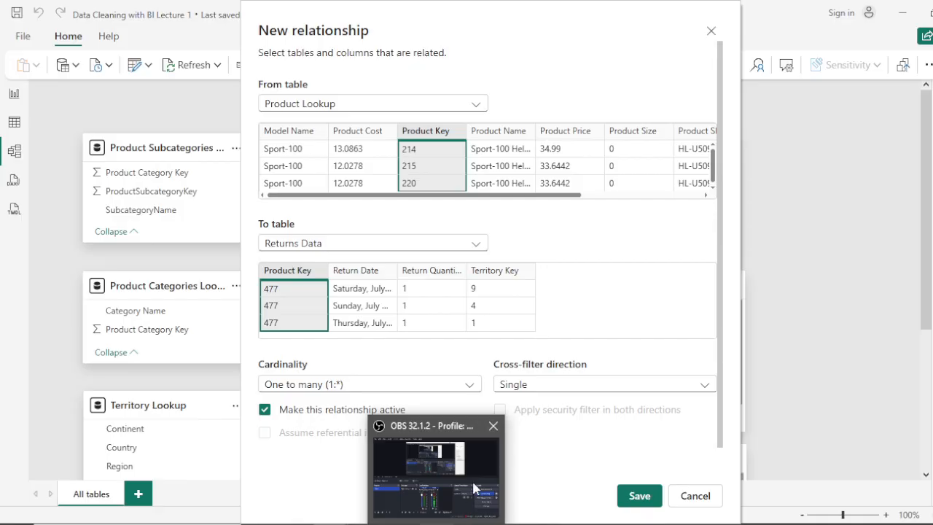
click(473, 449)
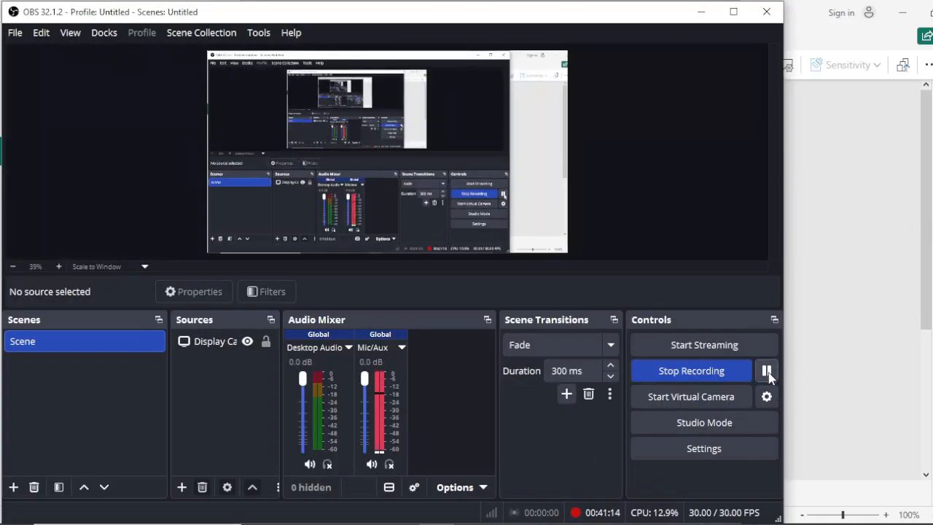
click(700, 14)
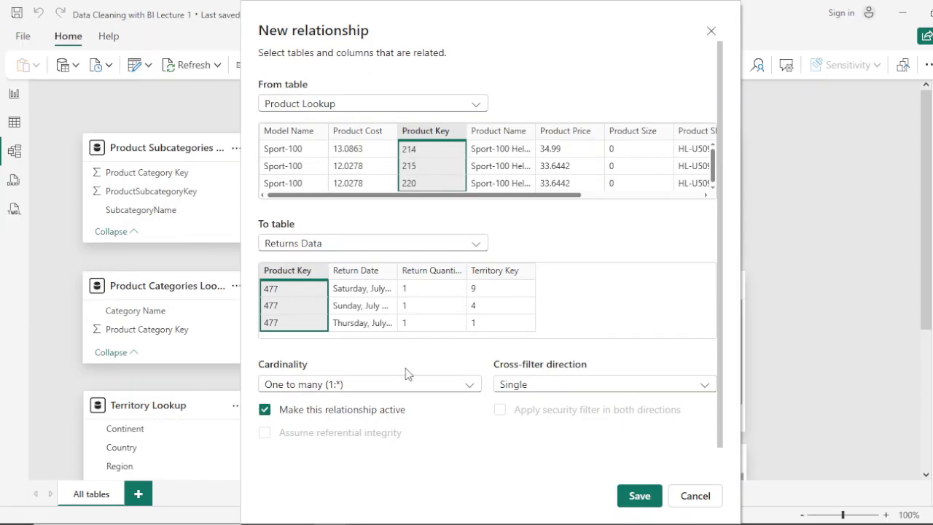
click(696, 499)
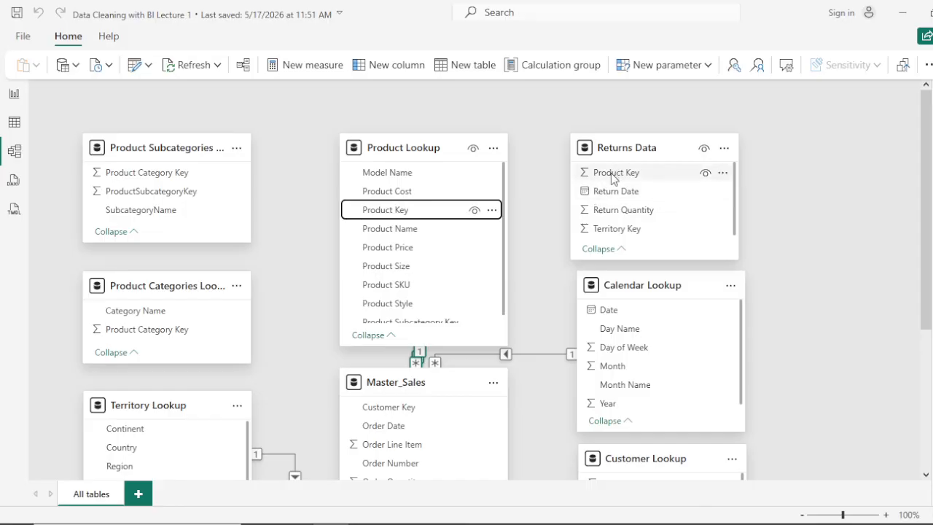
drag(613, 178, 388, 402)
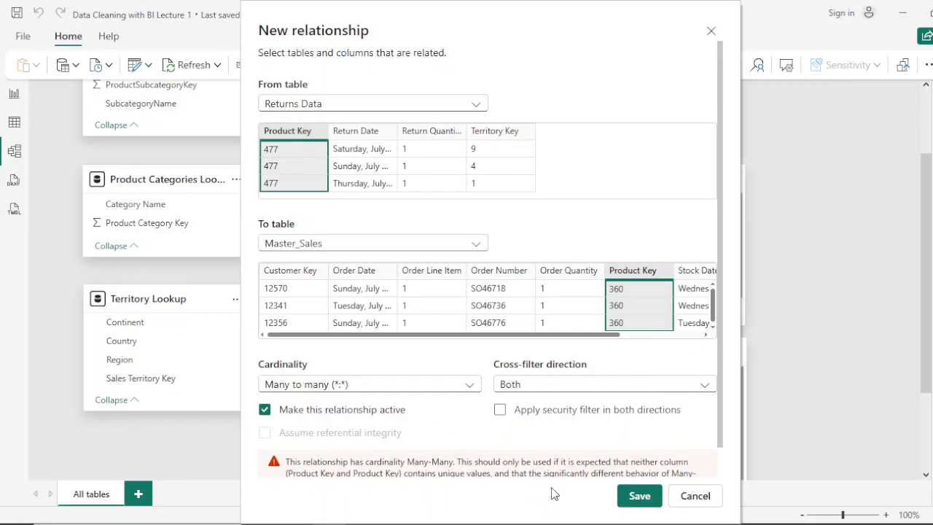
click(702, 496)
scroll(473, 214, up, 3)
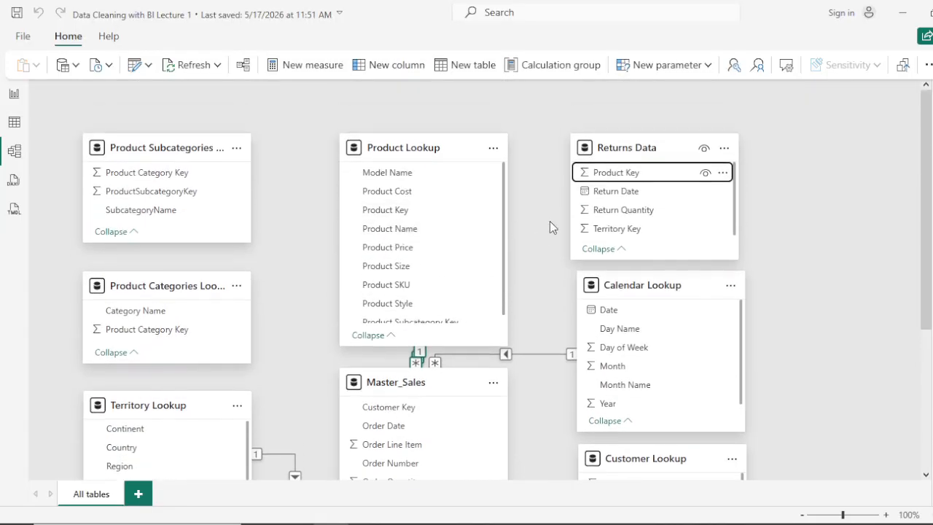
drag(627, 175, 403, 213)
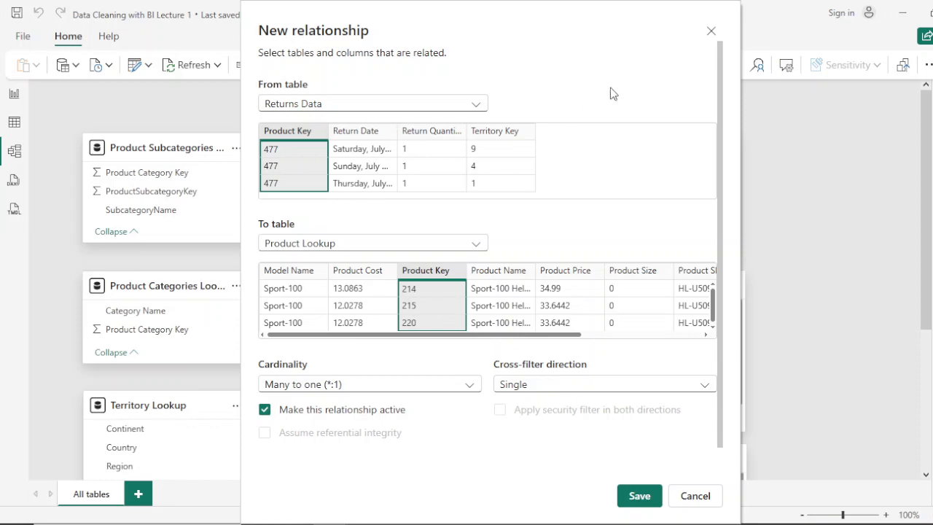
click(695, 496)
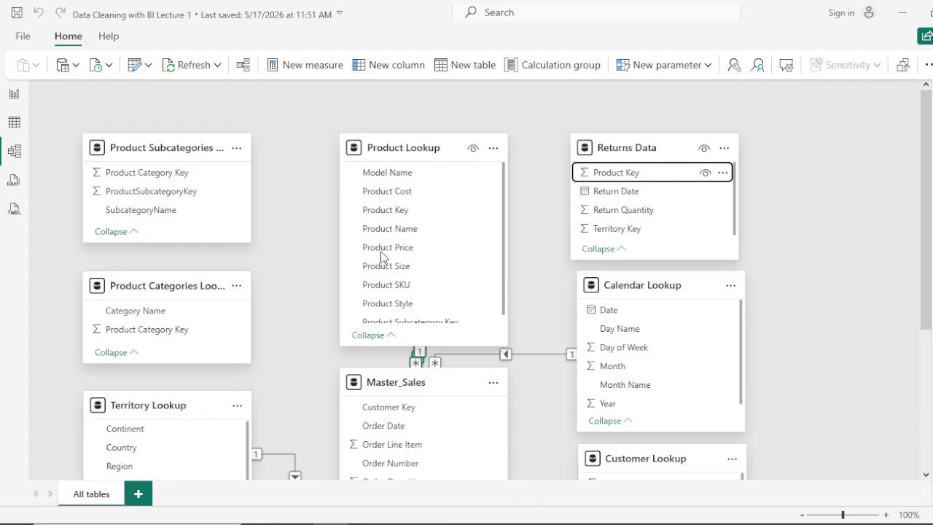
- Create an active one-to-many relationship from Product Key in Product Lookup to Product Key in Returns Data with single cross-filter direction
scroll(384, 280, down, 1)
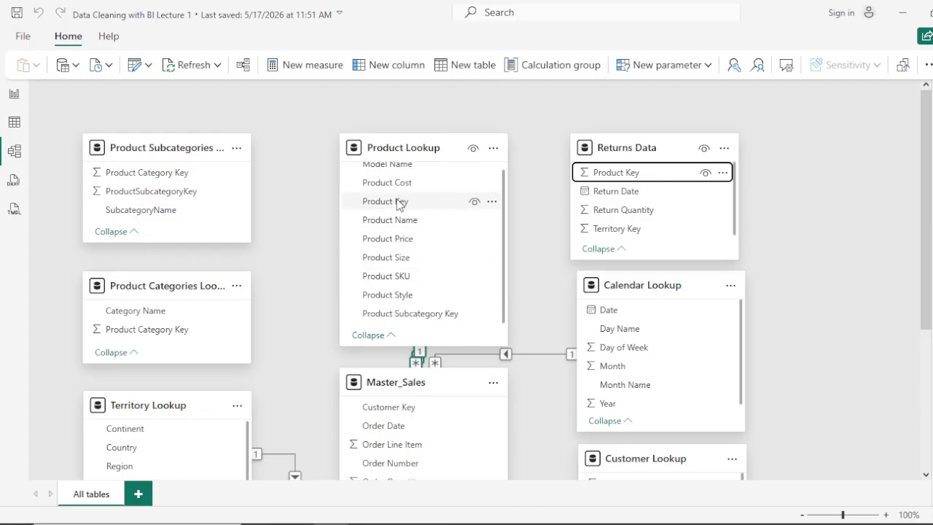
drag(400, 204, 632, 175)
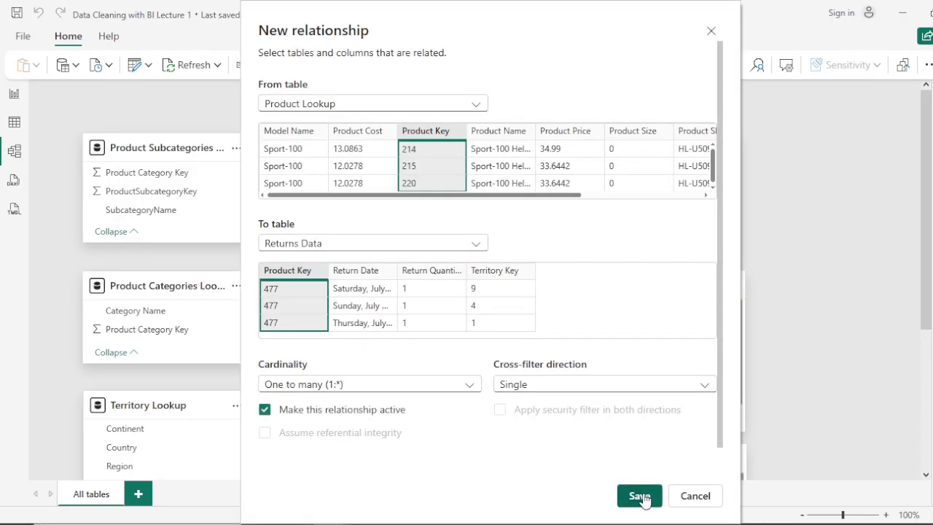
click(640, 498)
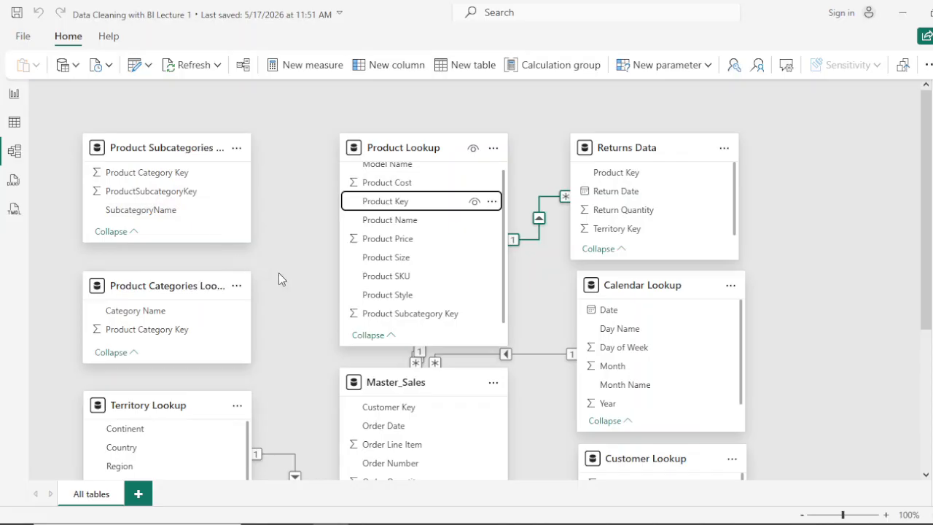
- Create an active one-to-many, single-direction relationship from ProductSubcategoryKey in Product Subcategories Lookup to Product Subcategory Key in Product Lookup
scroll(395, 456, down, 3)
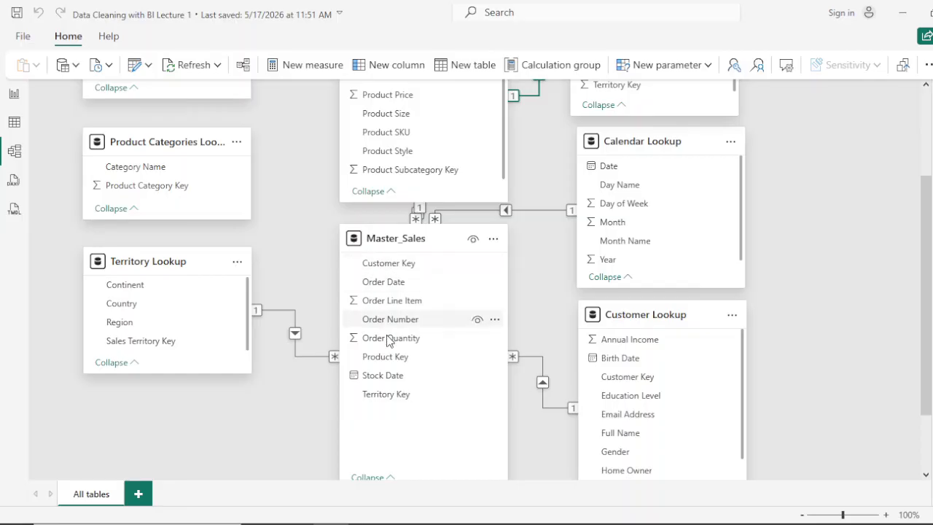
scroll(386, 334, up, 3)
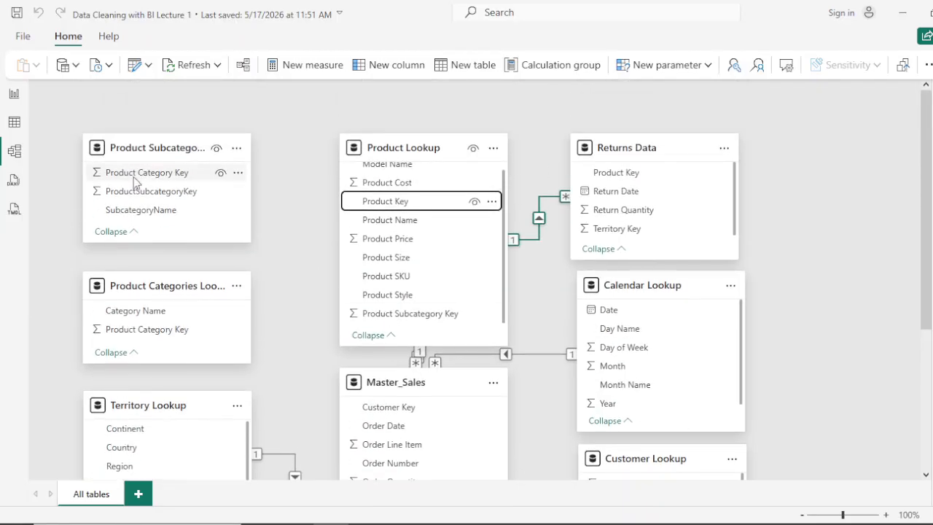
scroll(393, 379, down, 3)
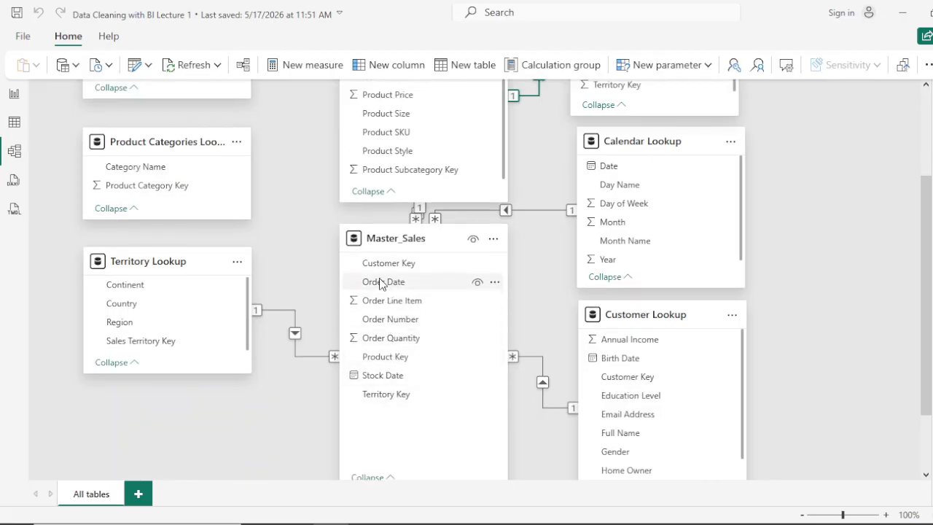
scroll(379, 280, up, 1)
scroll(379, 281, up, 2)
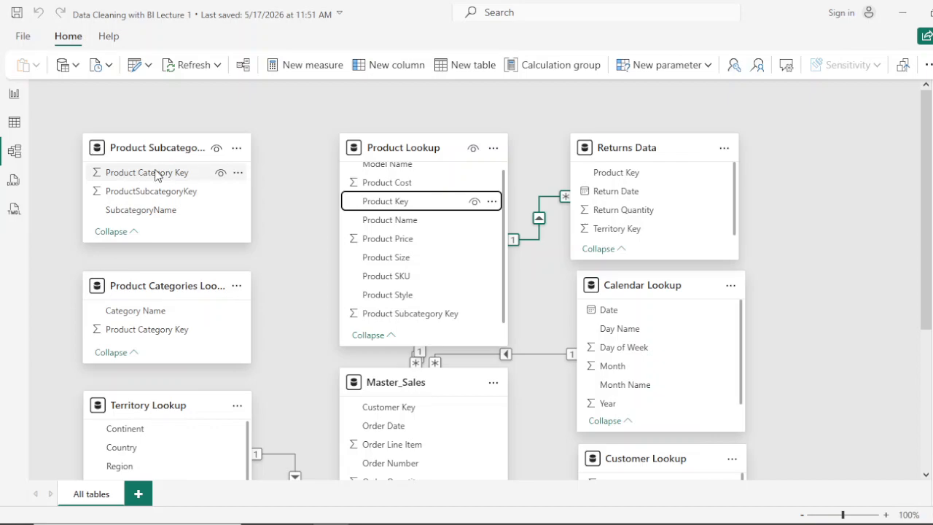
drag(151, 177, 390, 323)
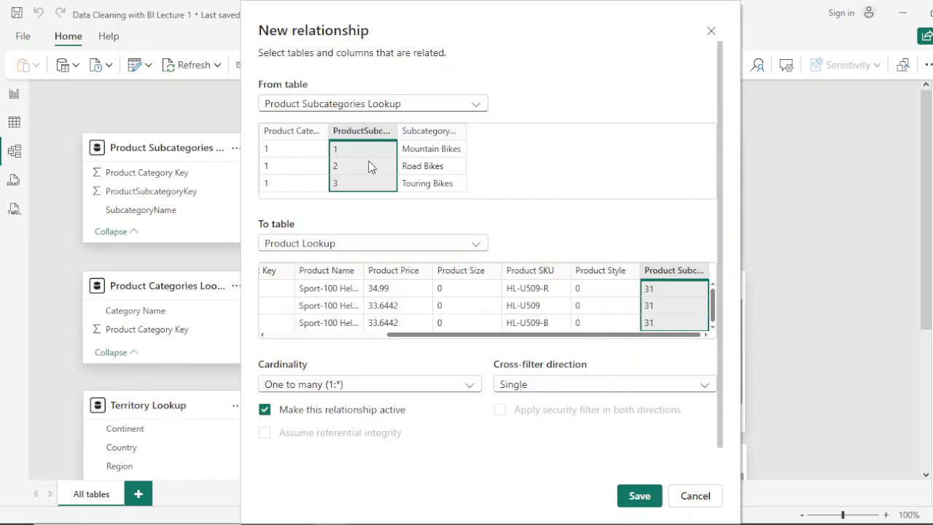
click(638, 505)
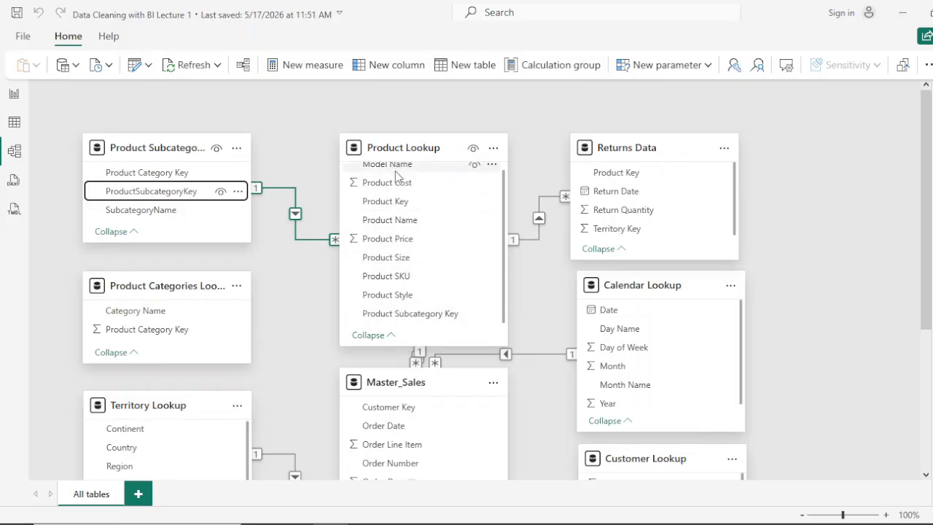
- Create an active one-to-many, single-direction relationship from Product Category Key in Product Categories Lookup to Product Category Key in Product Subcategories Lookup
scroll(379, 233, up, 1)
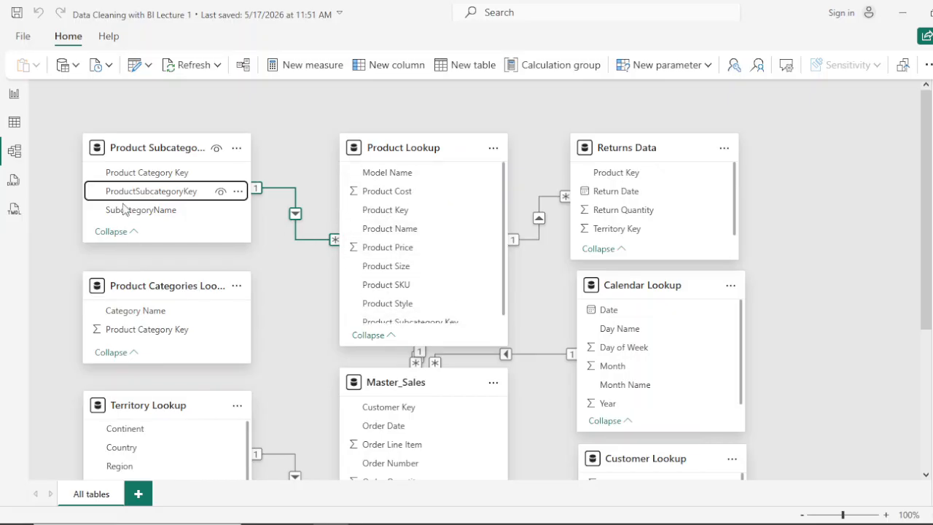
mouse_move(124, 149)
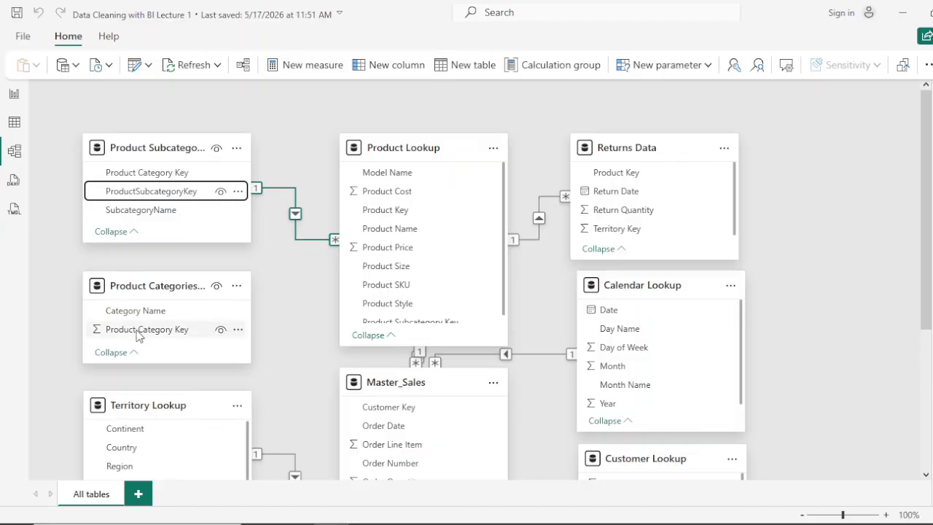
drag(139, 334, 139, 178)
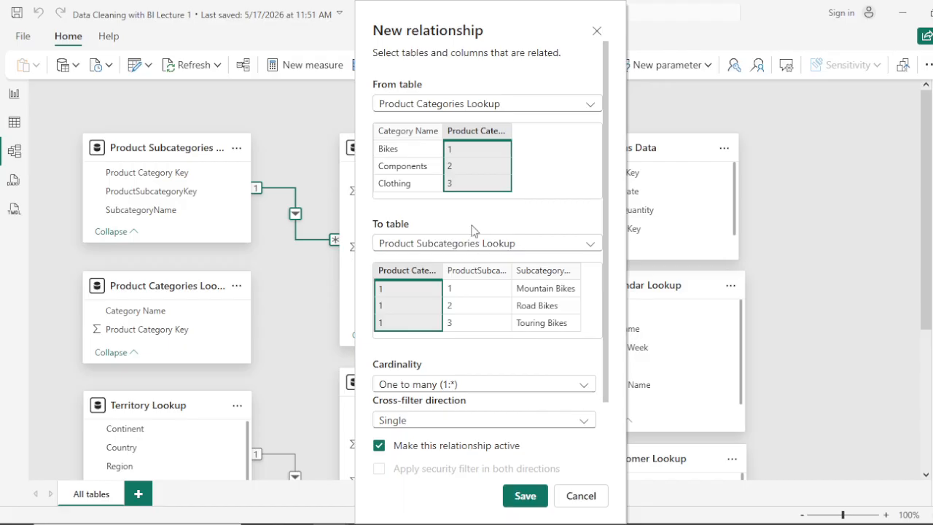
click(526, 499)
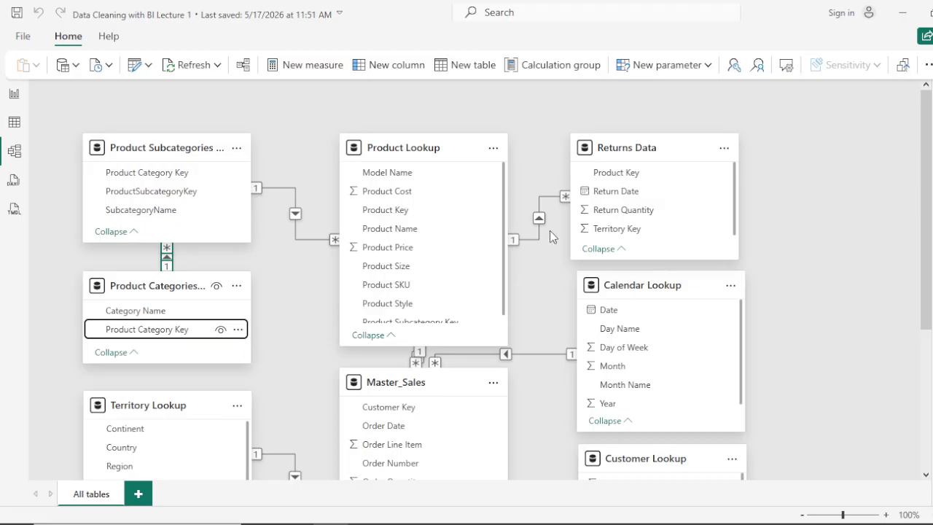
- Review the model's relationships between Master_Sales, Returns Data and the product, calendar, customer and territory lookups
scroll(593, 398, down, 1)
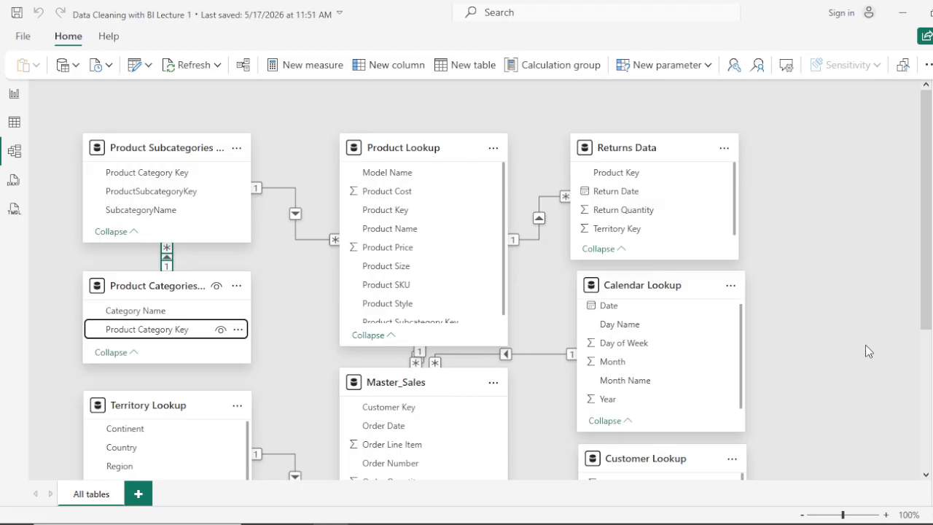
scroll(857, 353, down, 6)
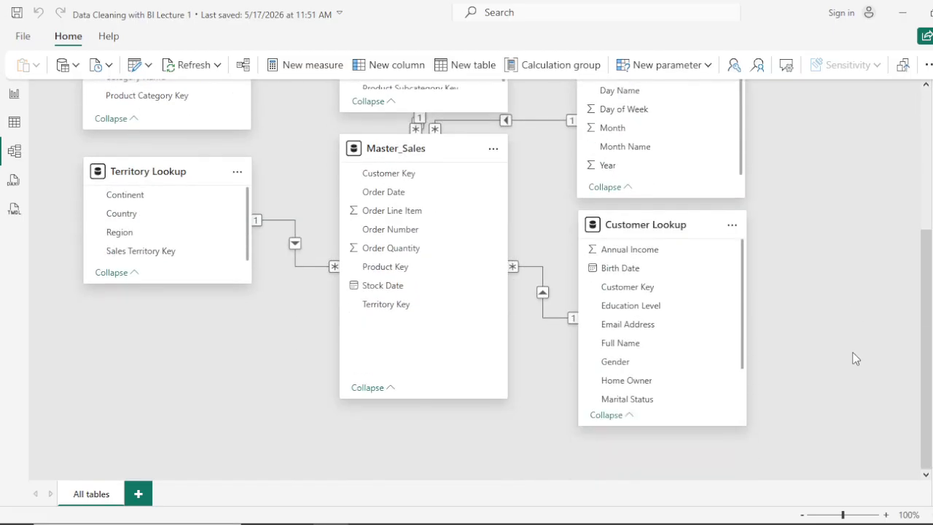
scroll(856, 357, up, 4)
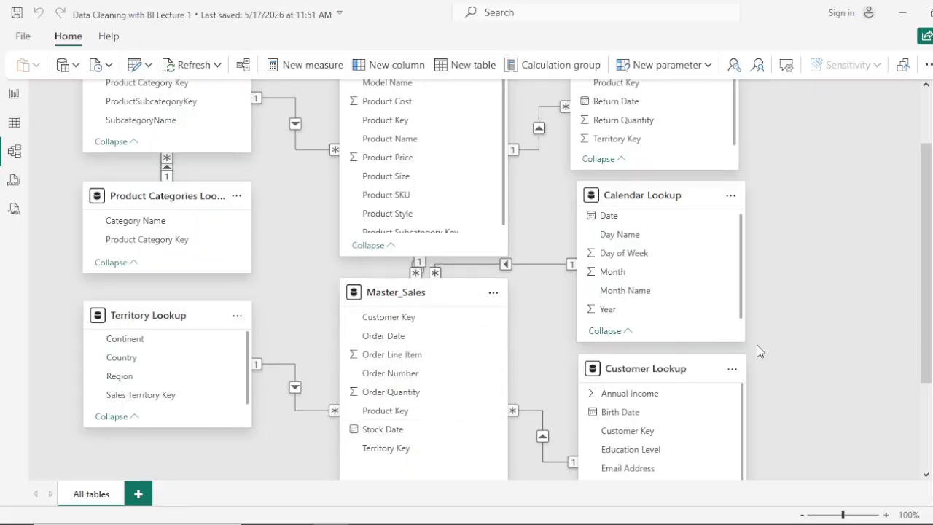
scroll(808, 377, down, 3)
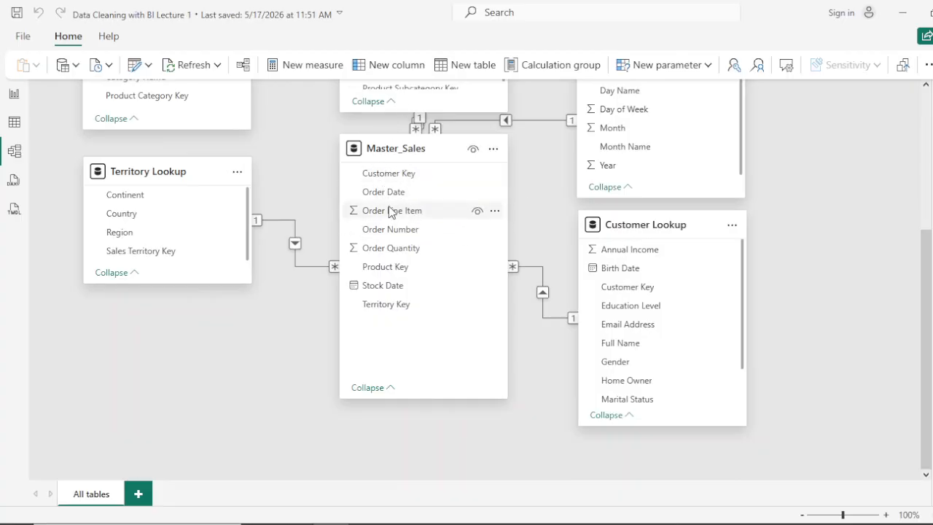
scroll(453, 240, up, 2)
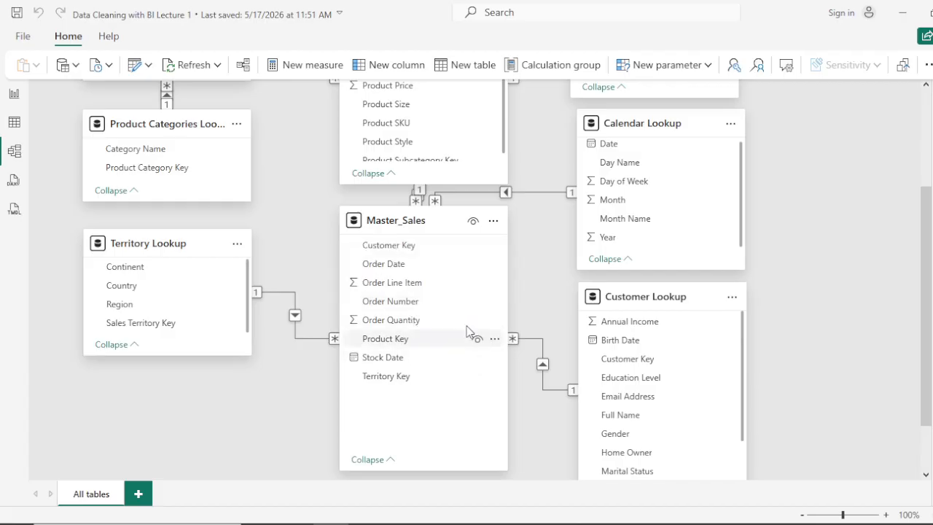
scroll(463, 273, up, 2)
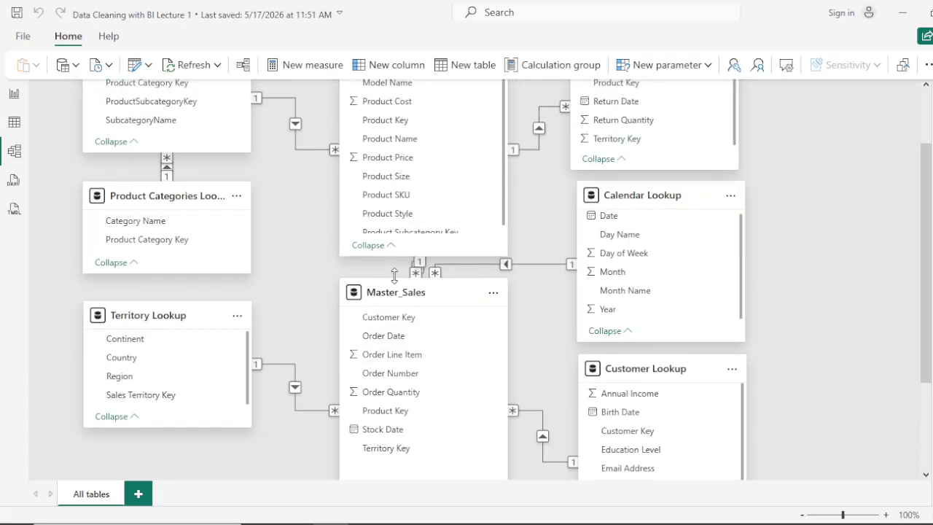
scroll(419, 212, up, 2)
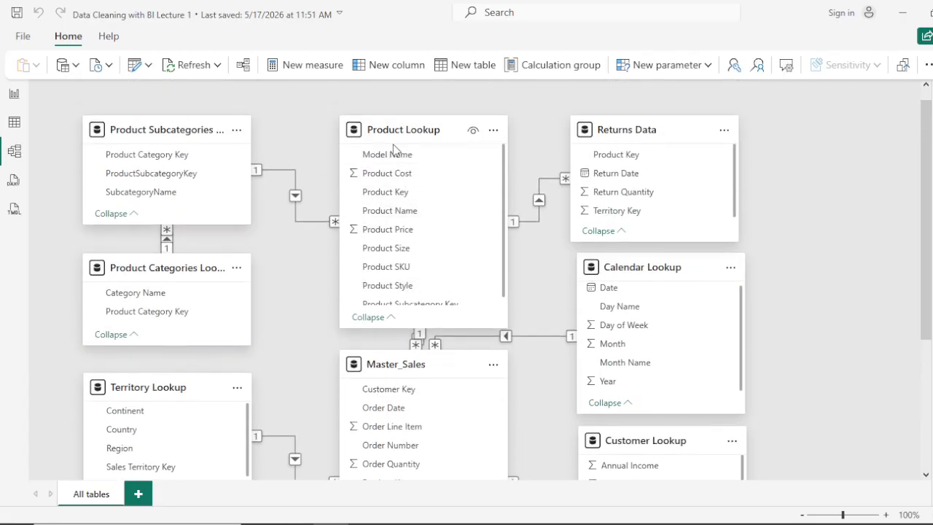
- Review the list of all model relationships, checking each one's linked columns, cardinality, filter direction and status
scroll(458, 431, down, 3)
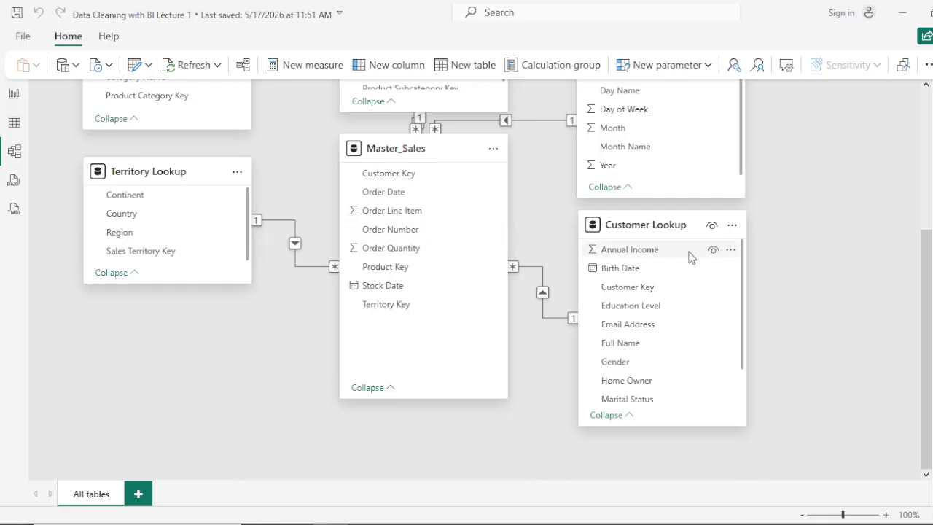
scroll(437, 273, up, 3)
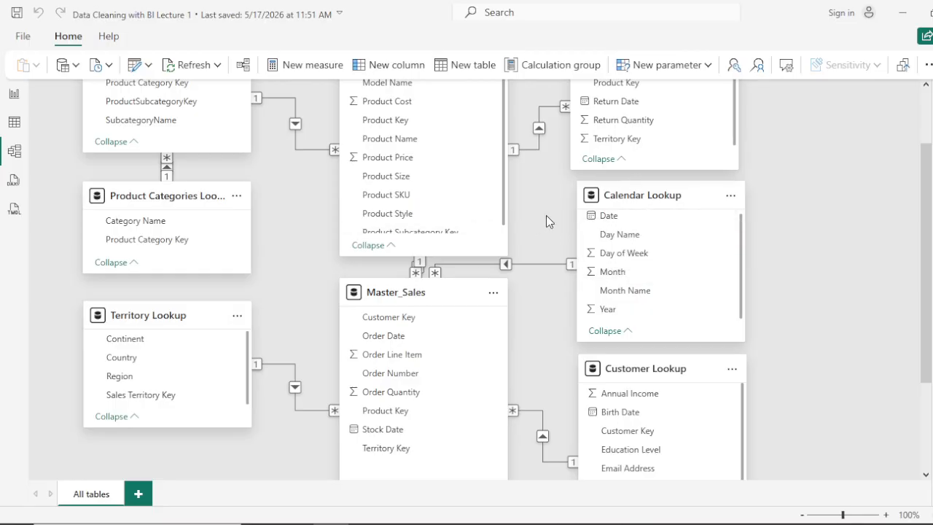
scroll(548, 214, up, 2)
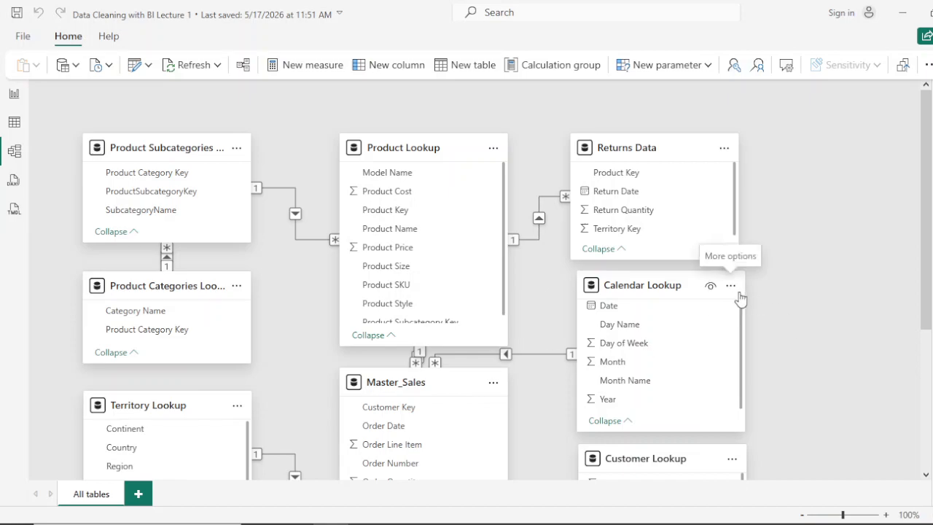
click(244, 67)
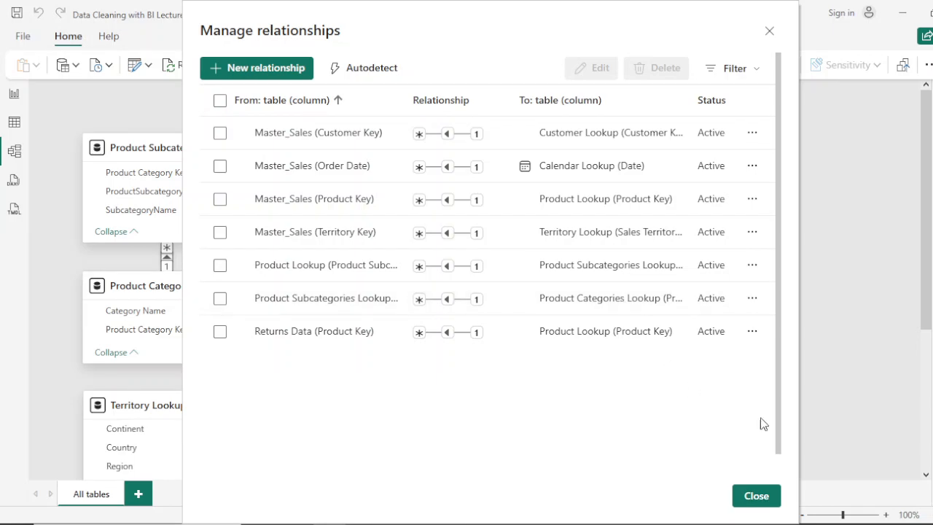
click(759, 500)
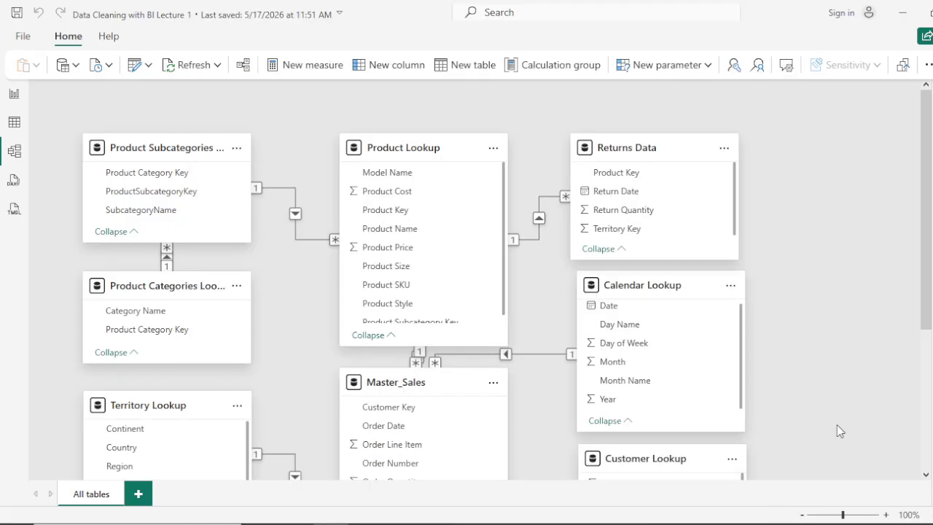
scroll(850, 291, down, 2)
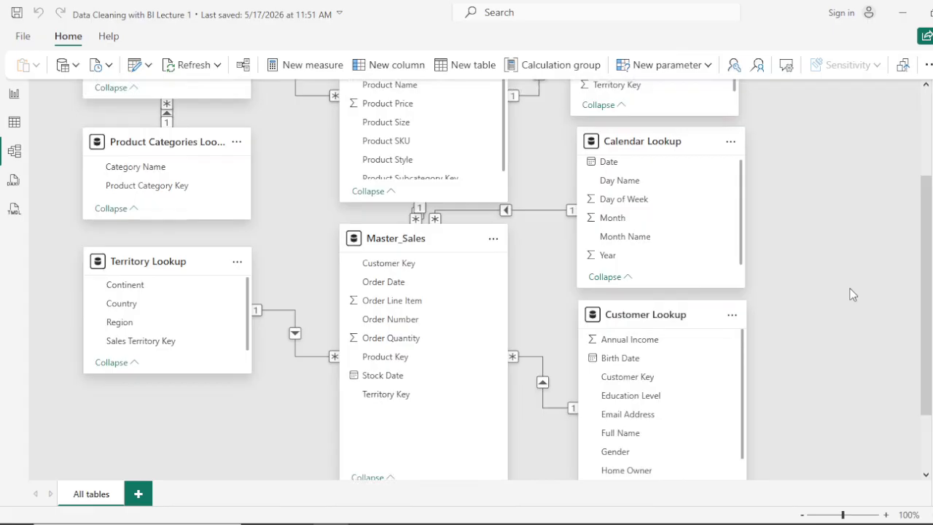
scroll(853, 294, down, 1)
scroll(853, 295, up, 3)
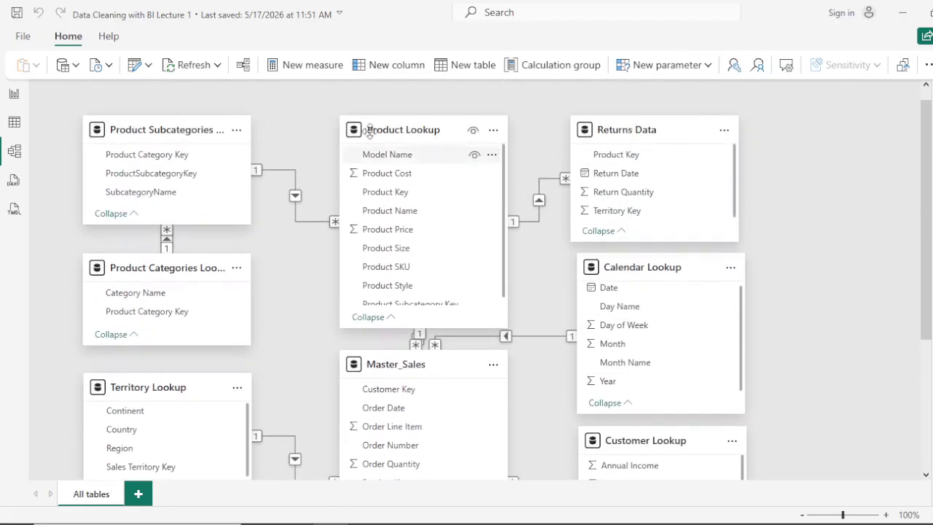
scroll(645, 361, down, 2)
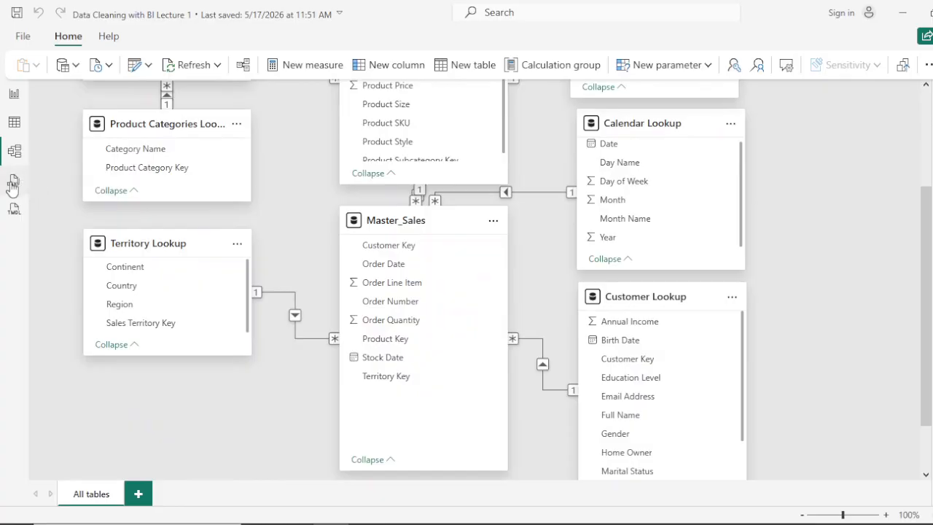
scroll(562, 242, up, 4)
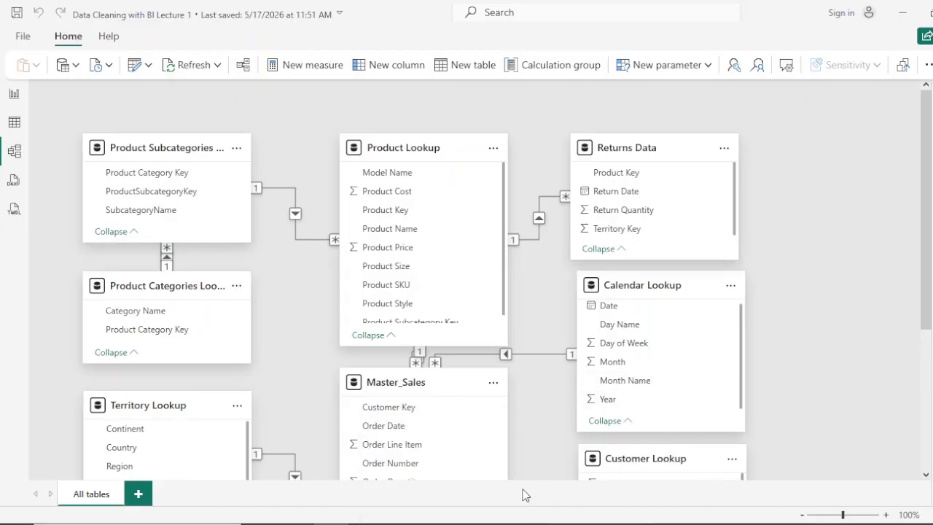
click(481, 524)
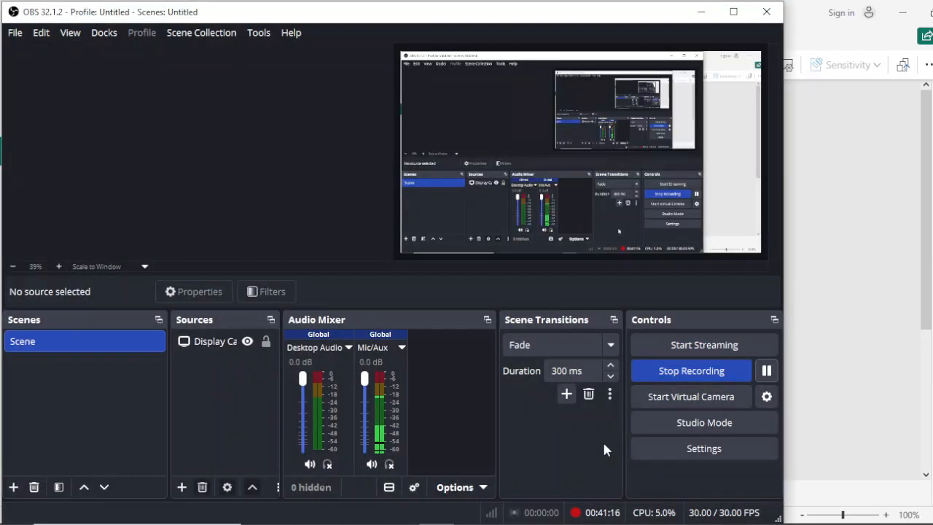
click(688, 374)
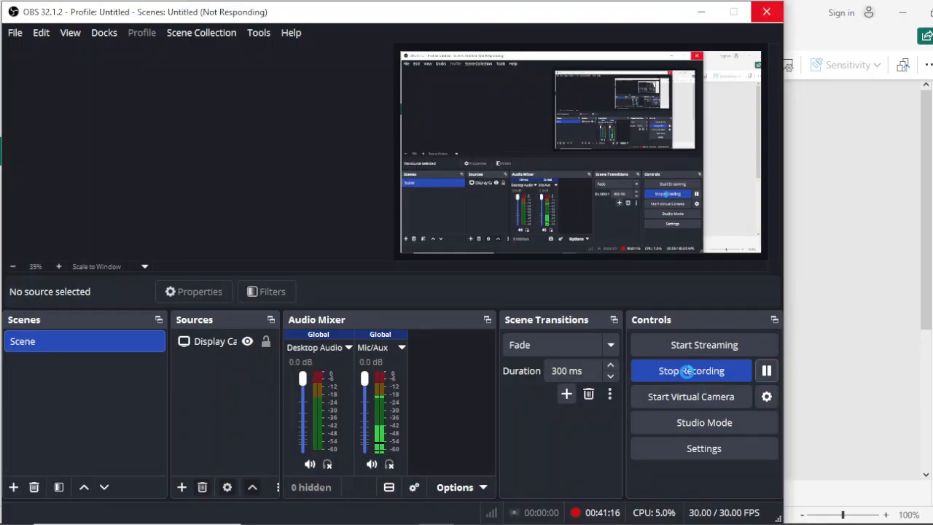